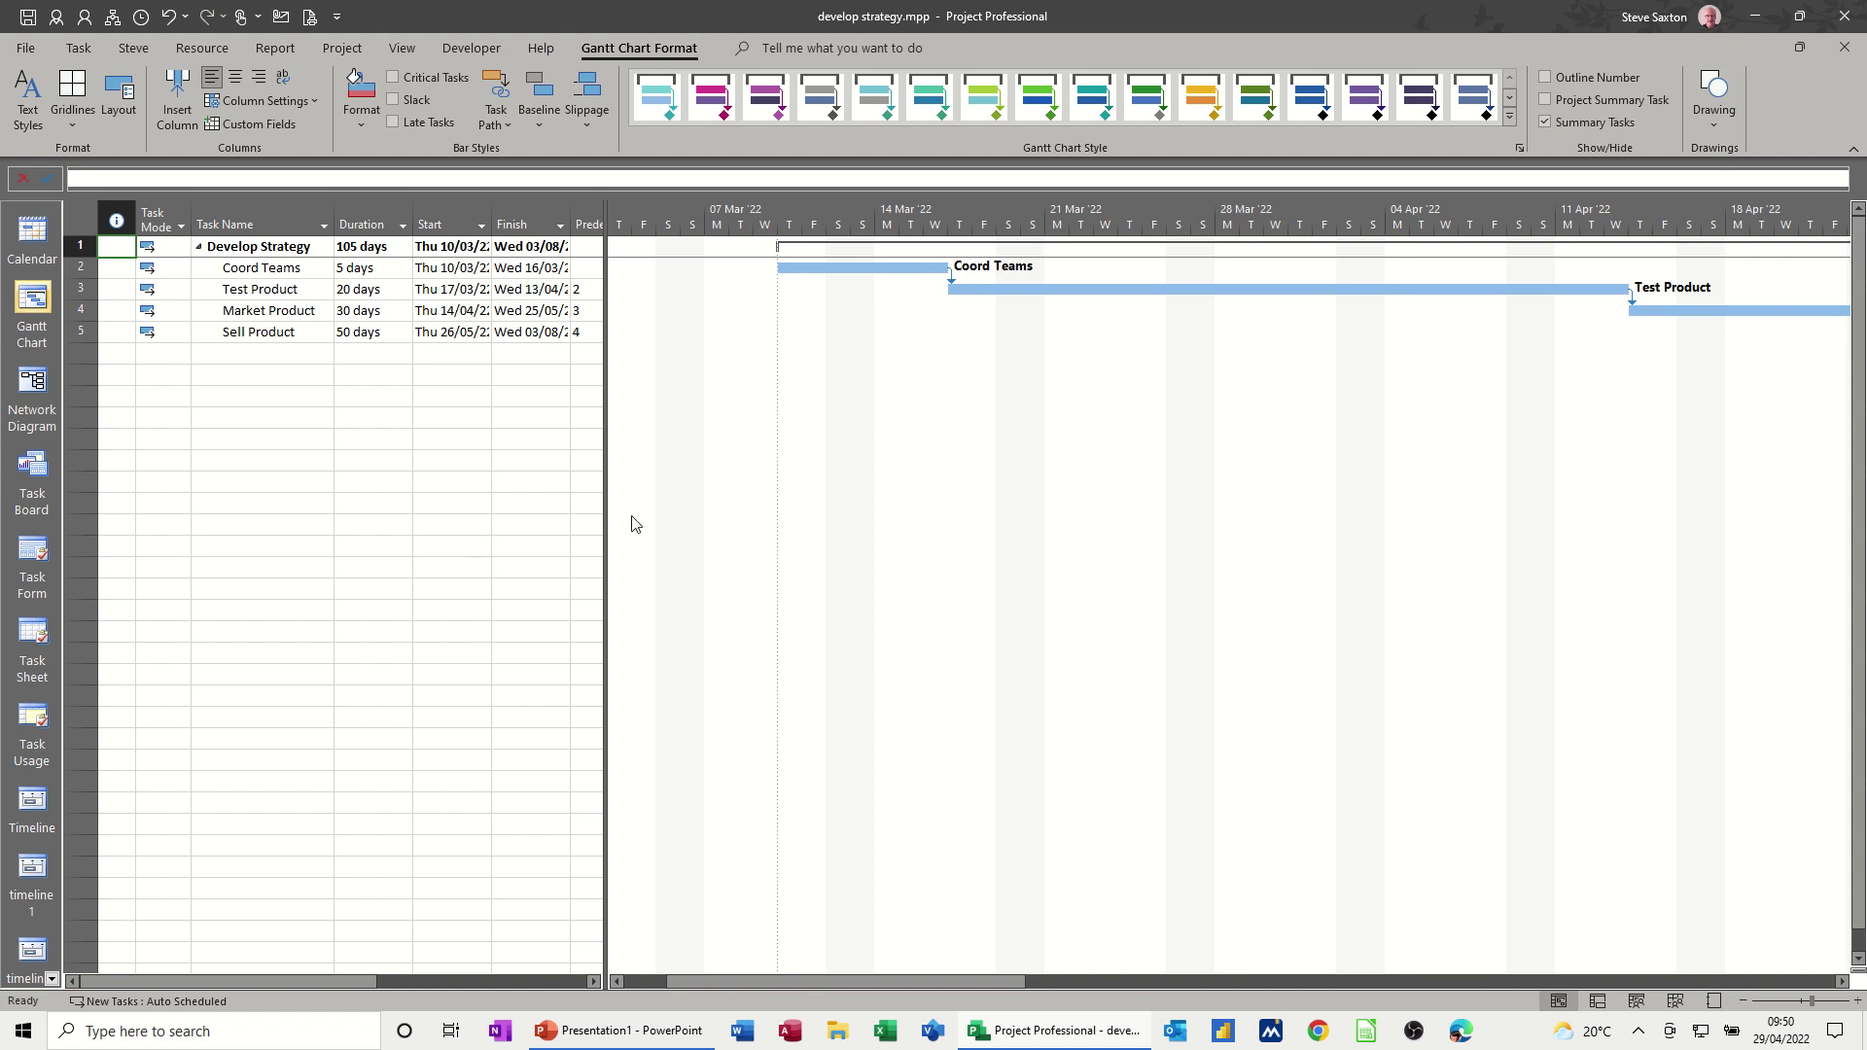
# Widen the task table and autofit the Finish column to reveal Predecessors and Resource Names.
pyautogui.moveTo(608, 502); pyautogui.dragTo(750, 504)
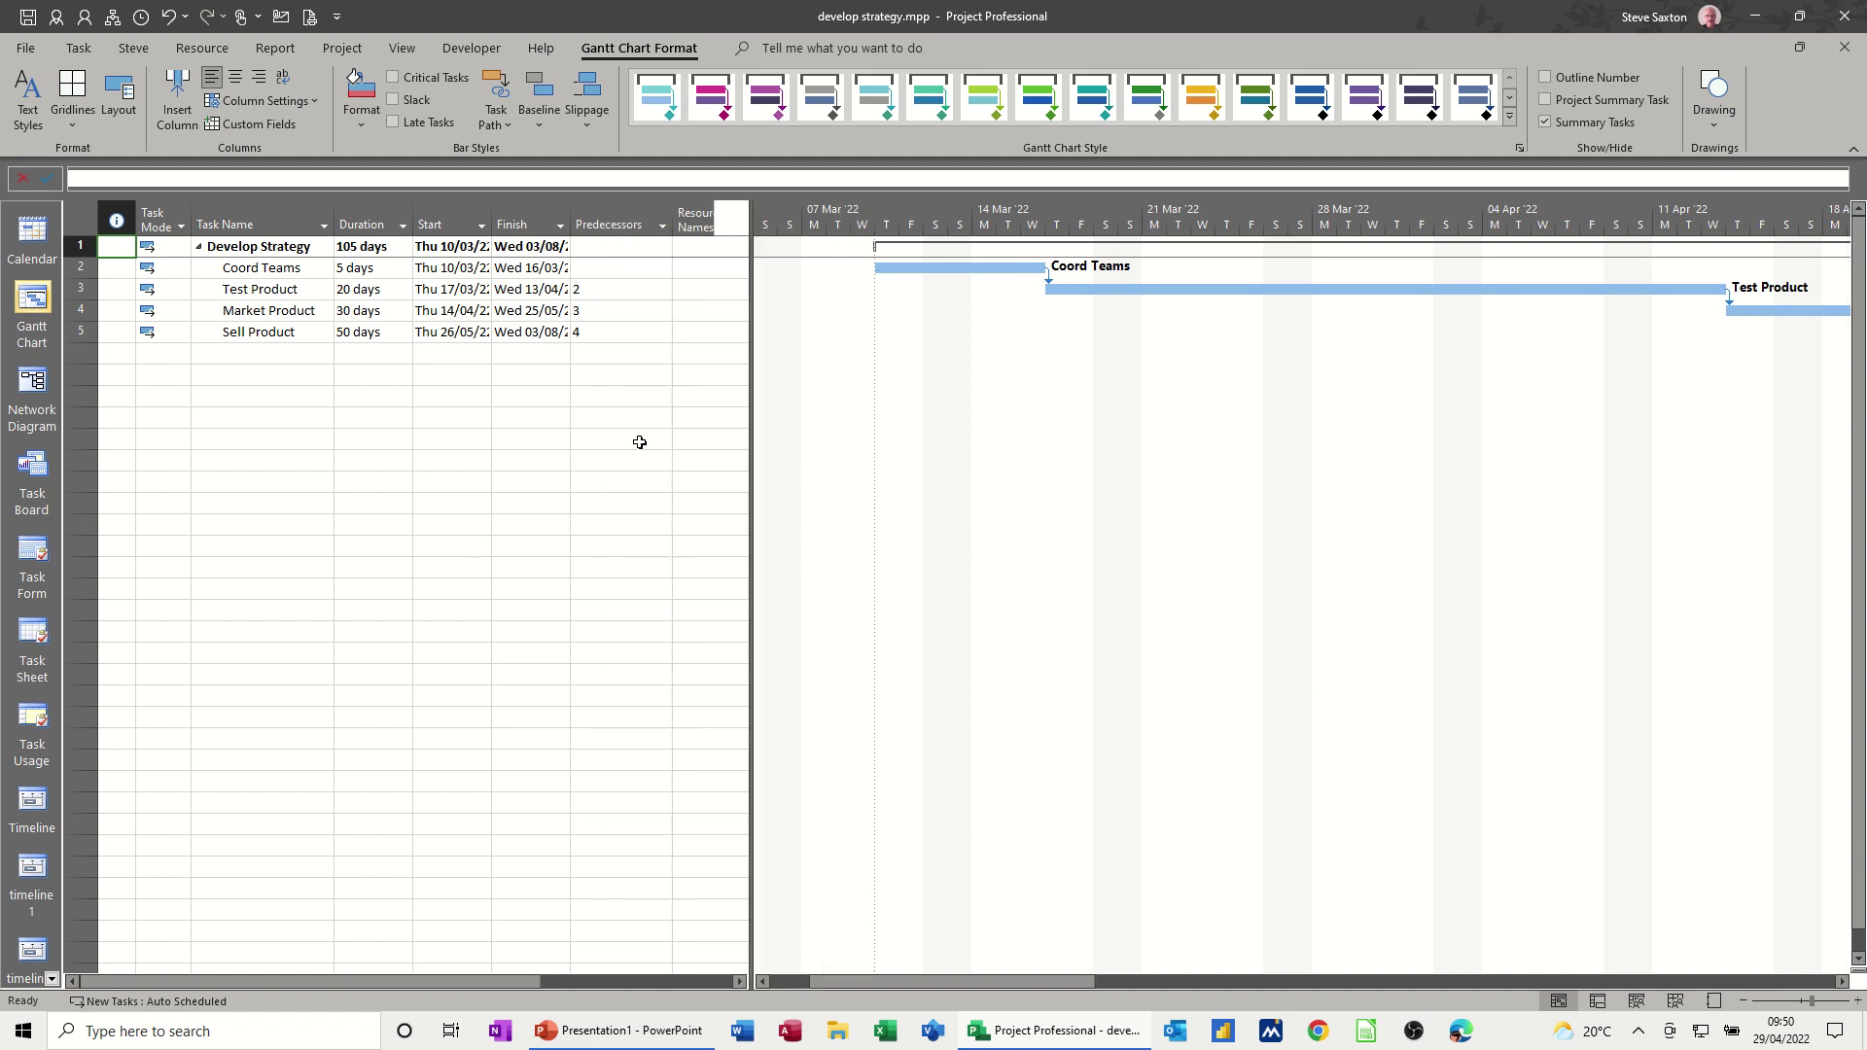
pyautogui.doubleClick(569, 224)
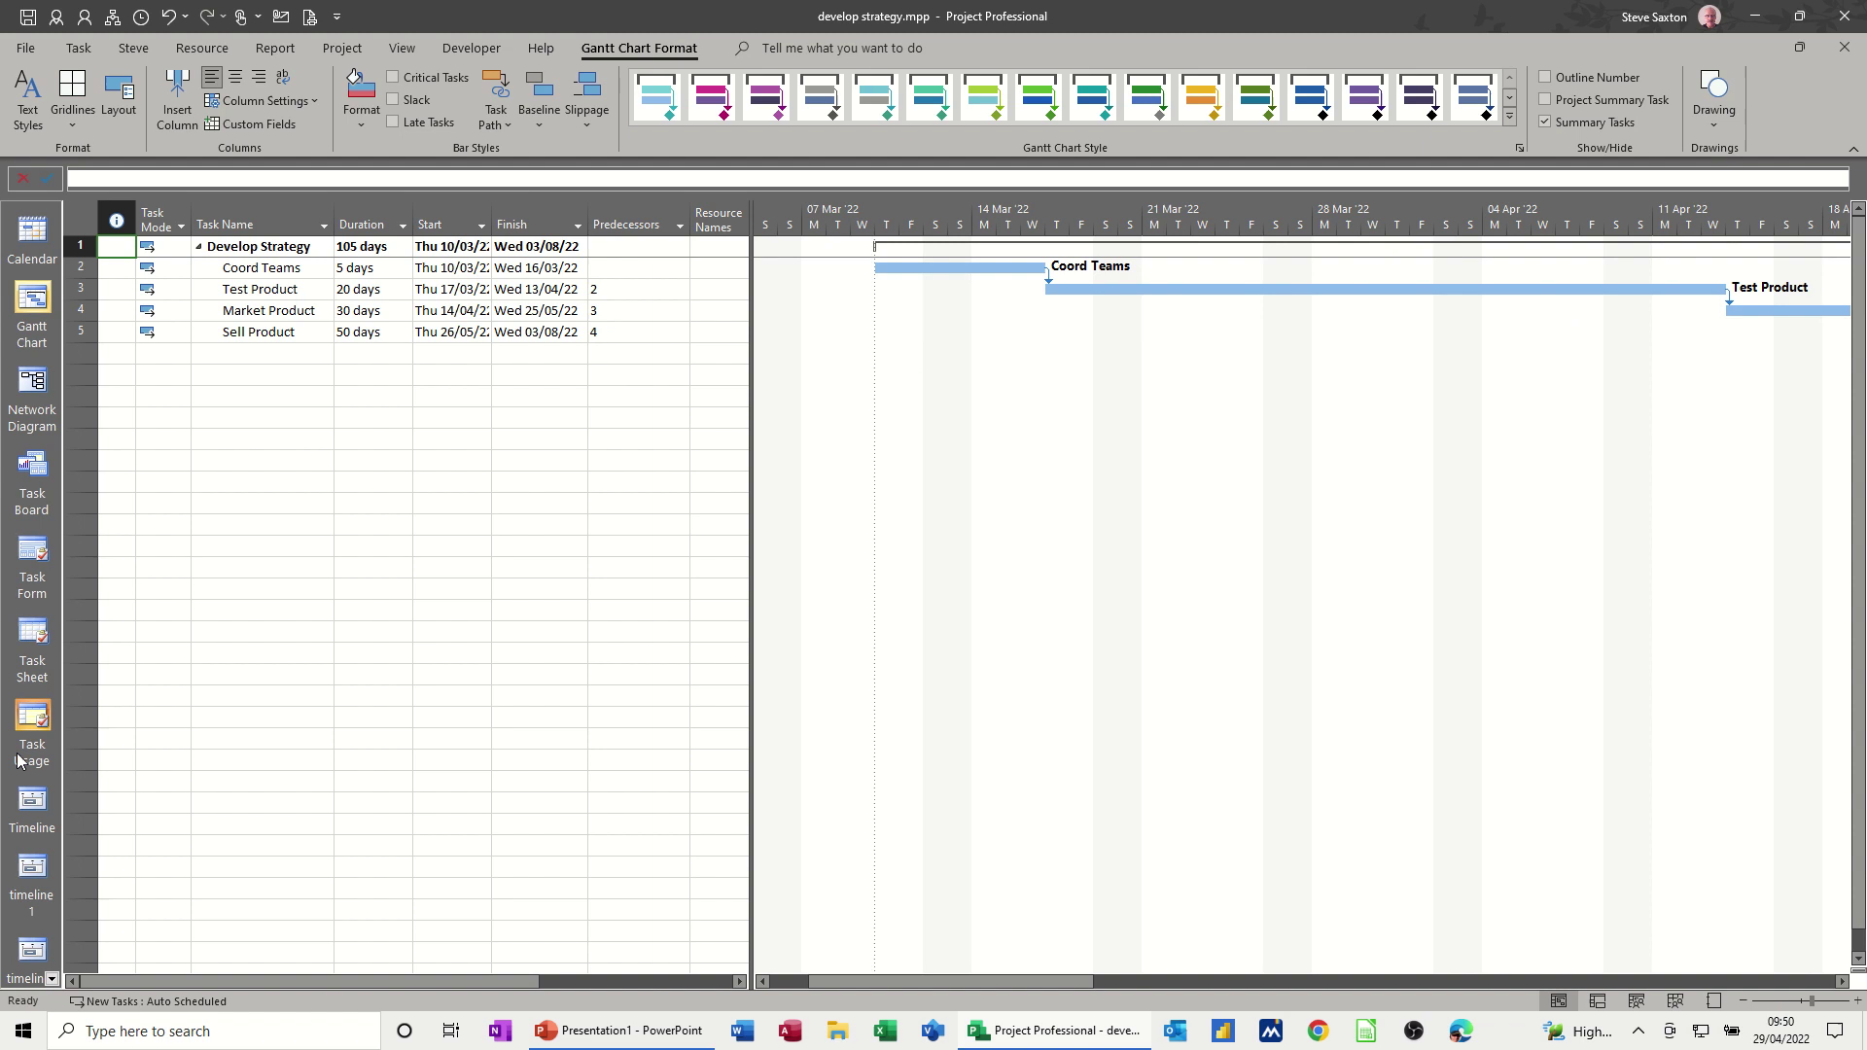
# Switch to the Timeline view, spanning Thu 10/03/22 to Wed 03/08/22, with Timeline Format showing.
pyautogui.click(25, 809)
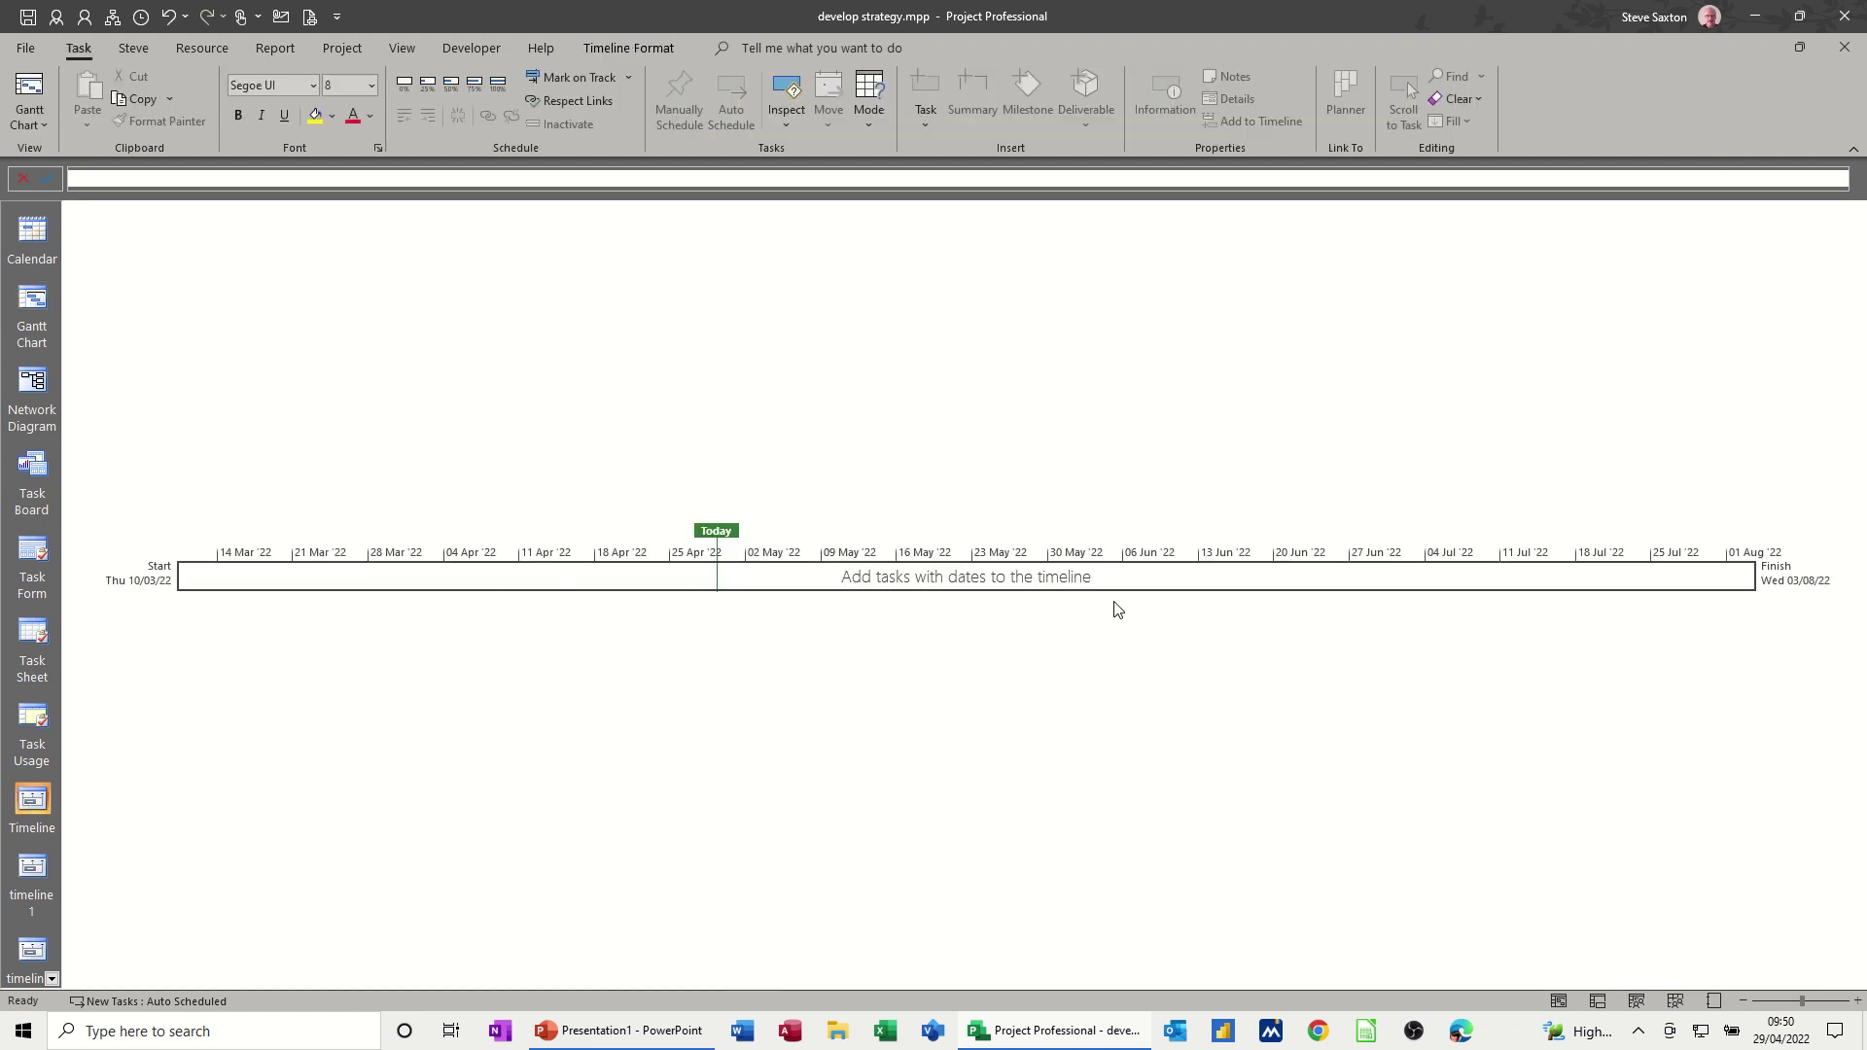
pyautogui.click(618, 48)
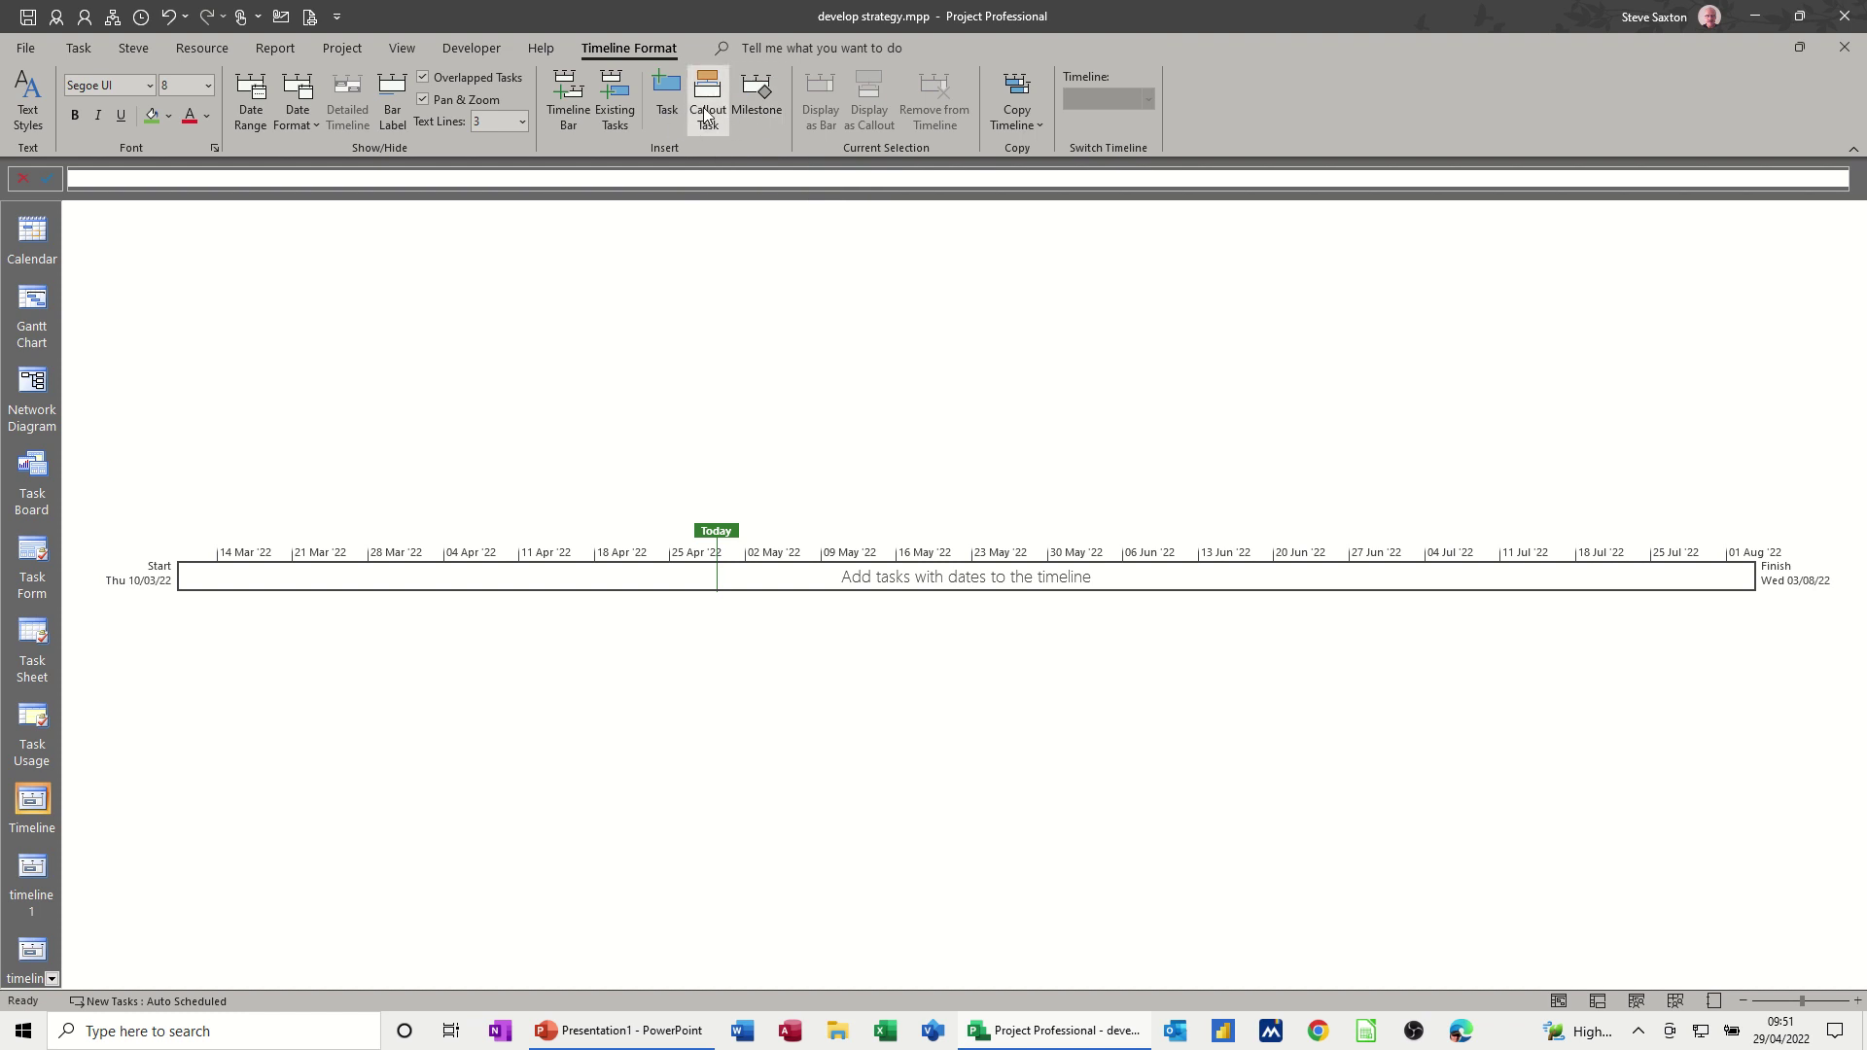
# Add the existing tasks Coord Teams, Test Product, Market Product and Sell Product to the timeline.
pyautogui.click(598, 109)
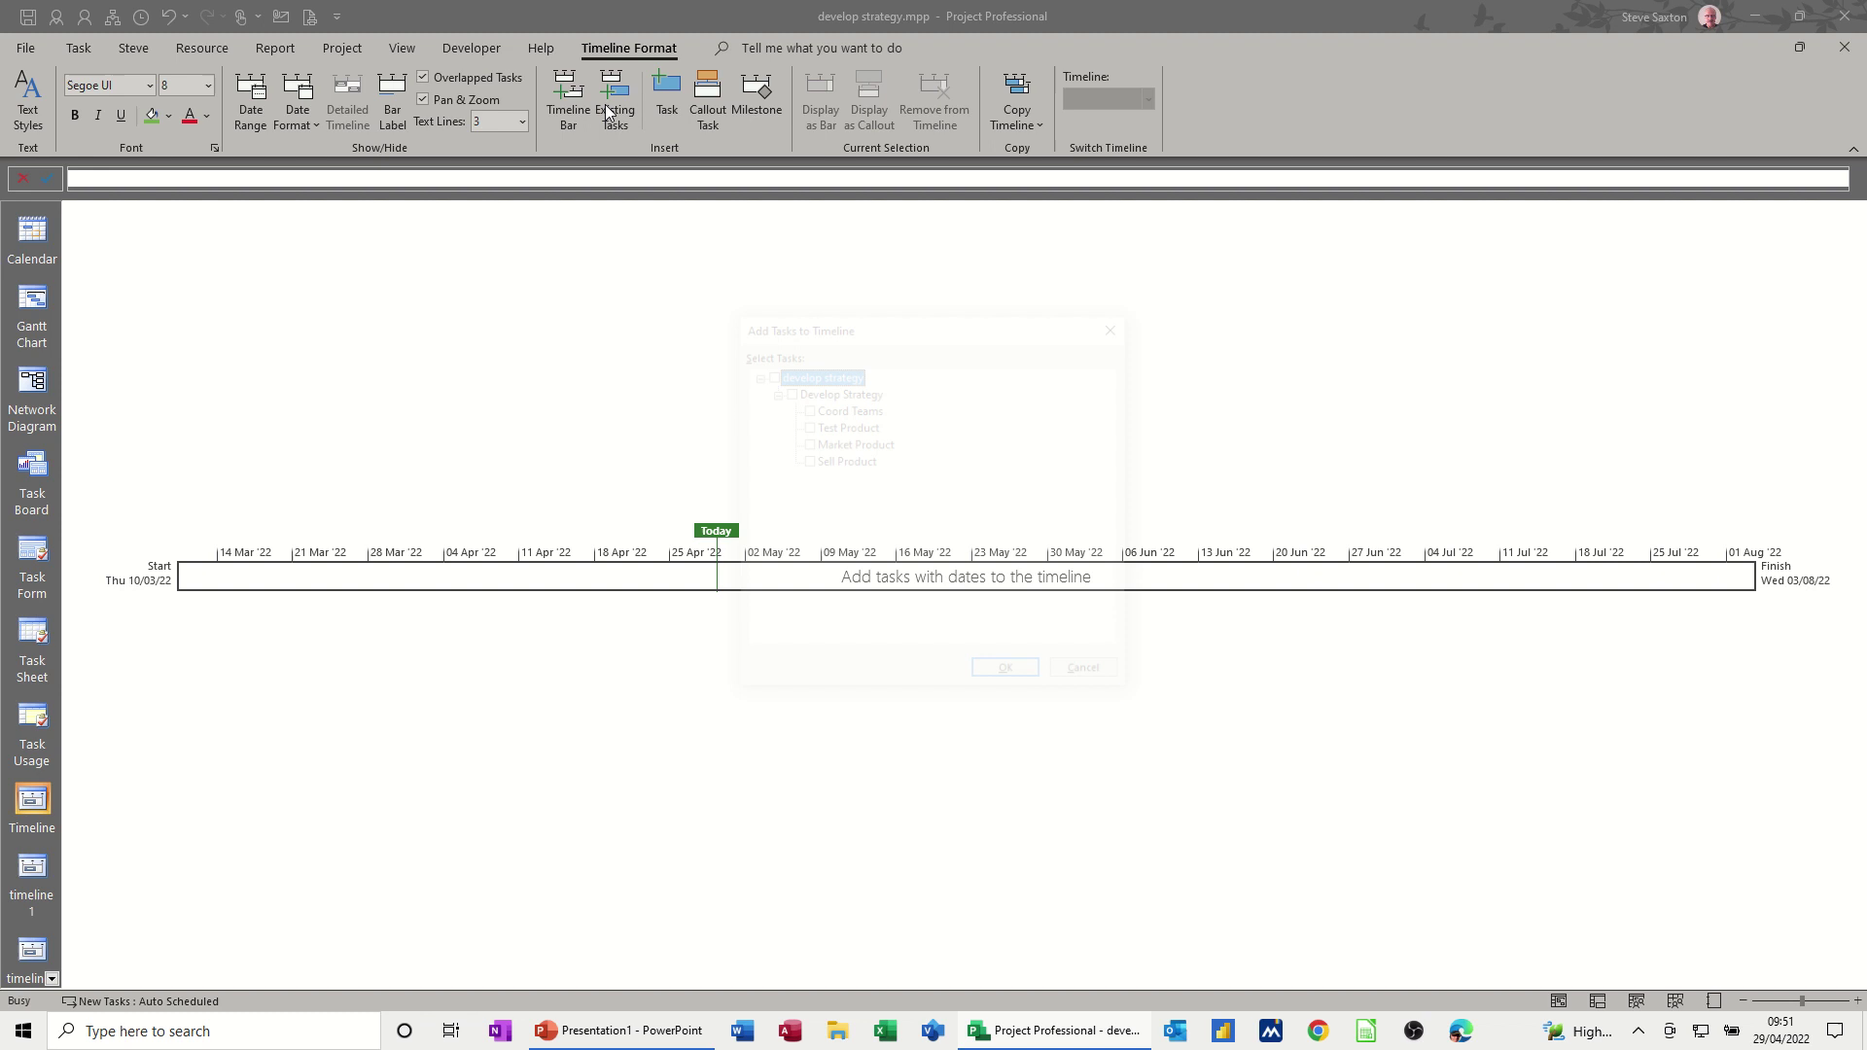
pyautogui.moveTo(806, 328); pyautogui.dragTo(984, 231)
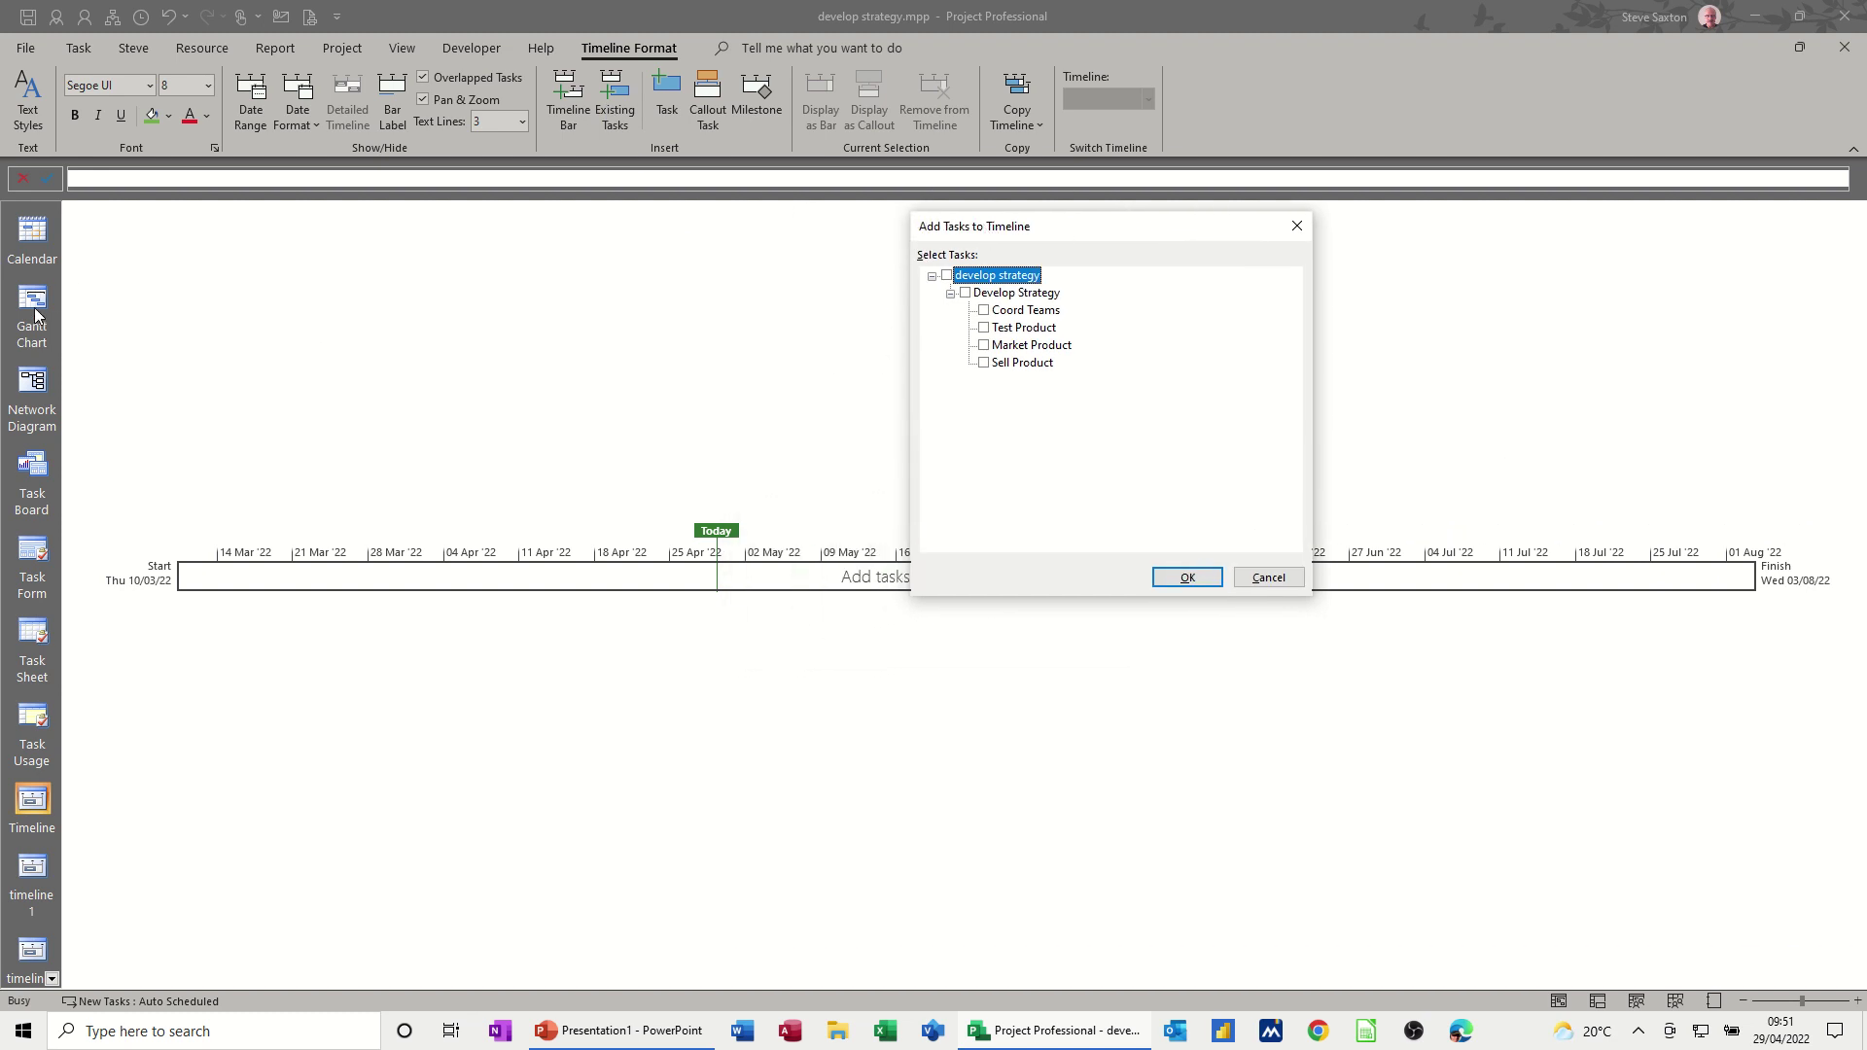
pyautogui.click(984, 311)
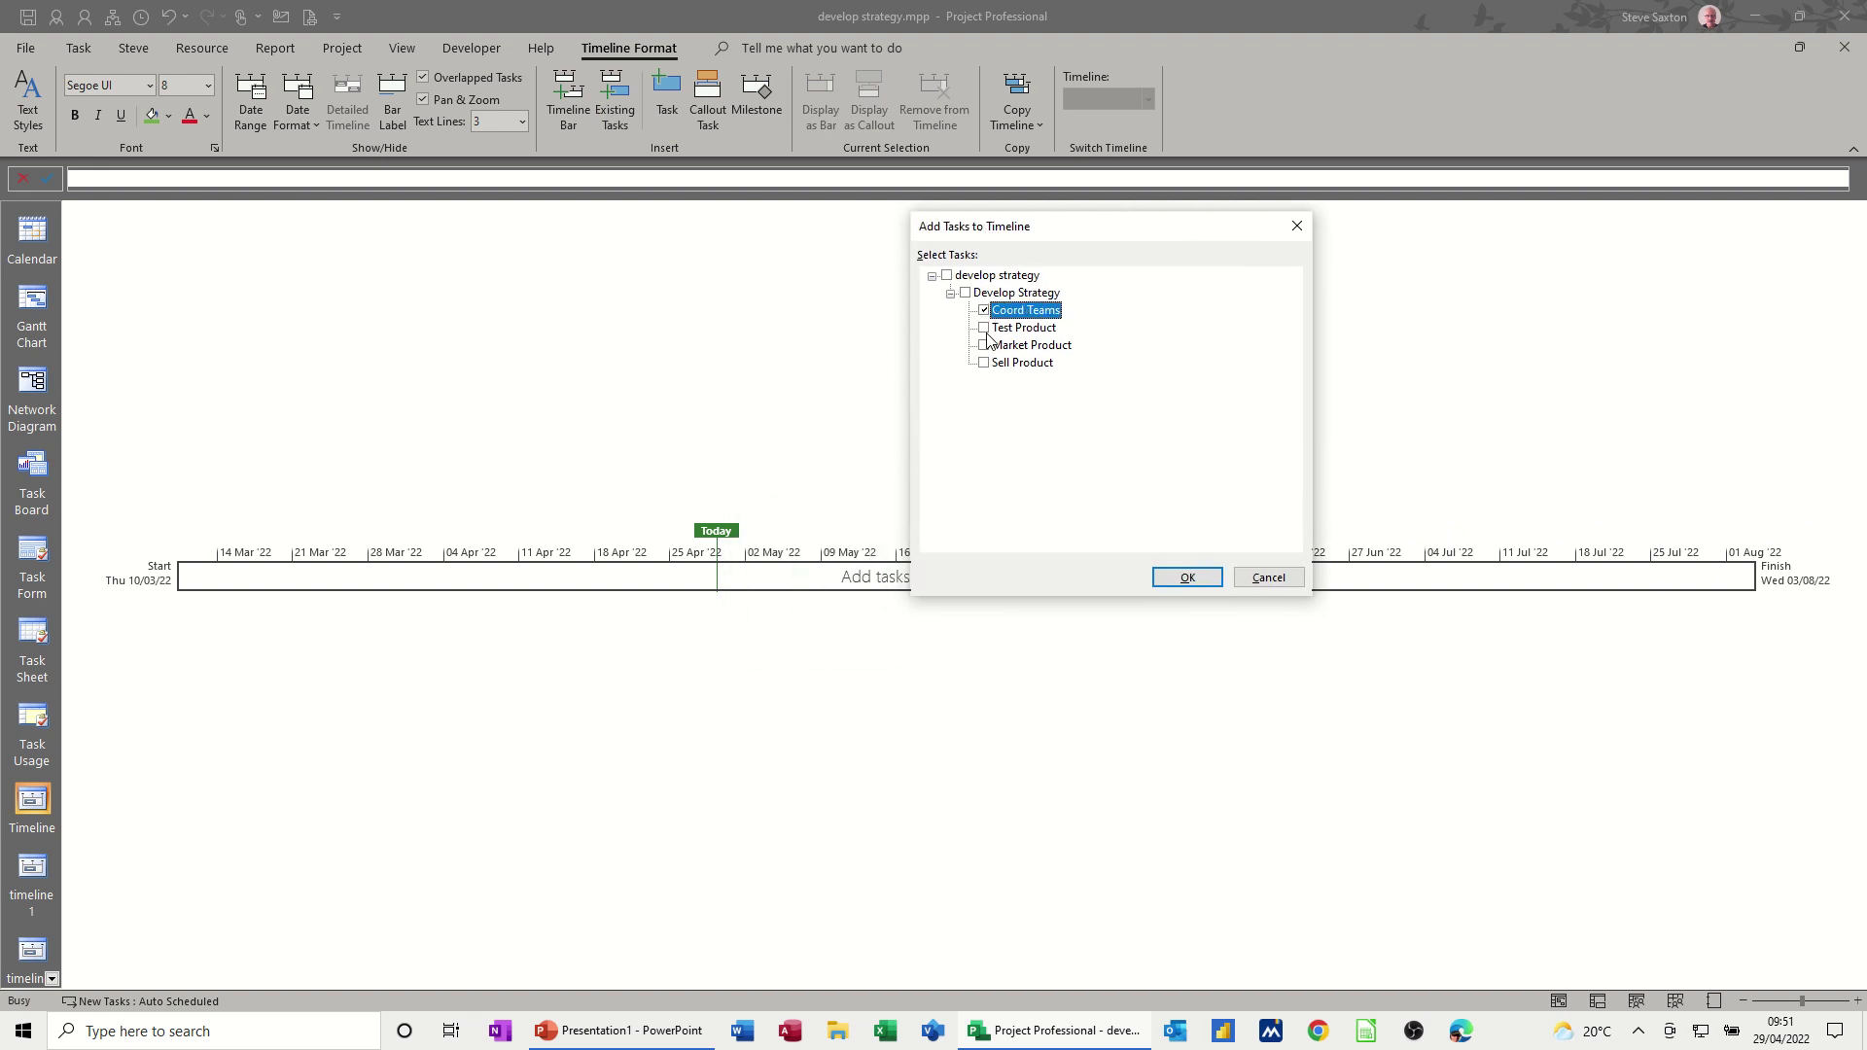
pyautogui.click(984, 328)
pyautogui.click(984, 345)
pyautogui.click(985, 362)
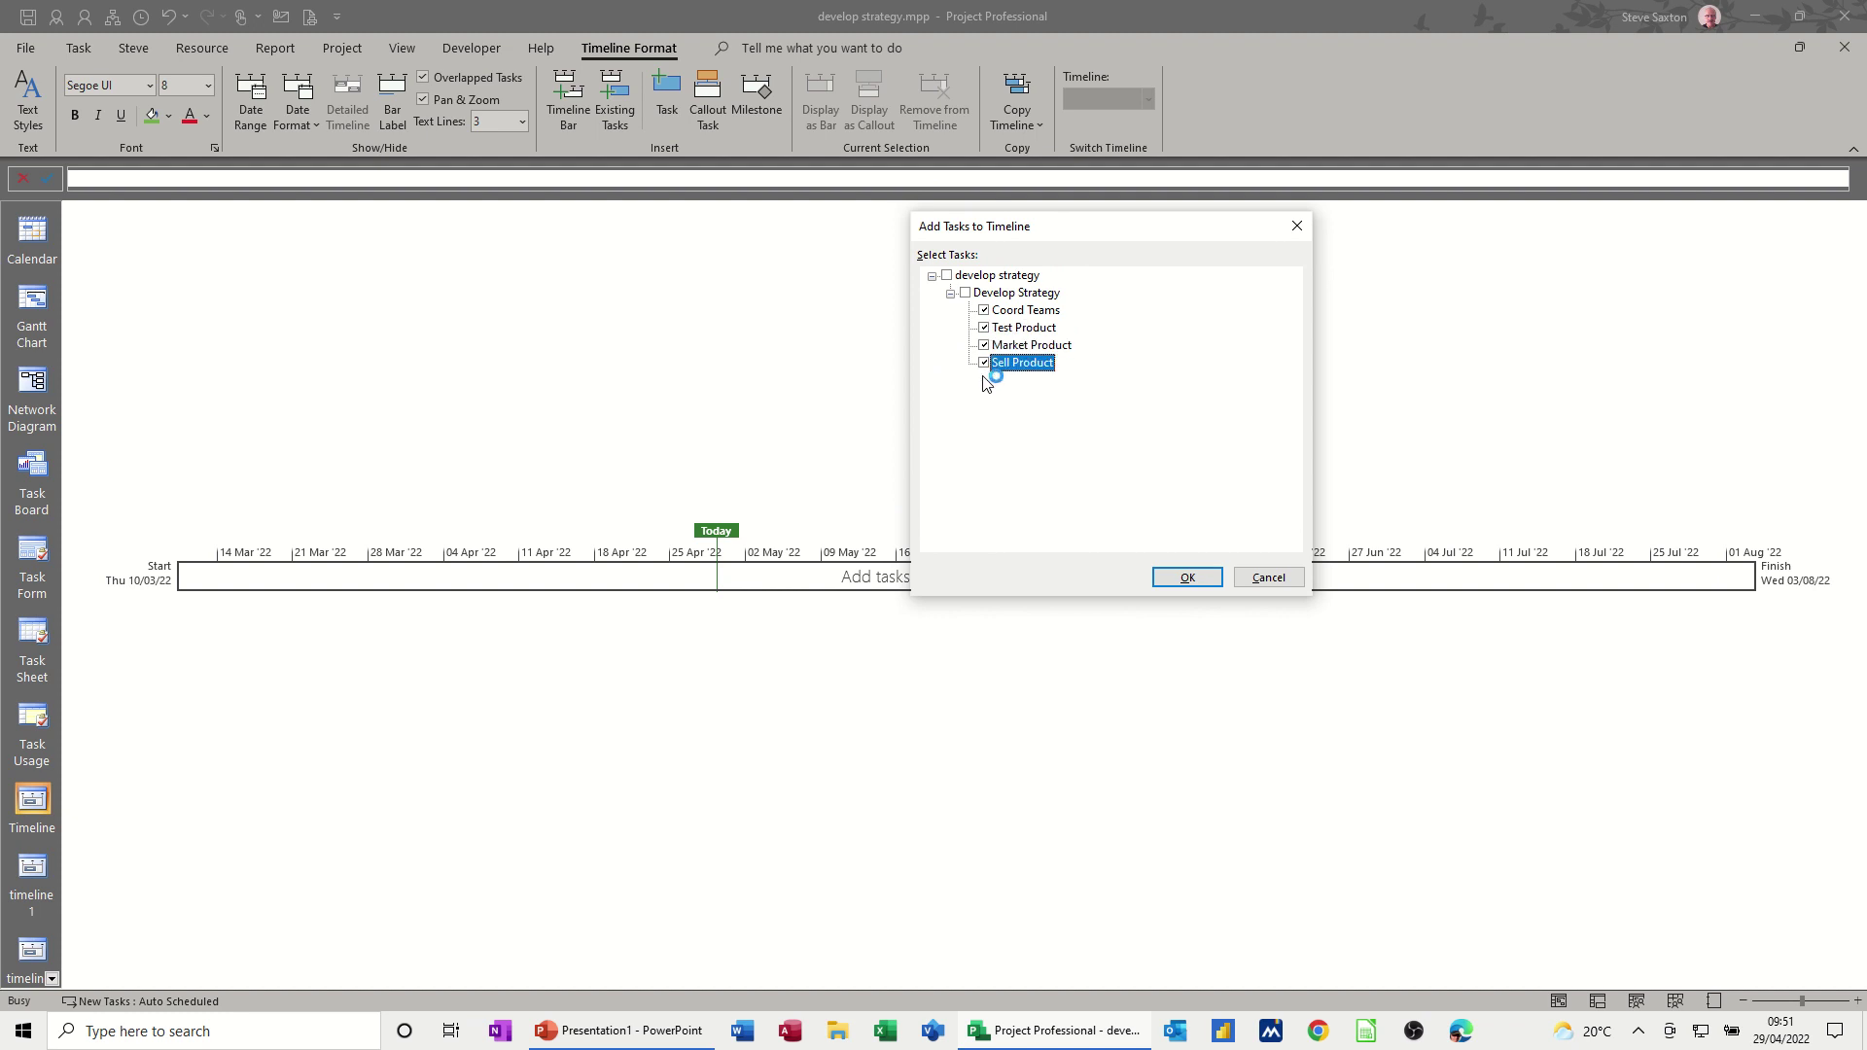
pyautogui.click(1186, 577)
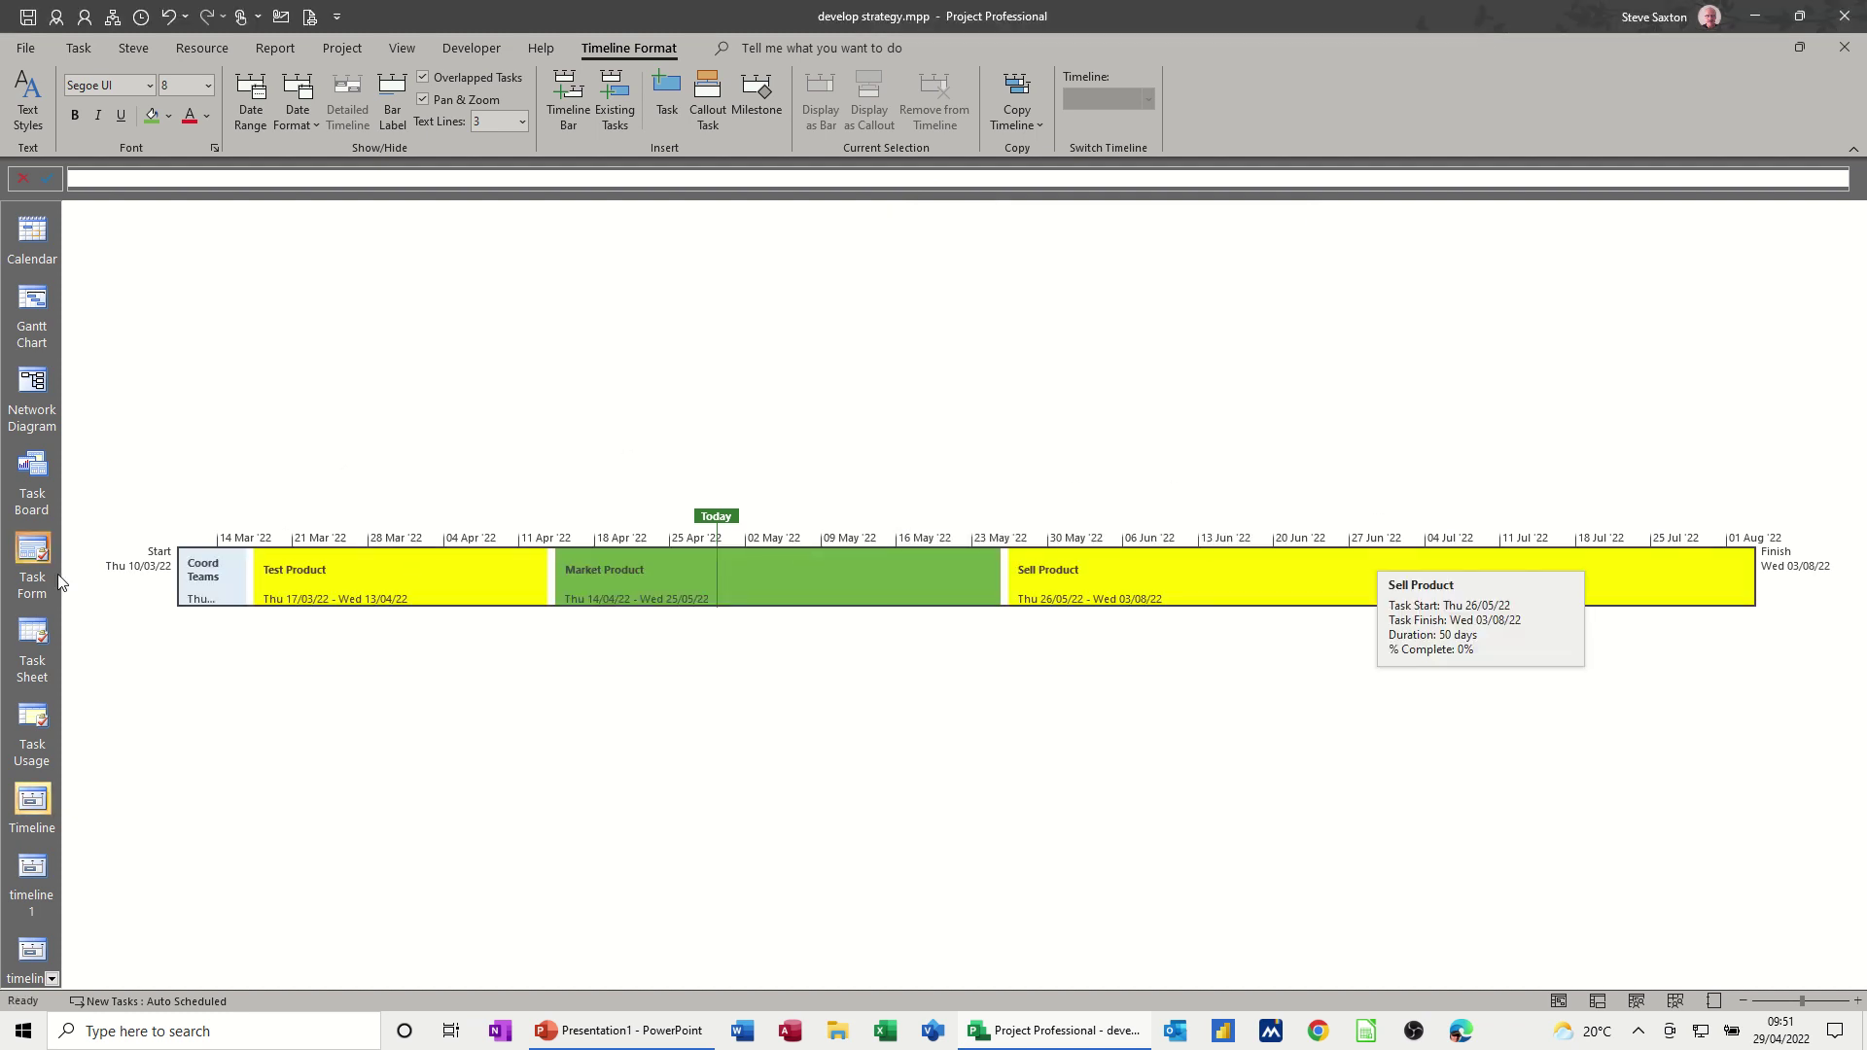
# Colour the Test Product bar green, Market Product orange and Sell Product blue.
pyautogui.click(385, 579)
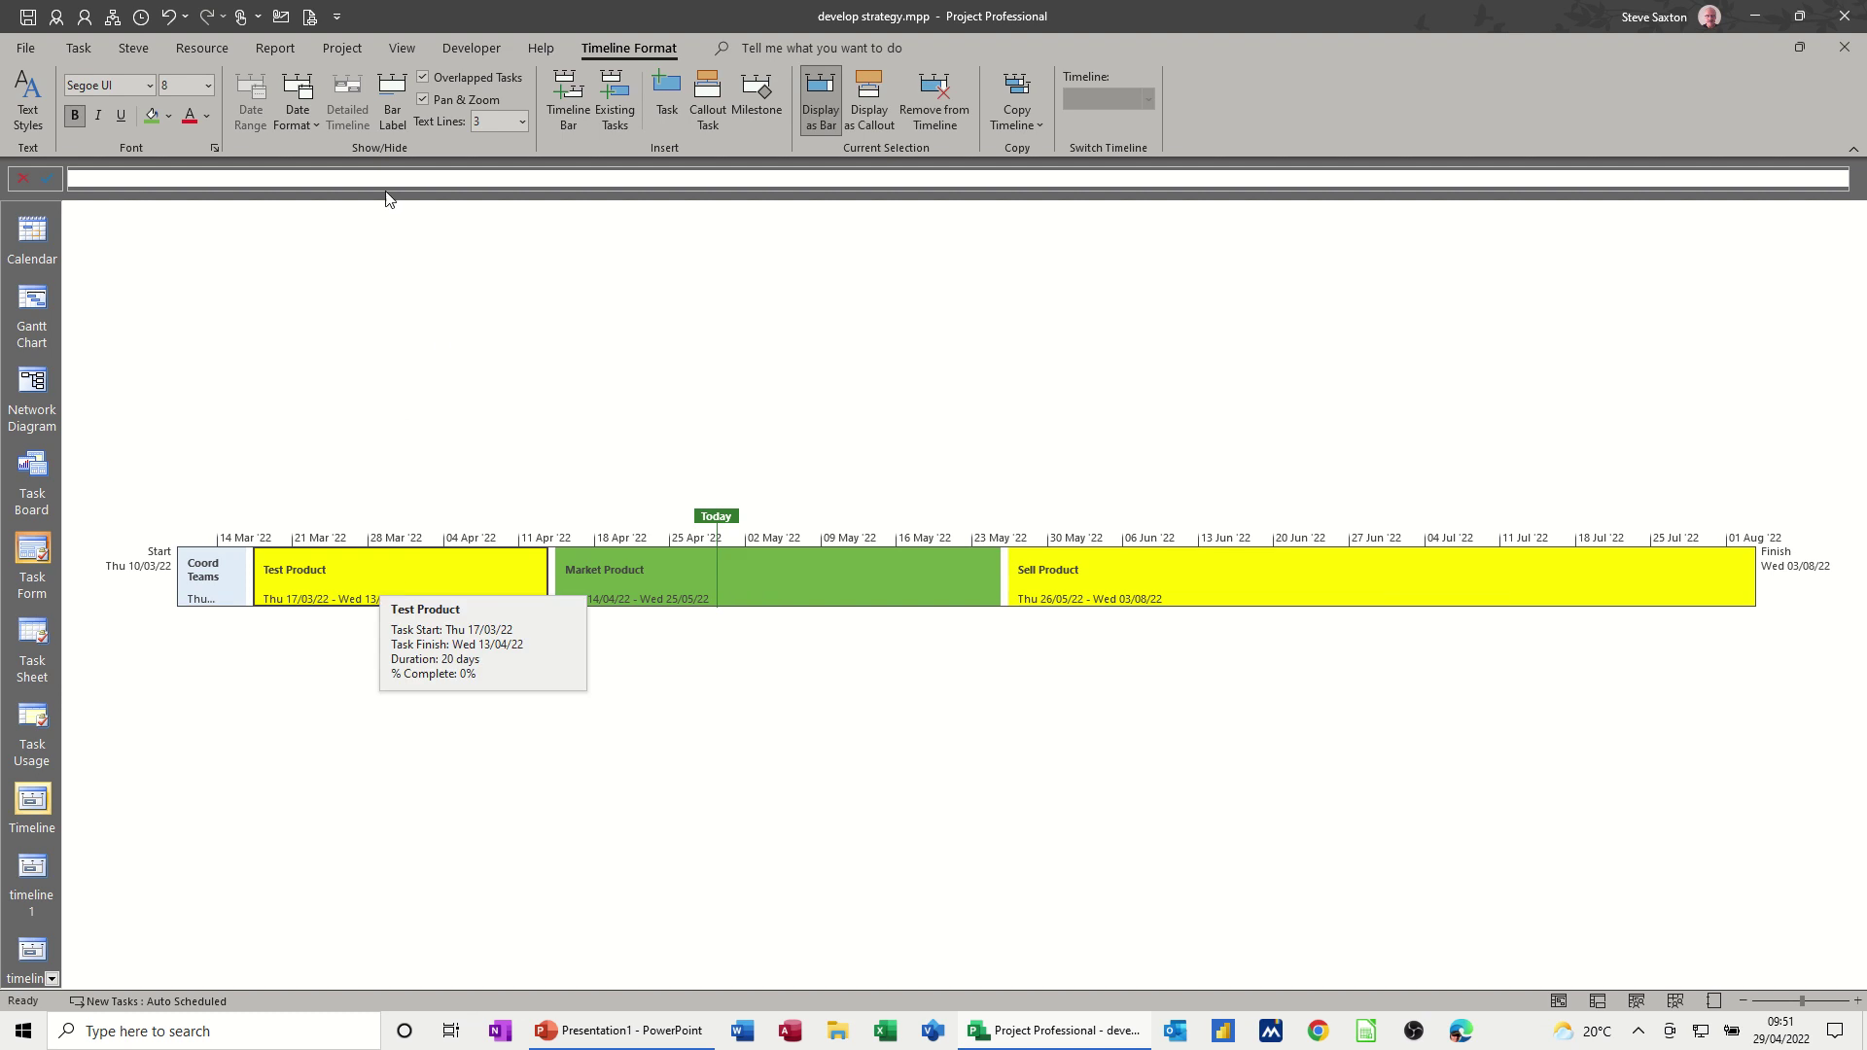
pyautogui.click(153, 115)
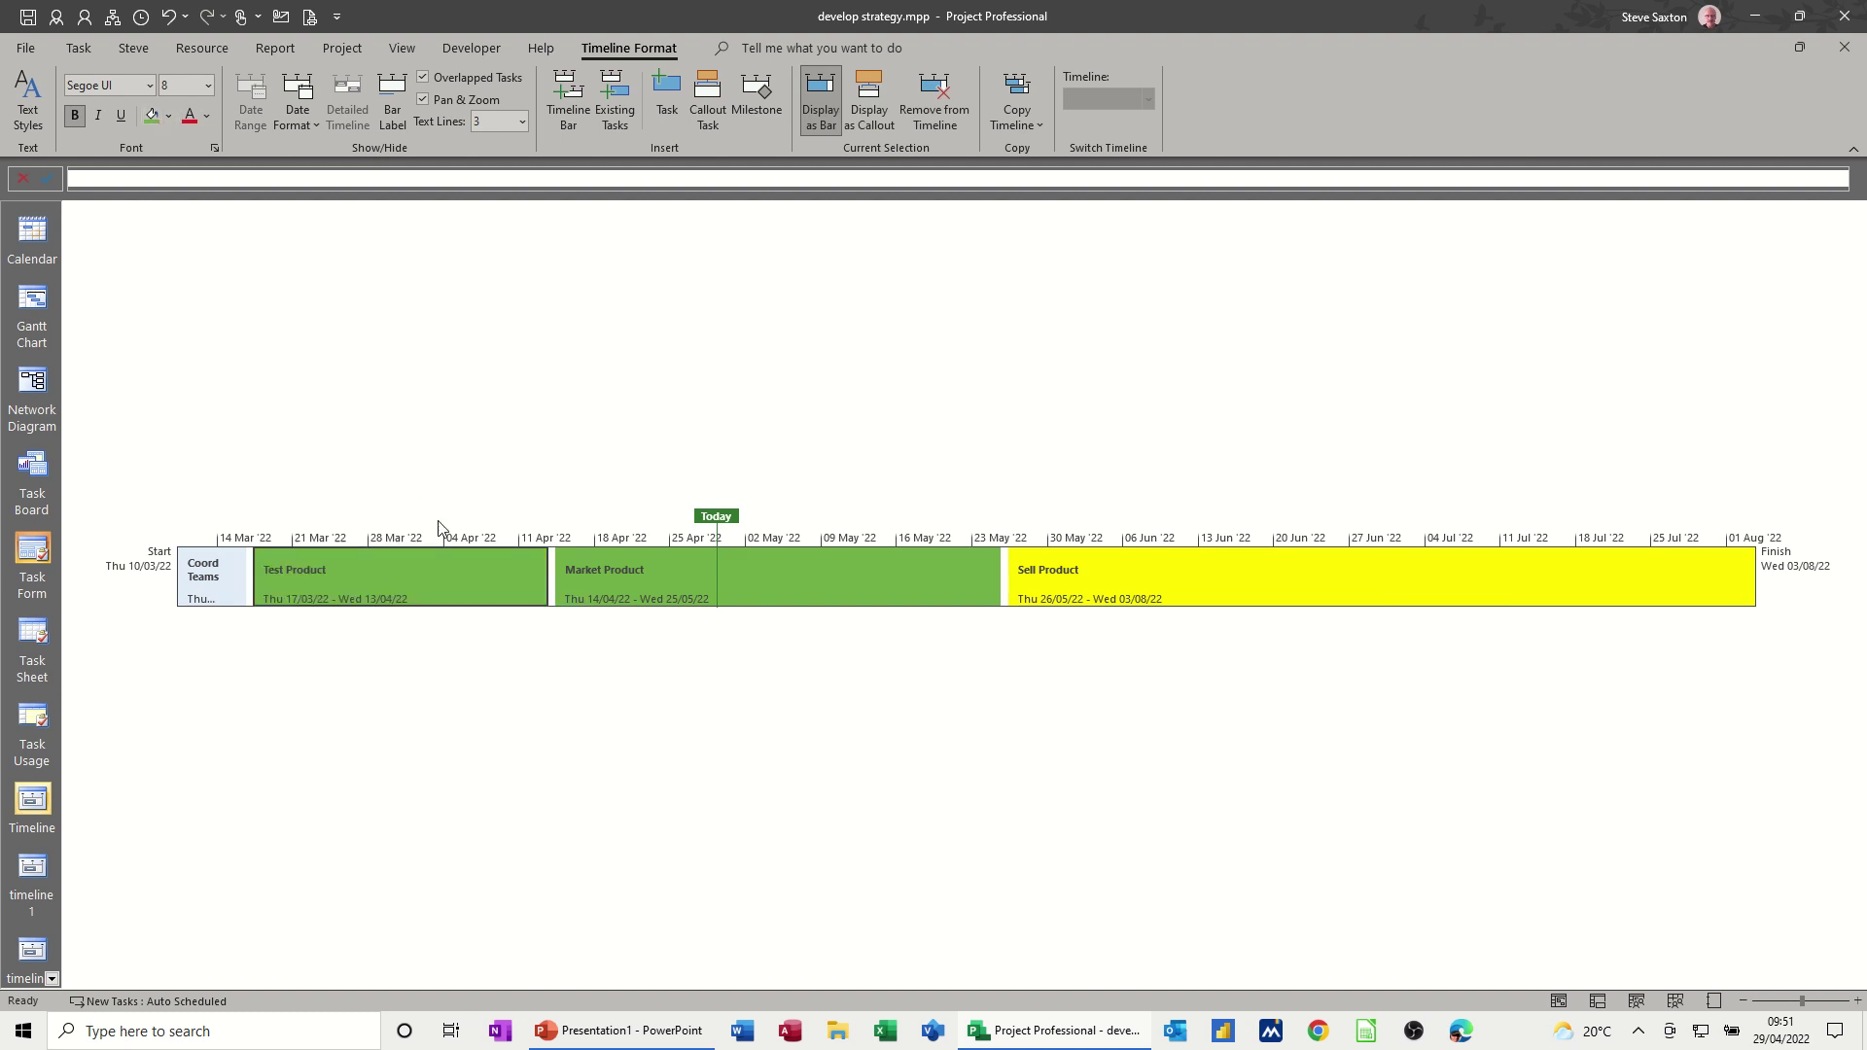
pyautogui.click(612, 580)
pyautogui.click(171, 117)
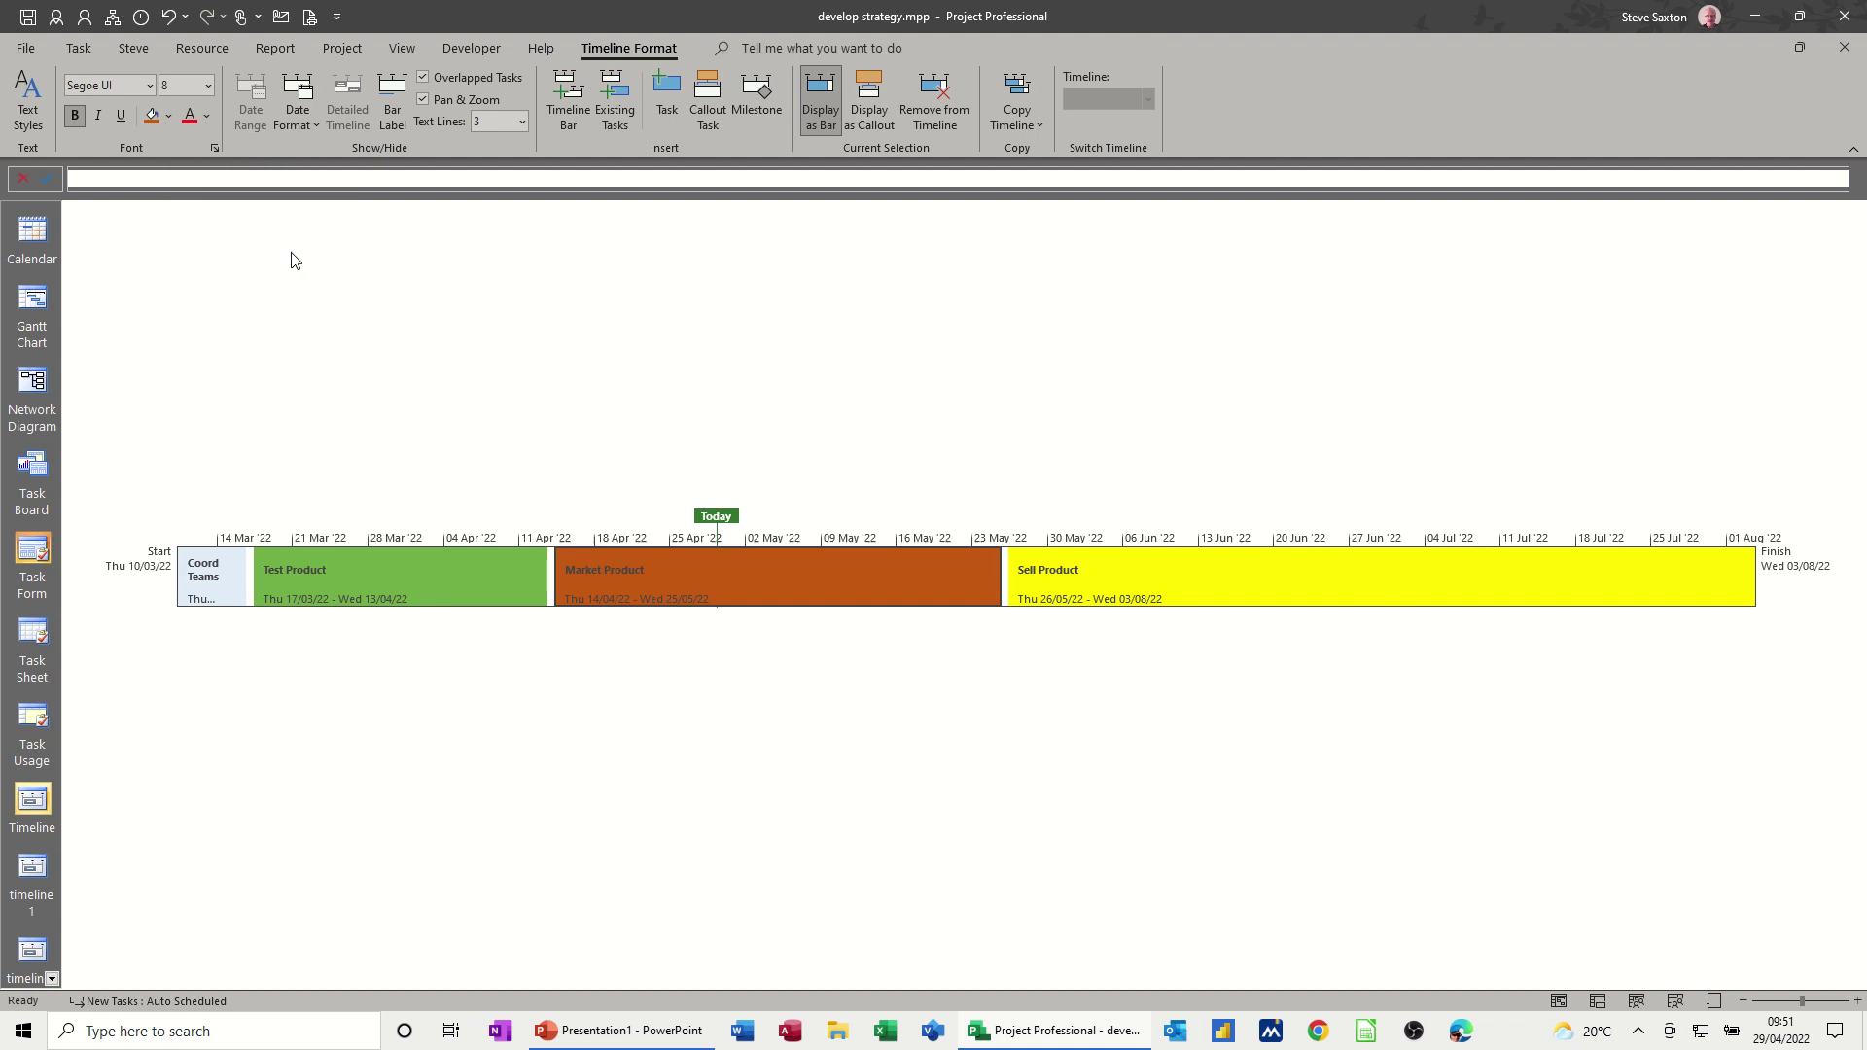
pyautogui.click(234, 230)
pyautogui.click(1259, 579)
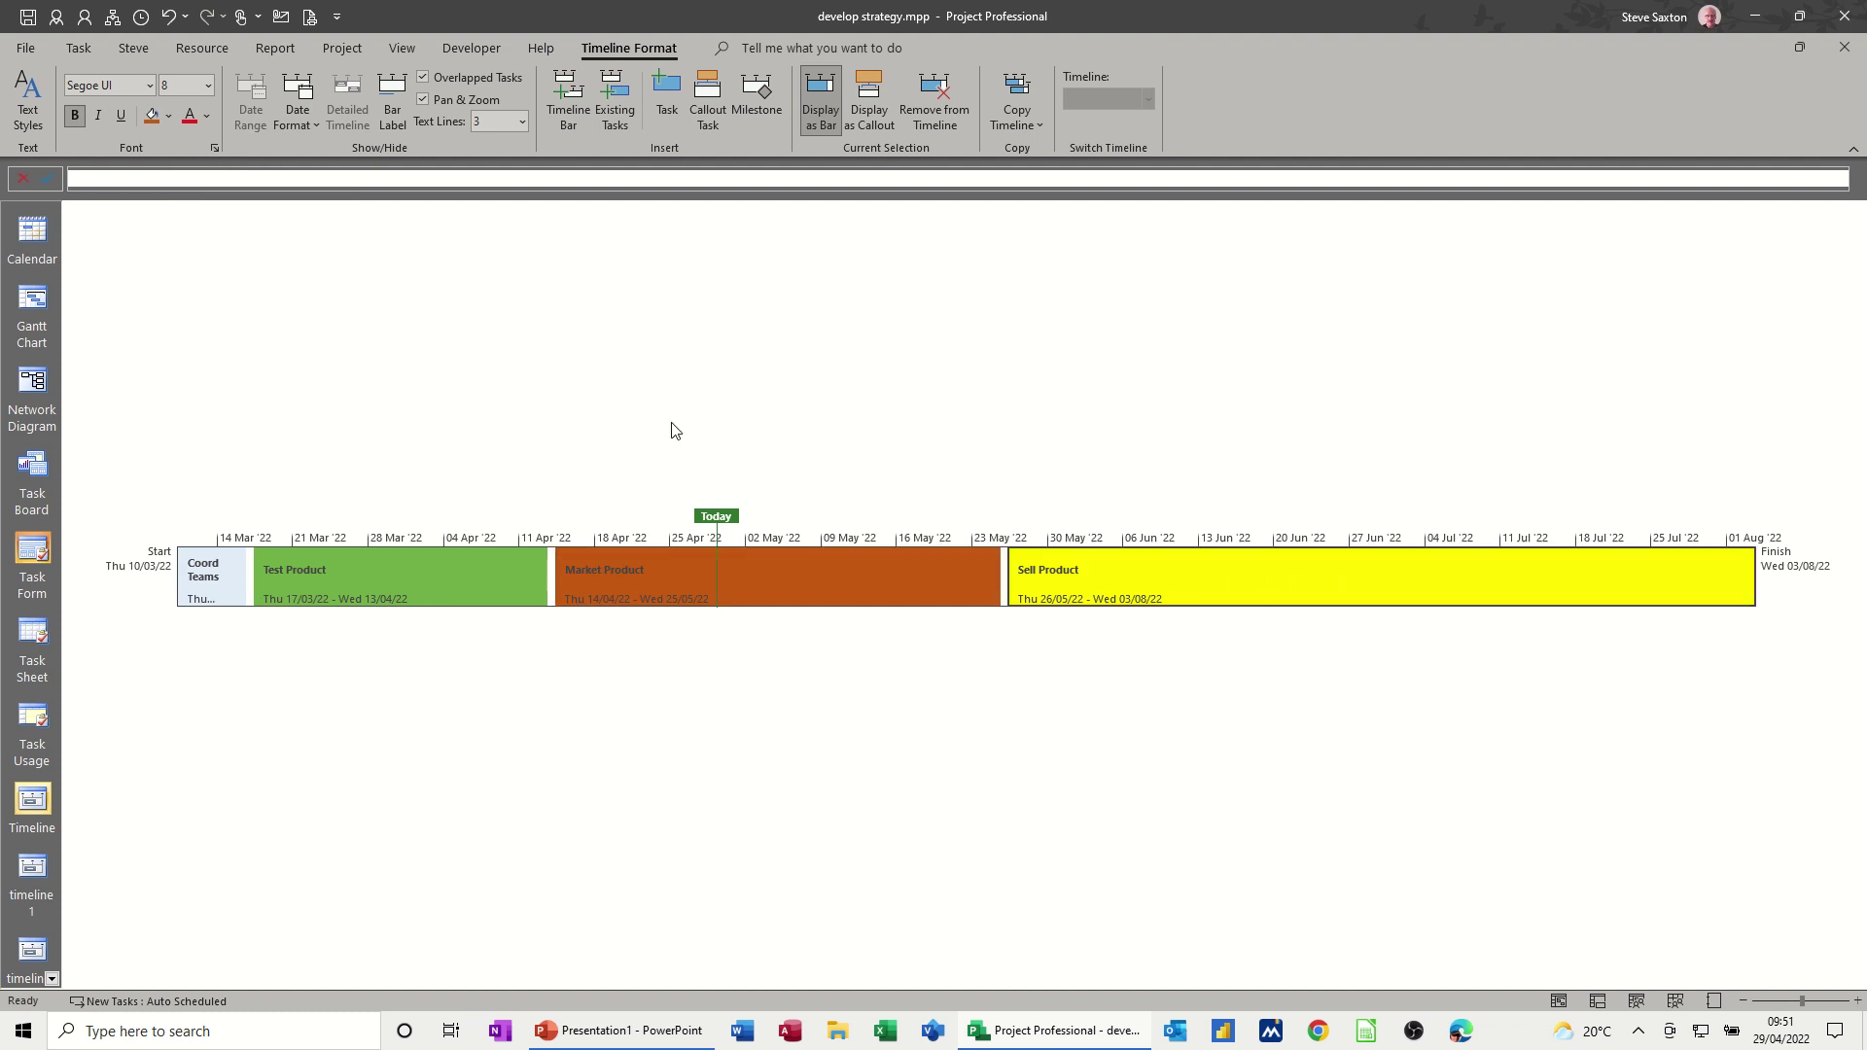
pyautogui.click(169, 117)
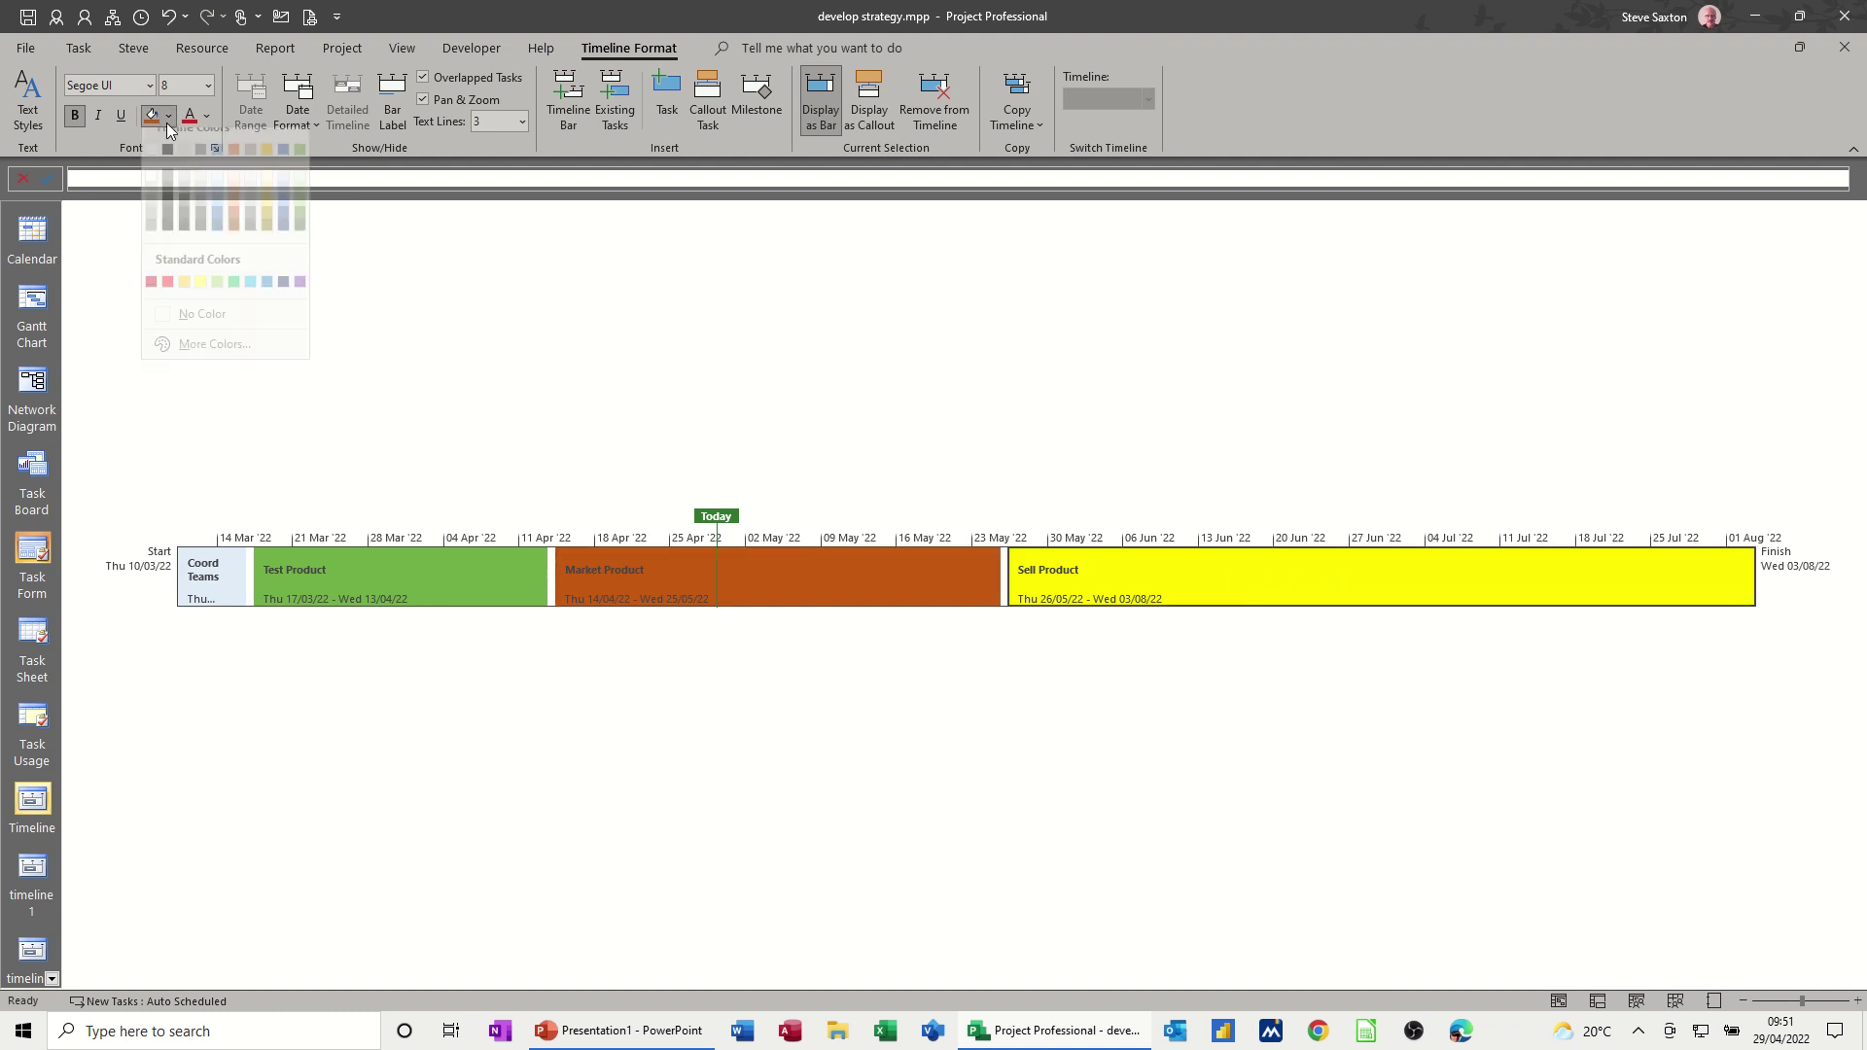
pyautogui.click(218, 228)
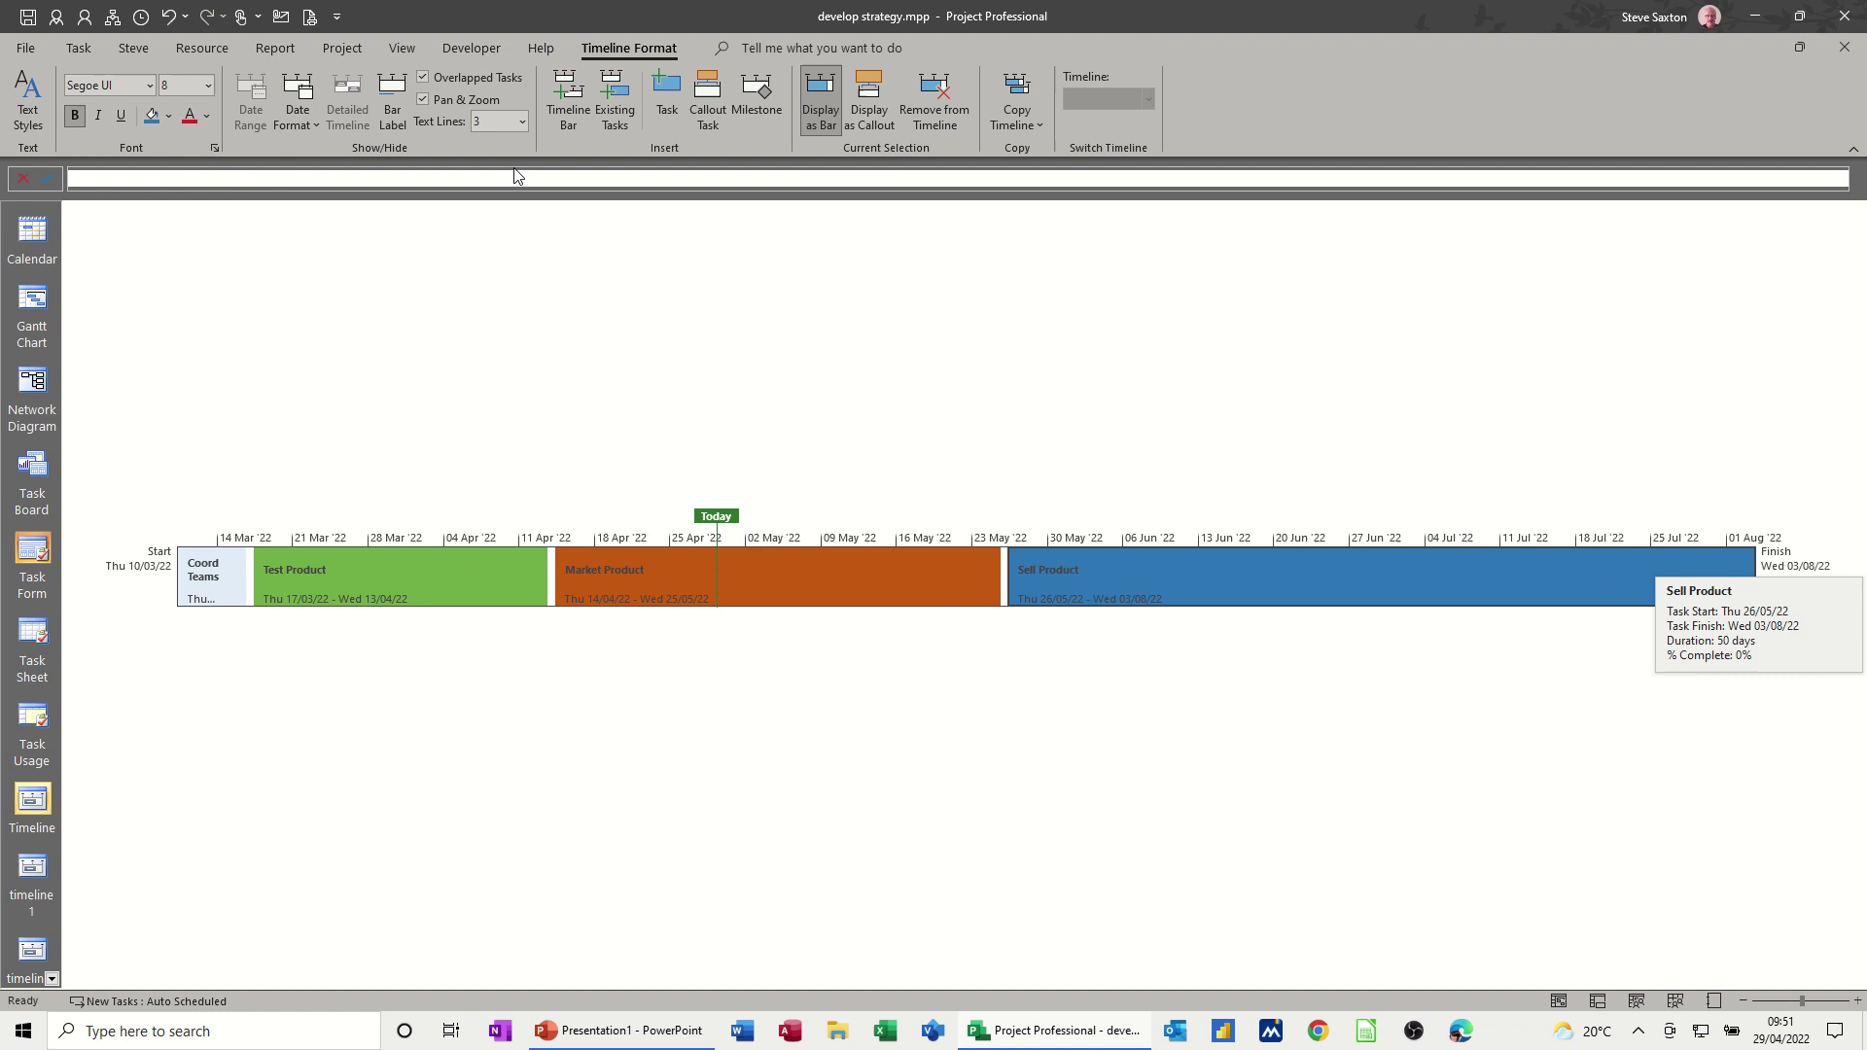
# Add a second timeline bar with a custom date range of 11/04/2022 to 30/05/2022.
pyautogui.click(569, 101)
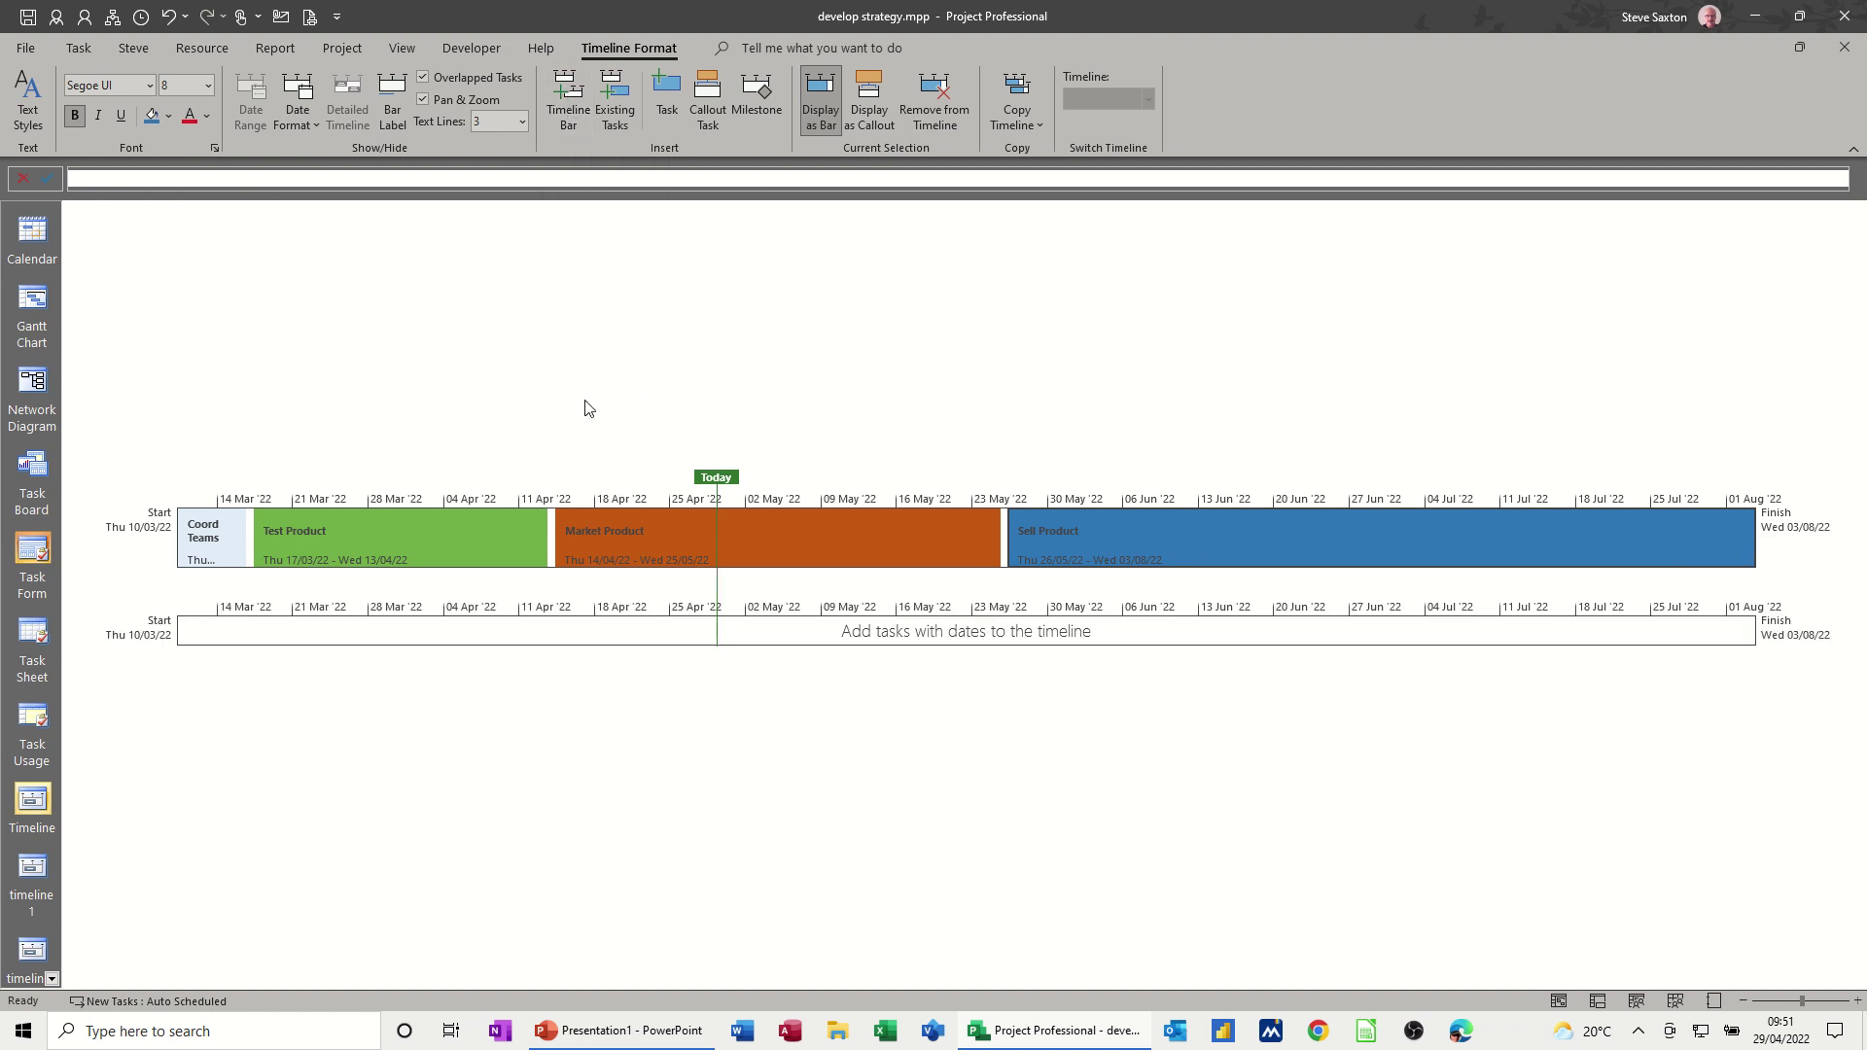
pyautogui.click(416, 641)
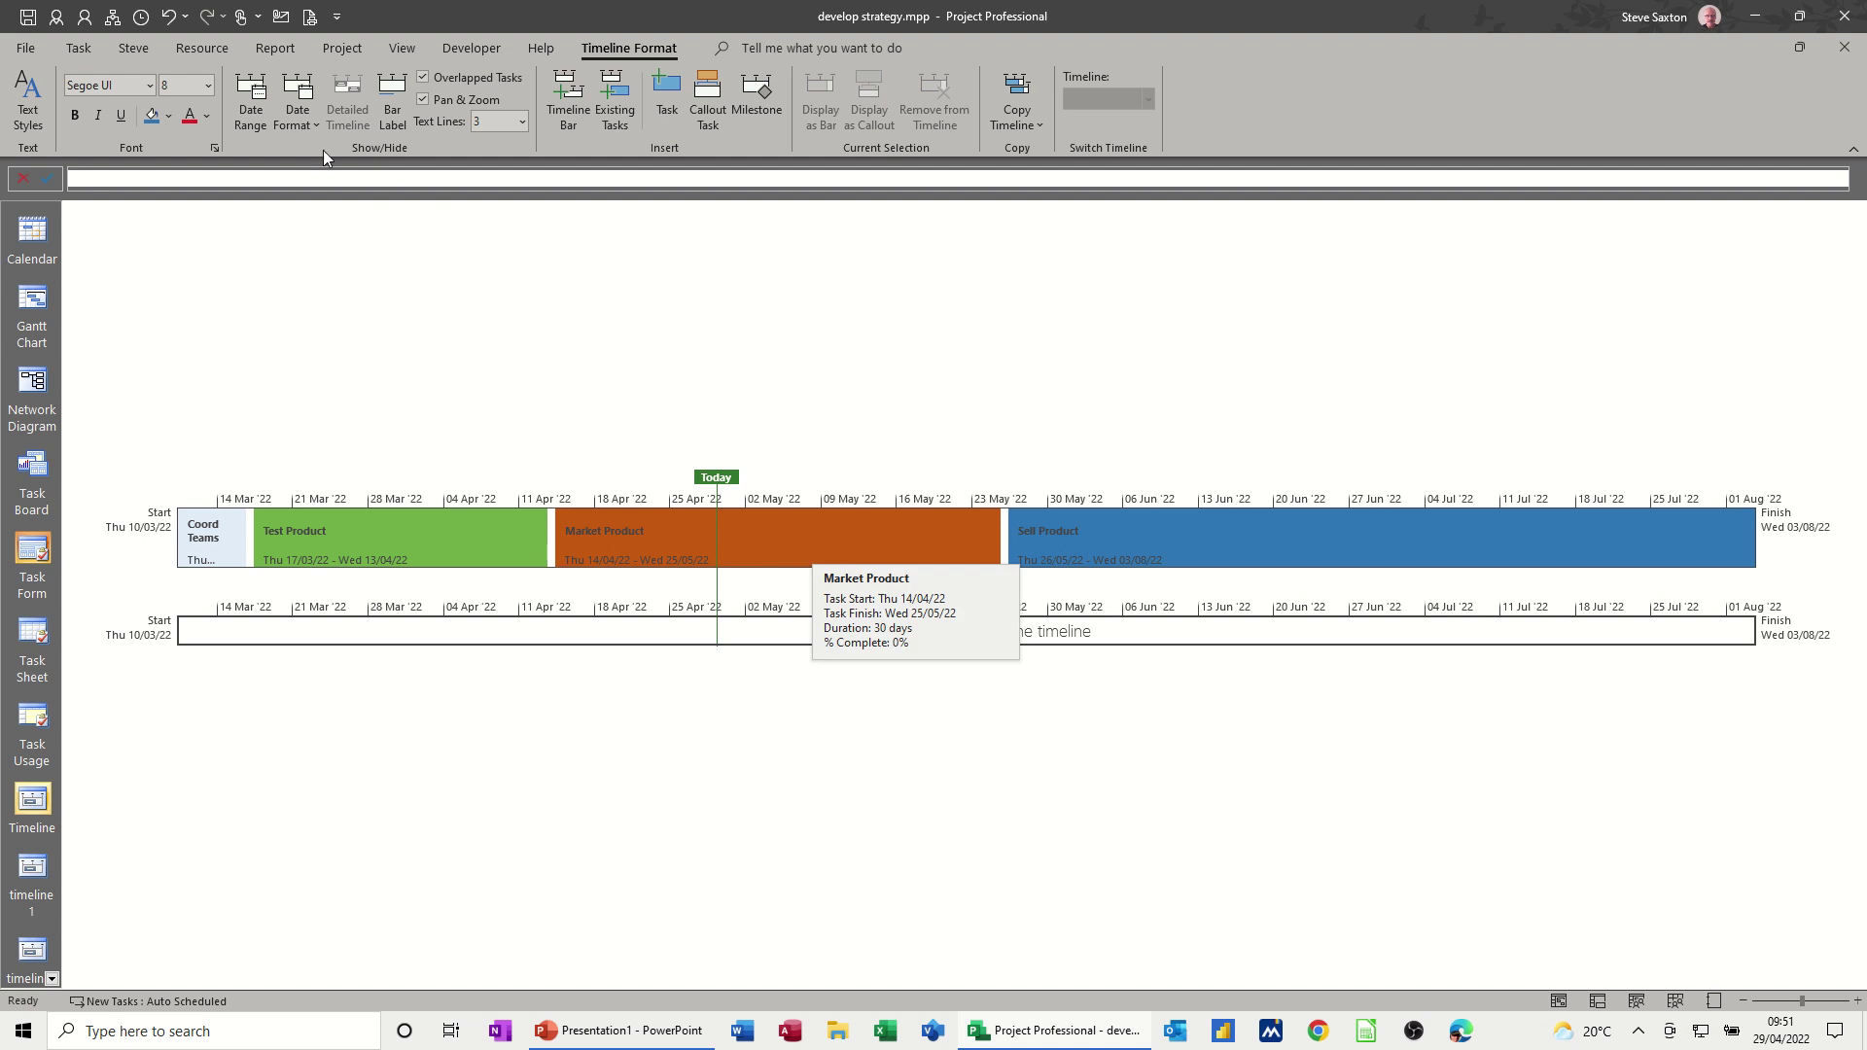
pyautogui.click(261, 118)
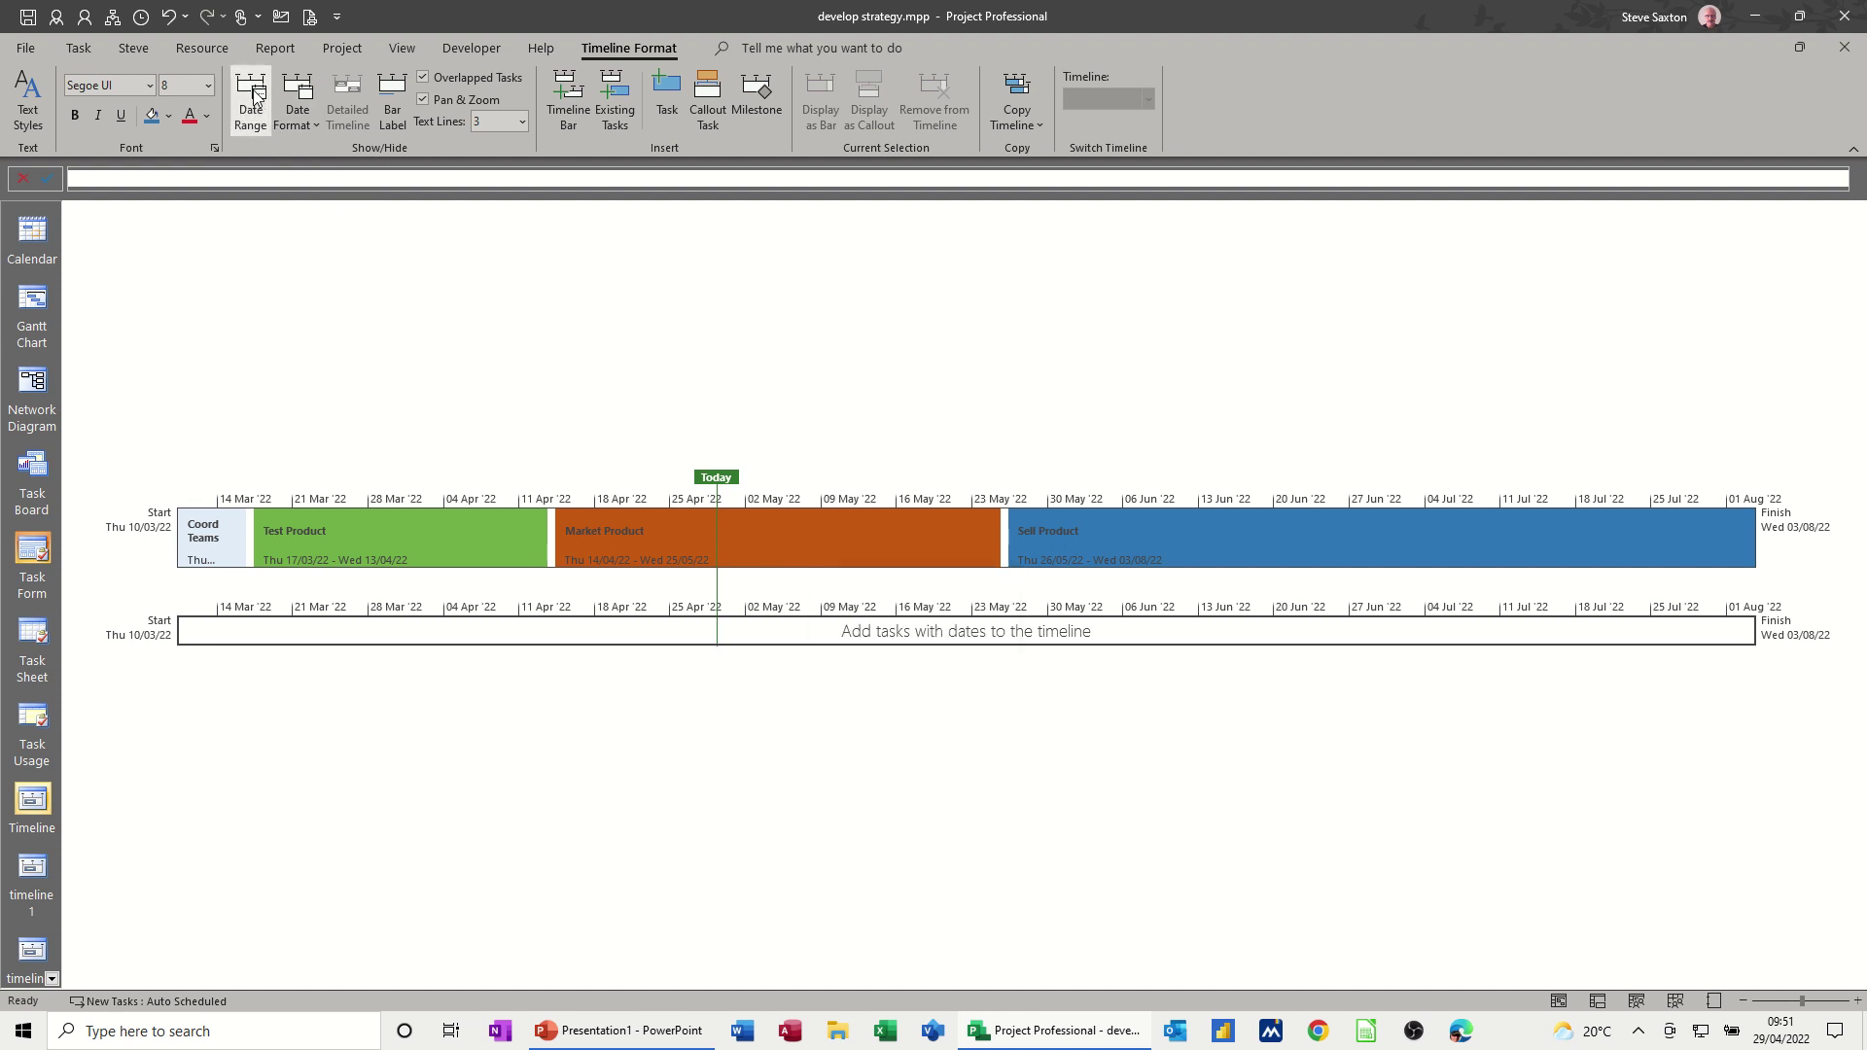
pyautogui.click(836, 486)
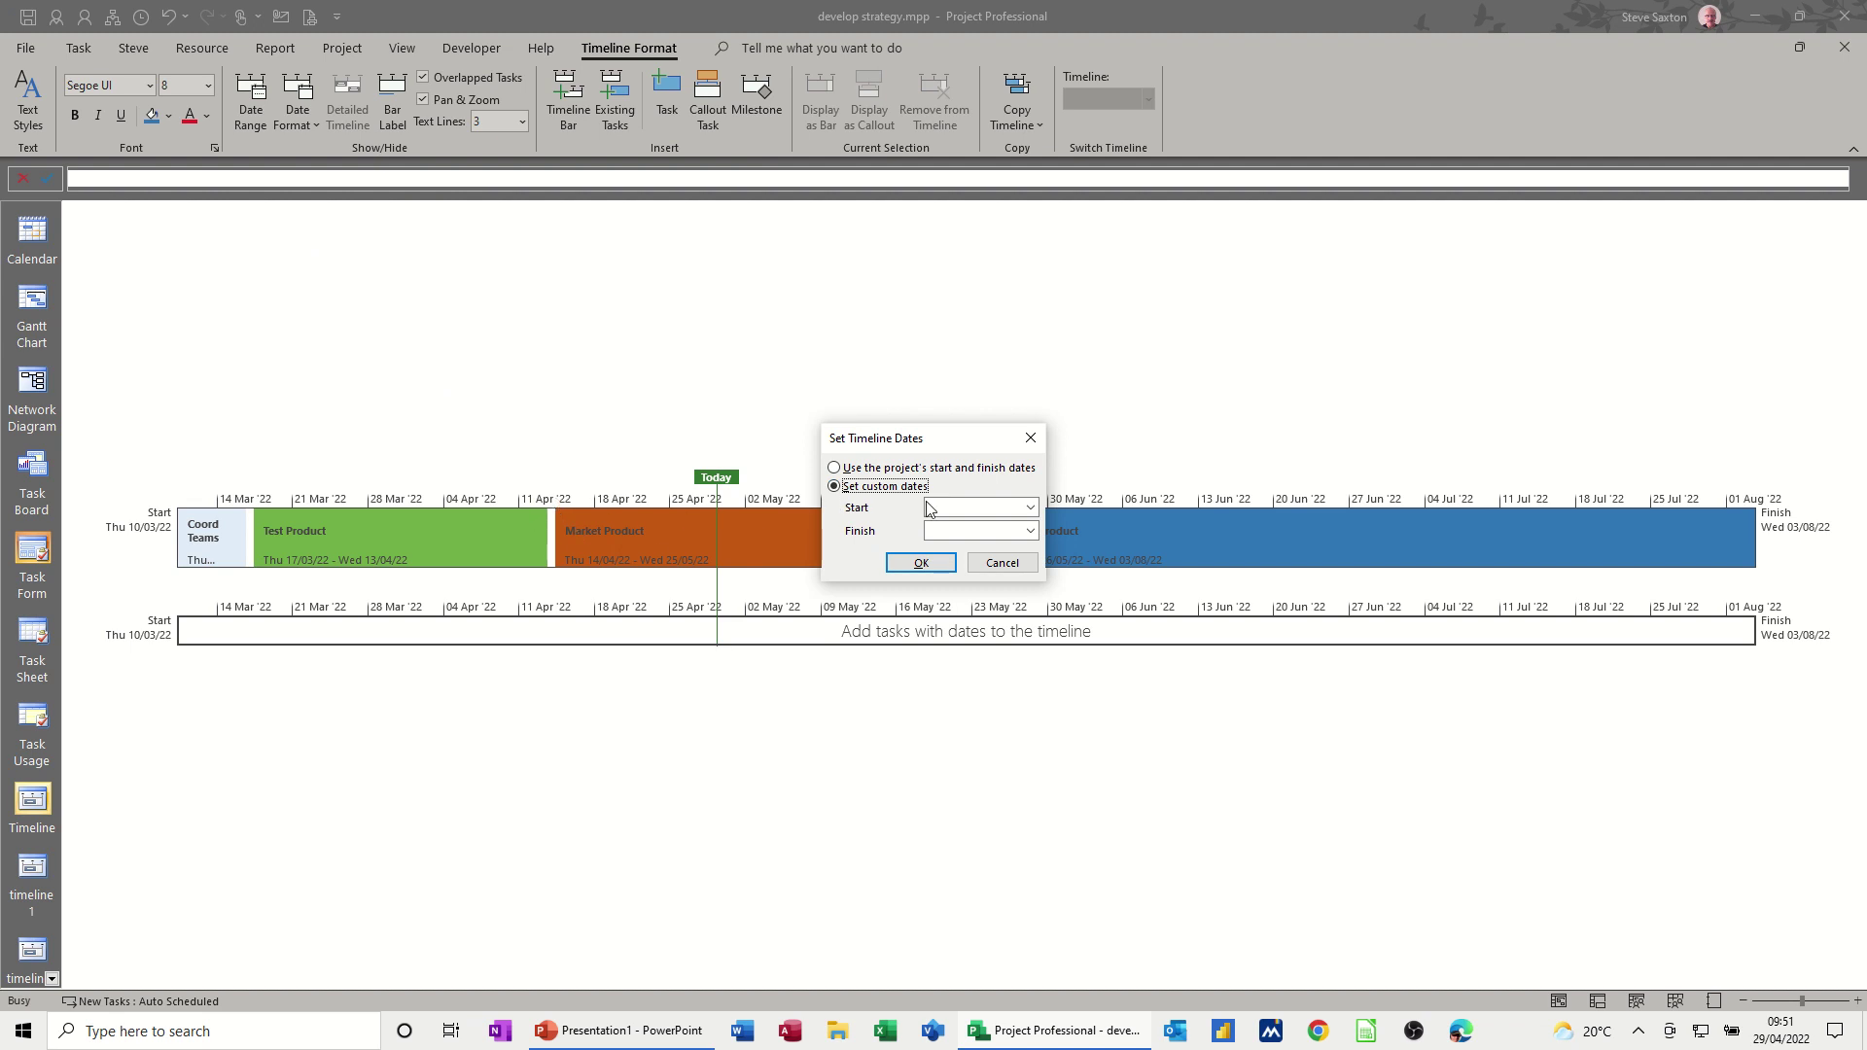
pyautogui.moveTo(953, 440); pyautogui.dragTo(1290, 345)
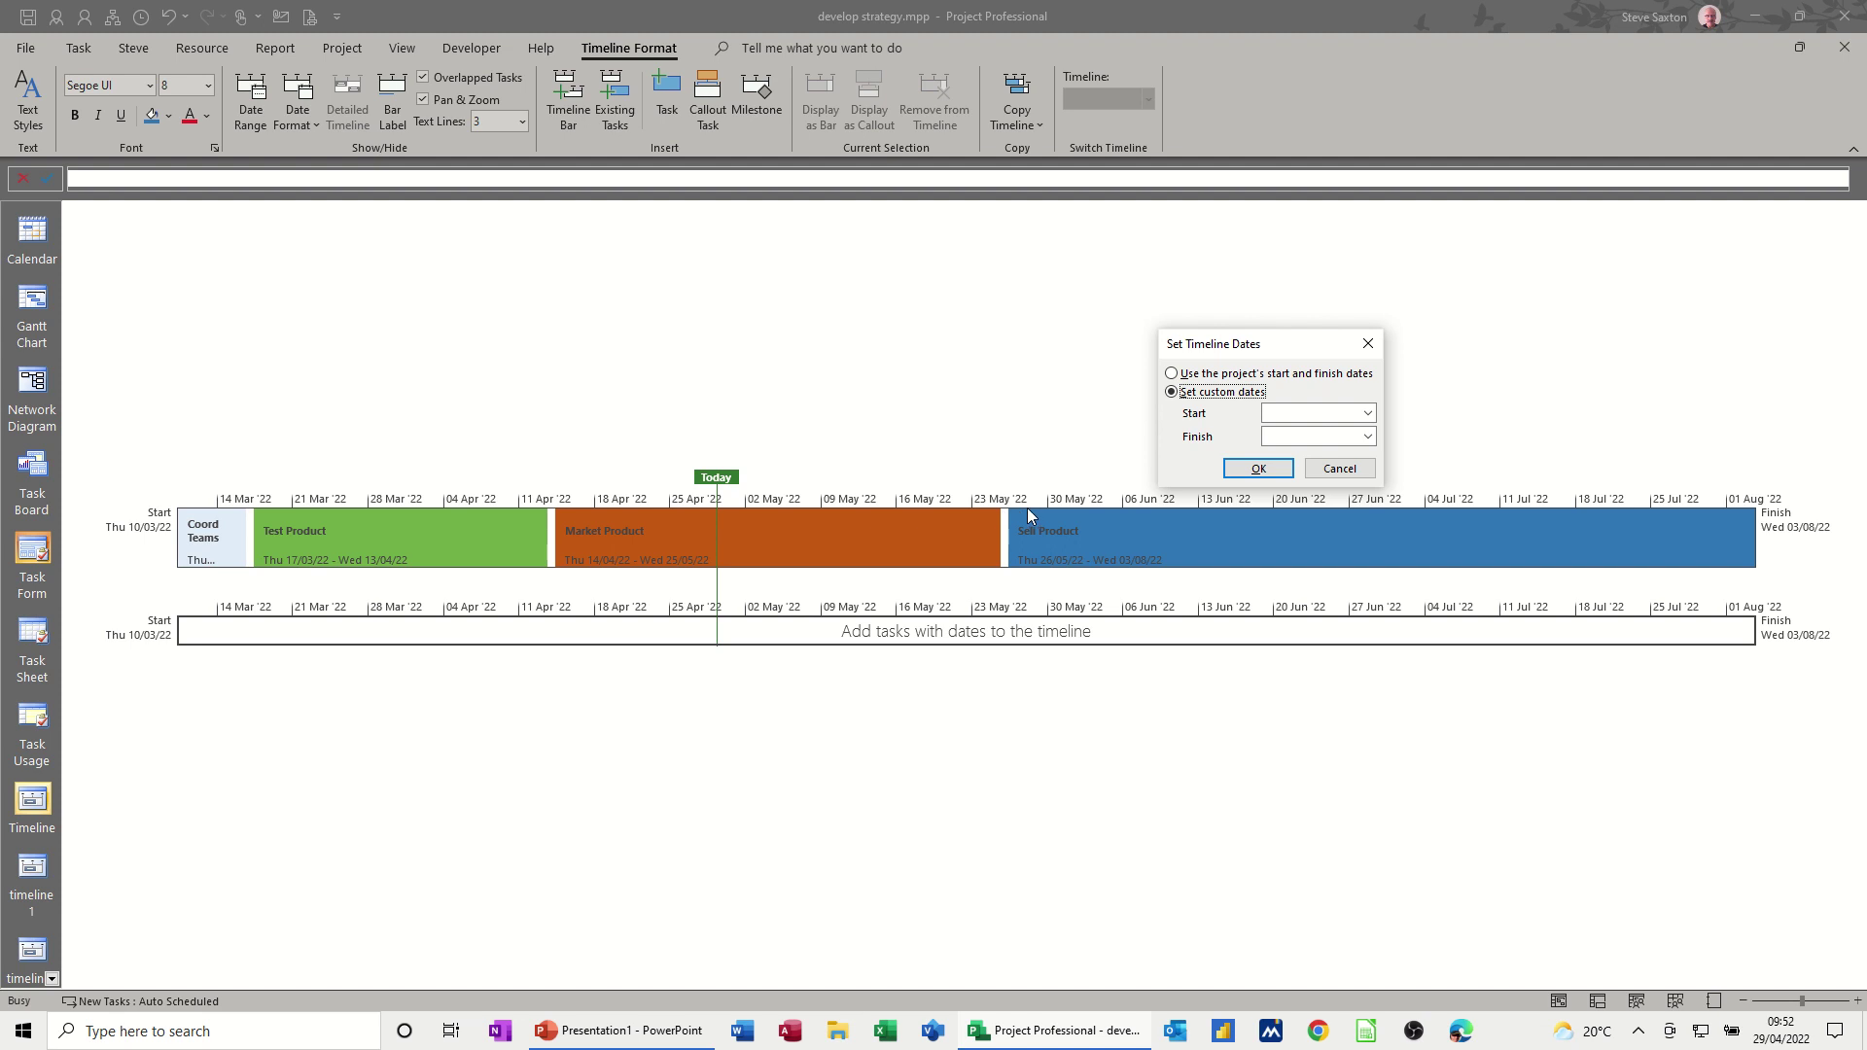
pyautogui.click(1366, 415)
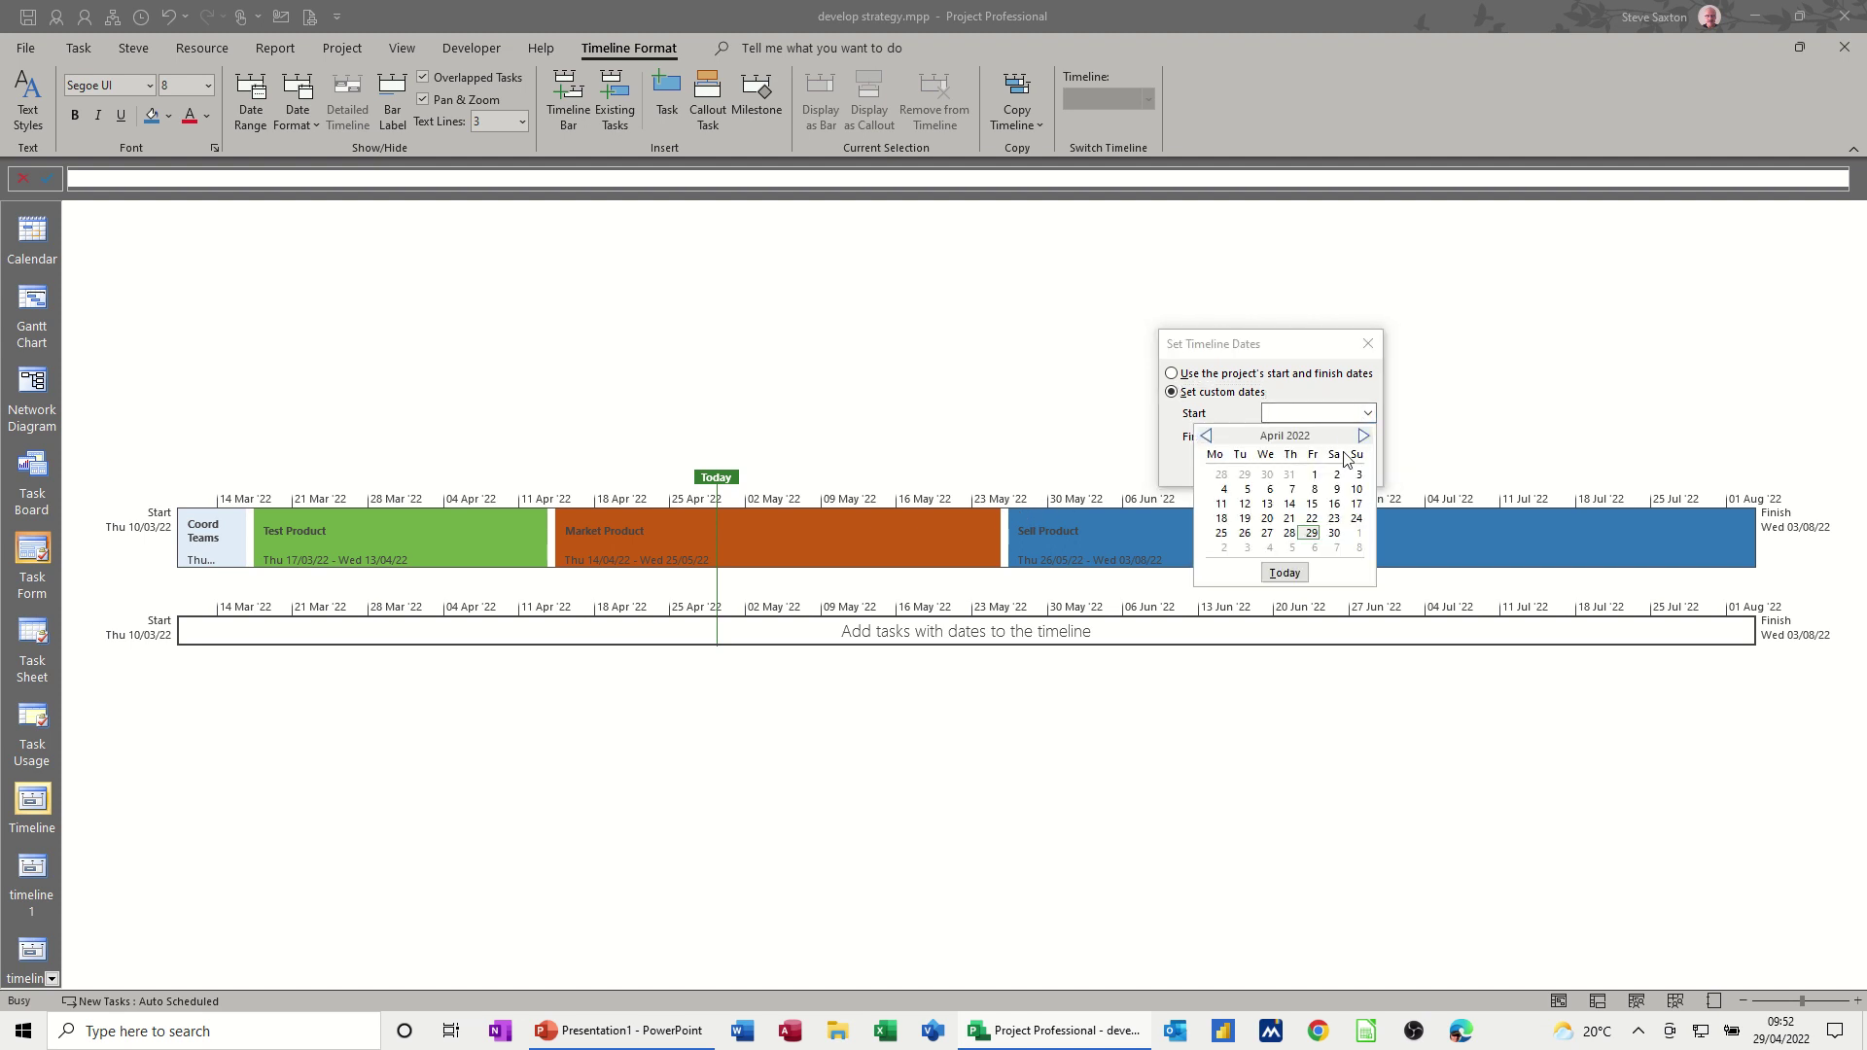
pyautogui.click(1222, 505)
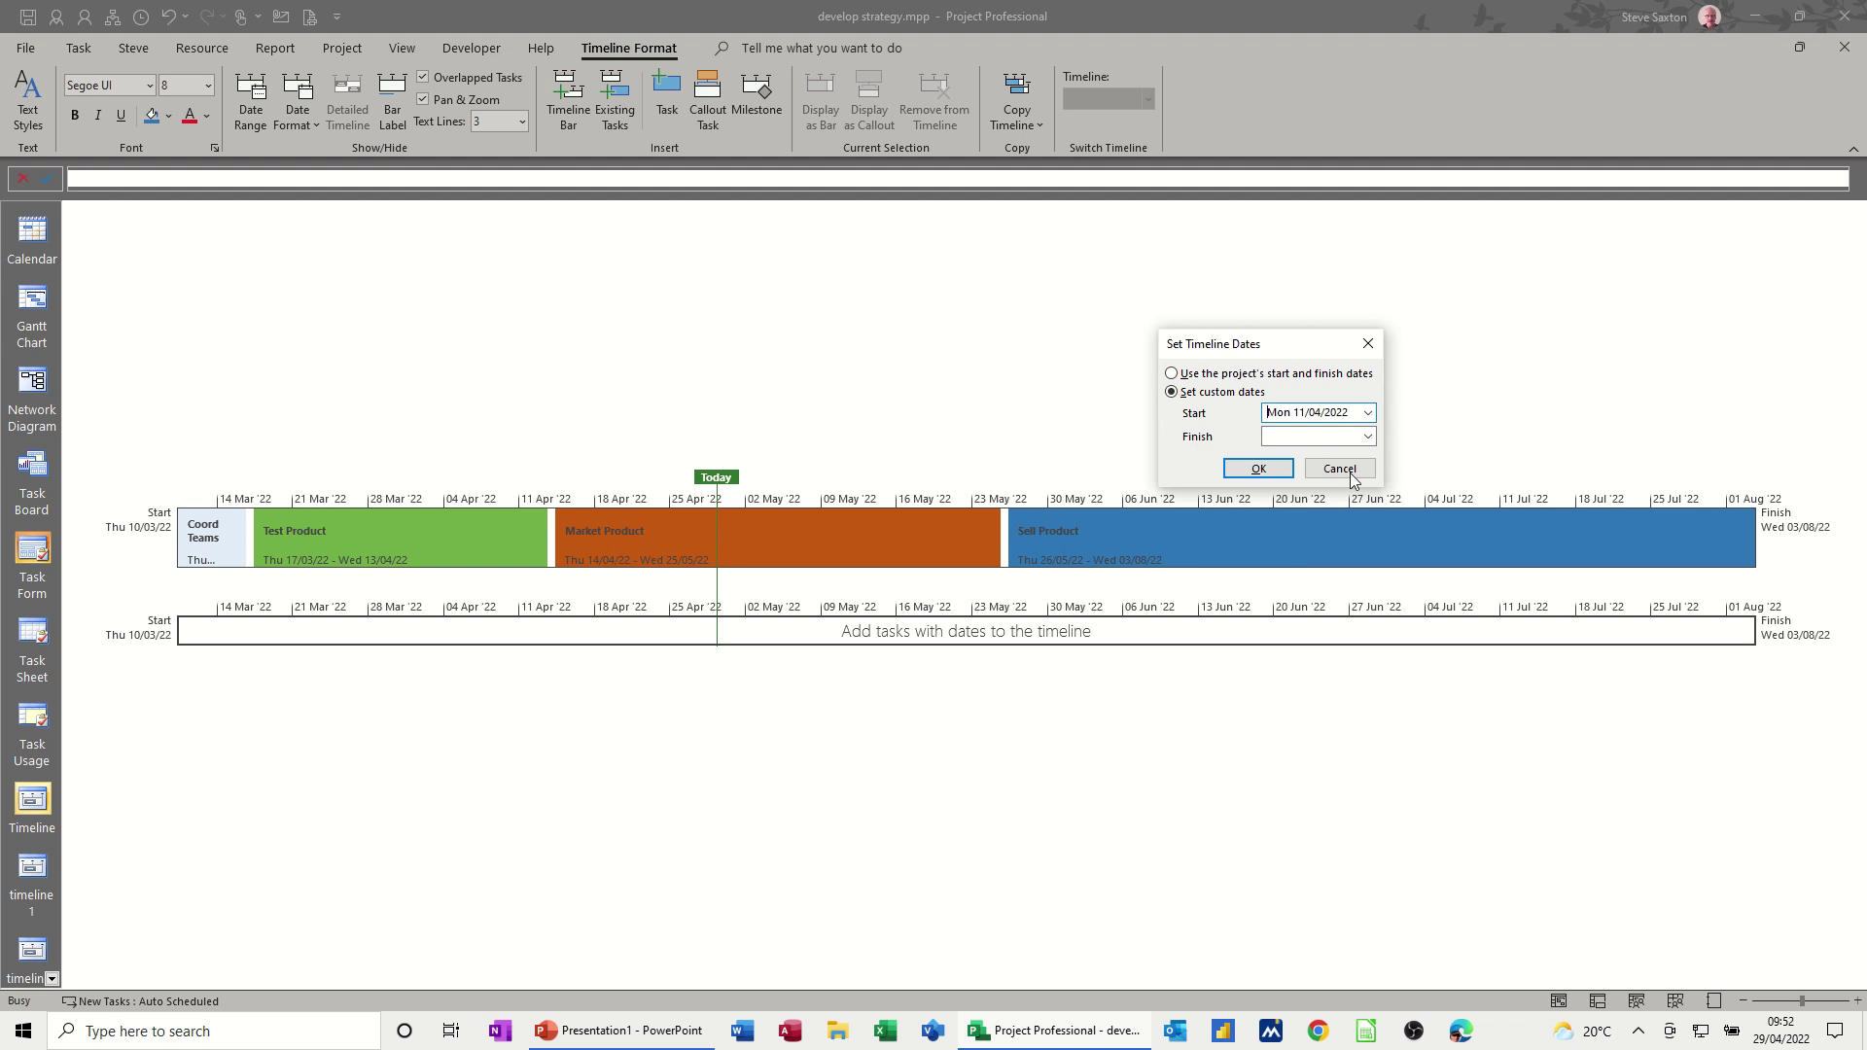
pyautogui.click(1367, 437)
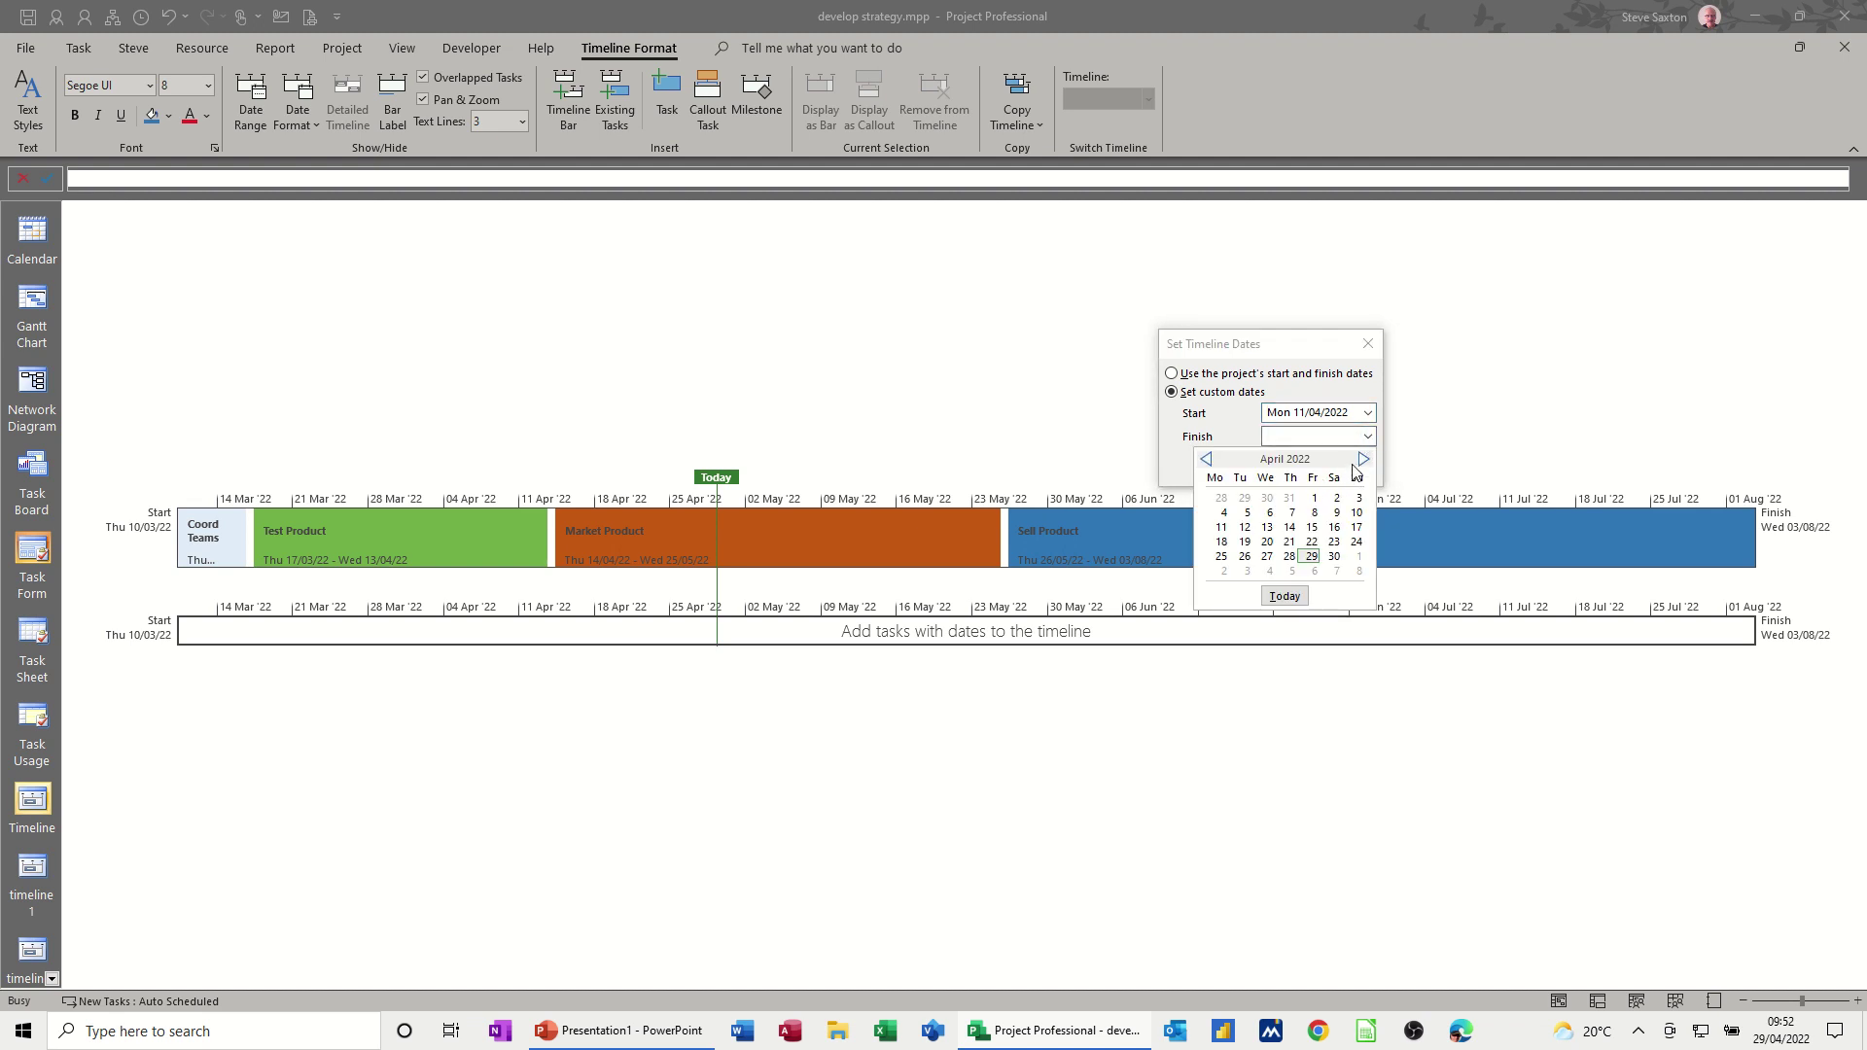
pyautogui.click(1362, 459)
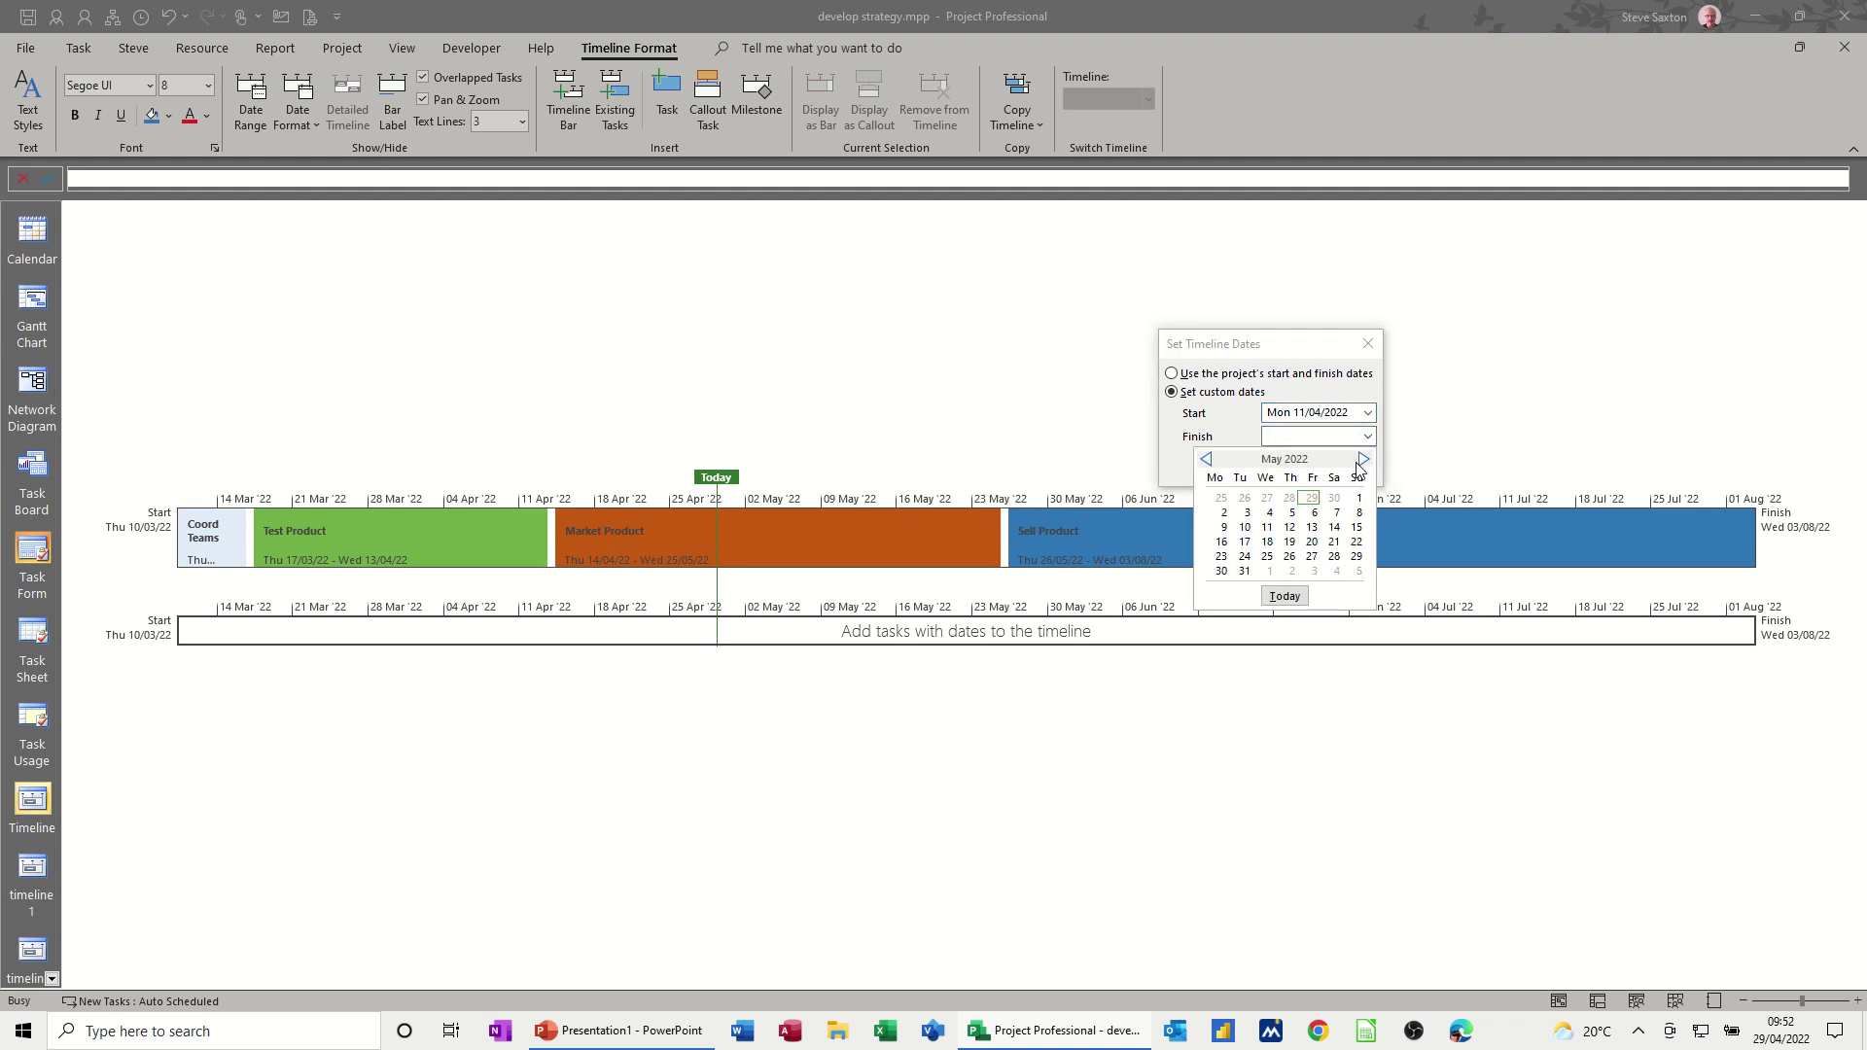
pyautogui.click(1221, 571)
pyautogui.click(1258, 469)
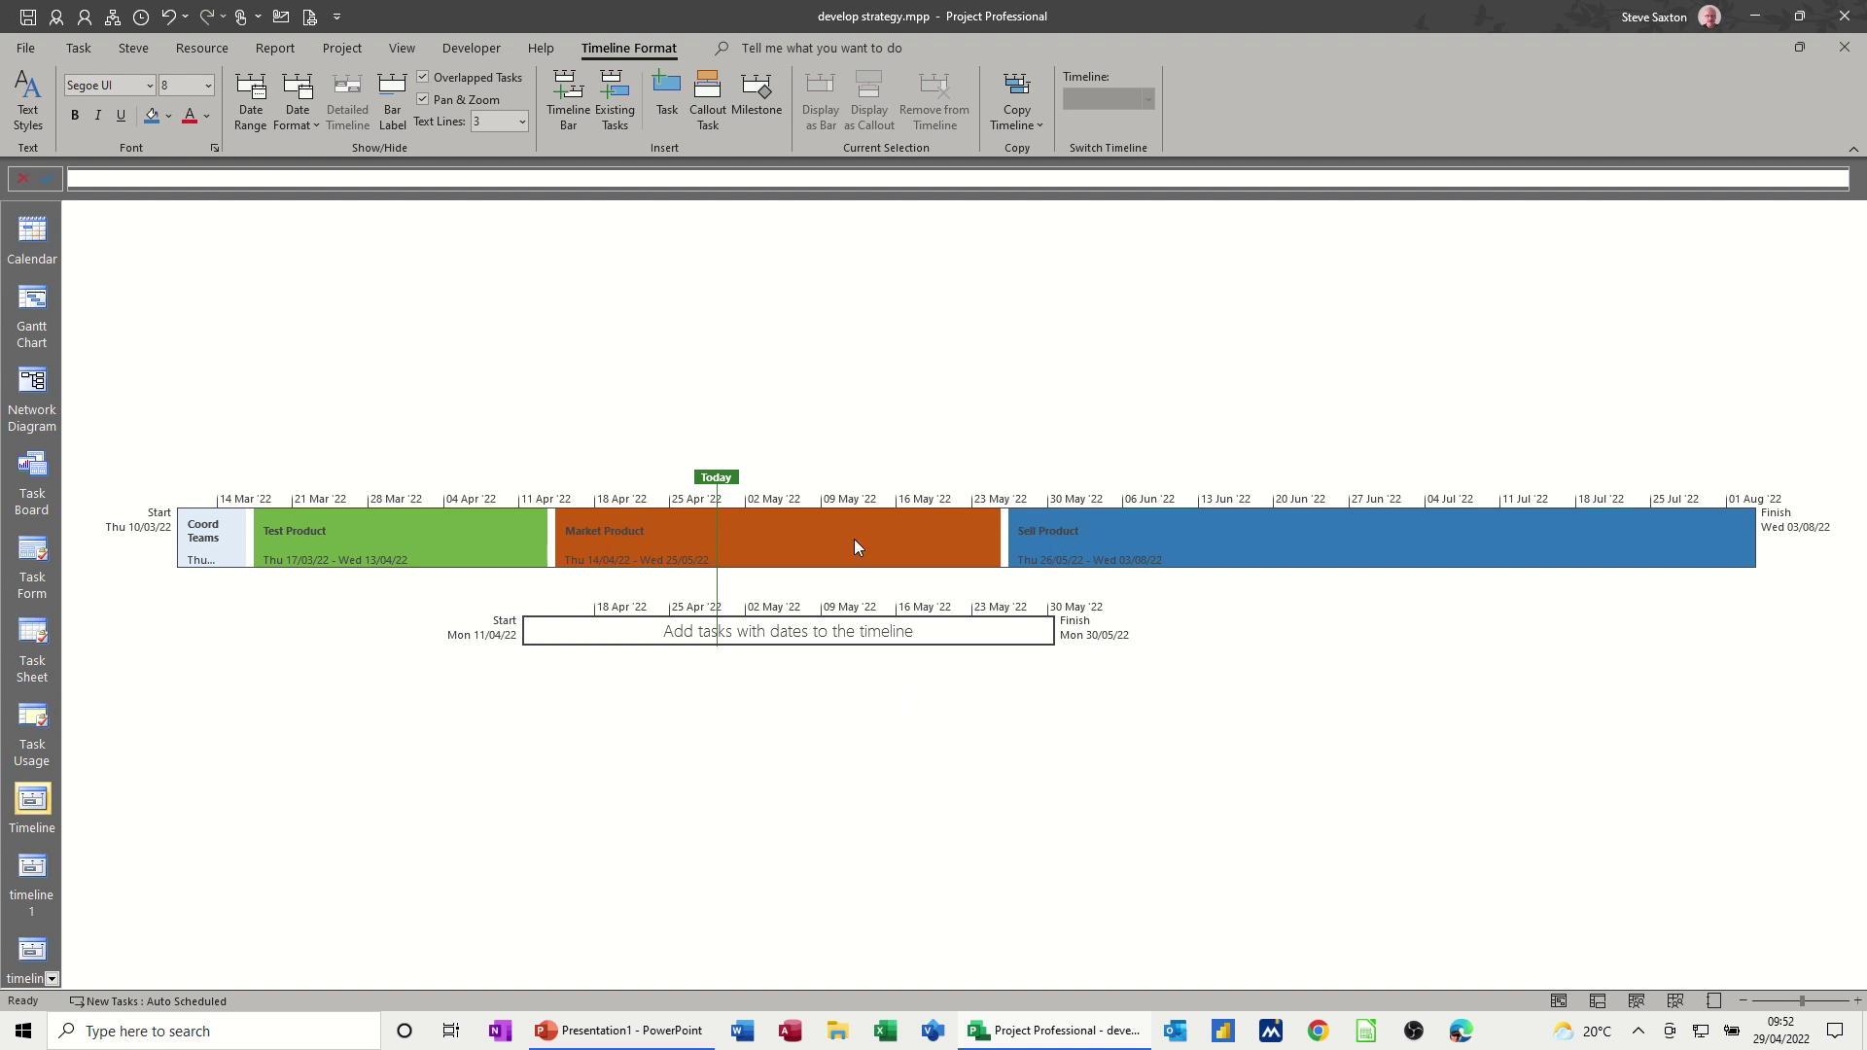
# Move Market Product onto the second timeline and display it as an orange bar.
pyautogui.moveTo(824, 539); pyautogui.dragTo(846, 614)
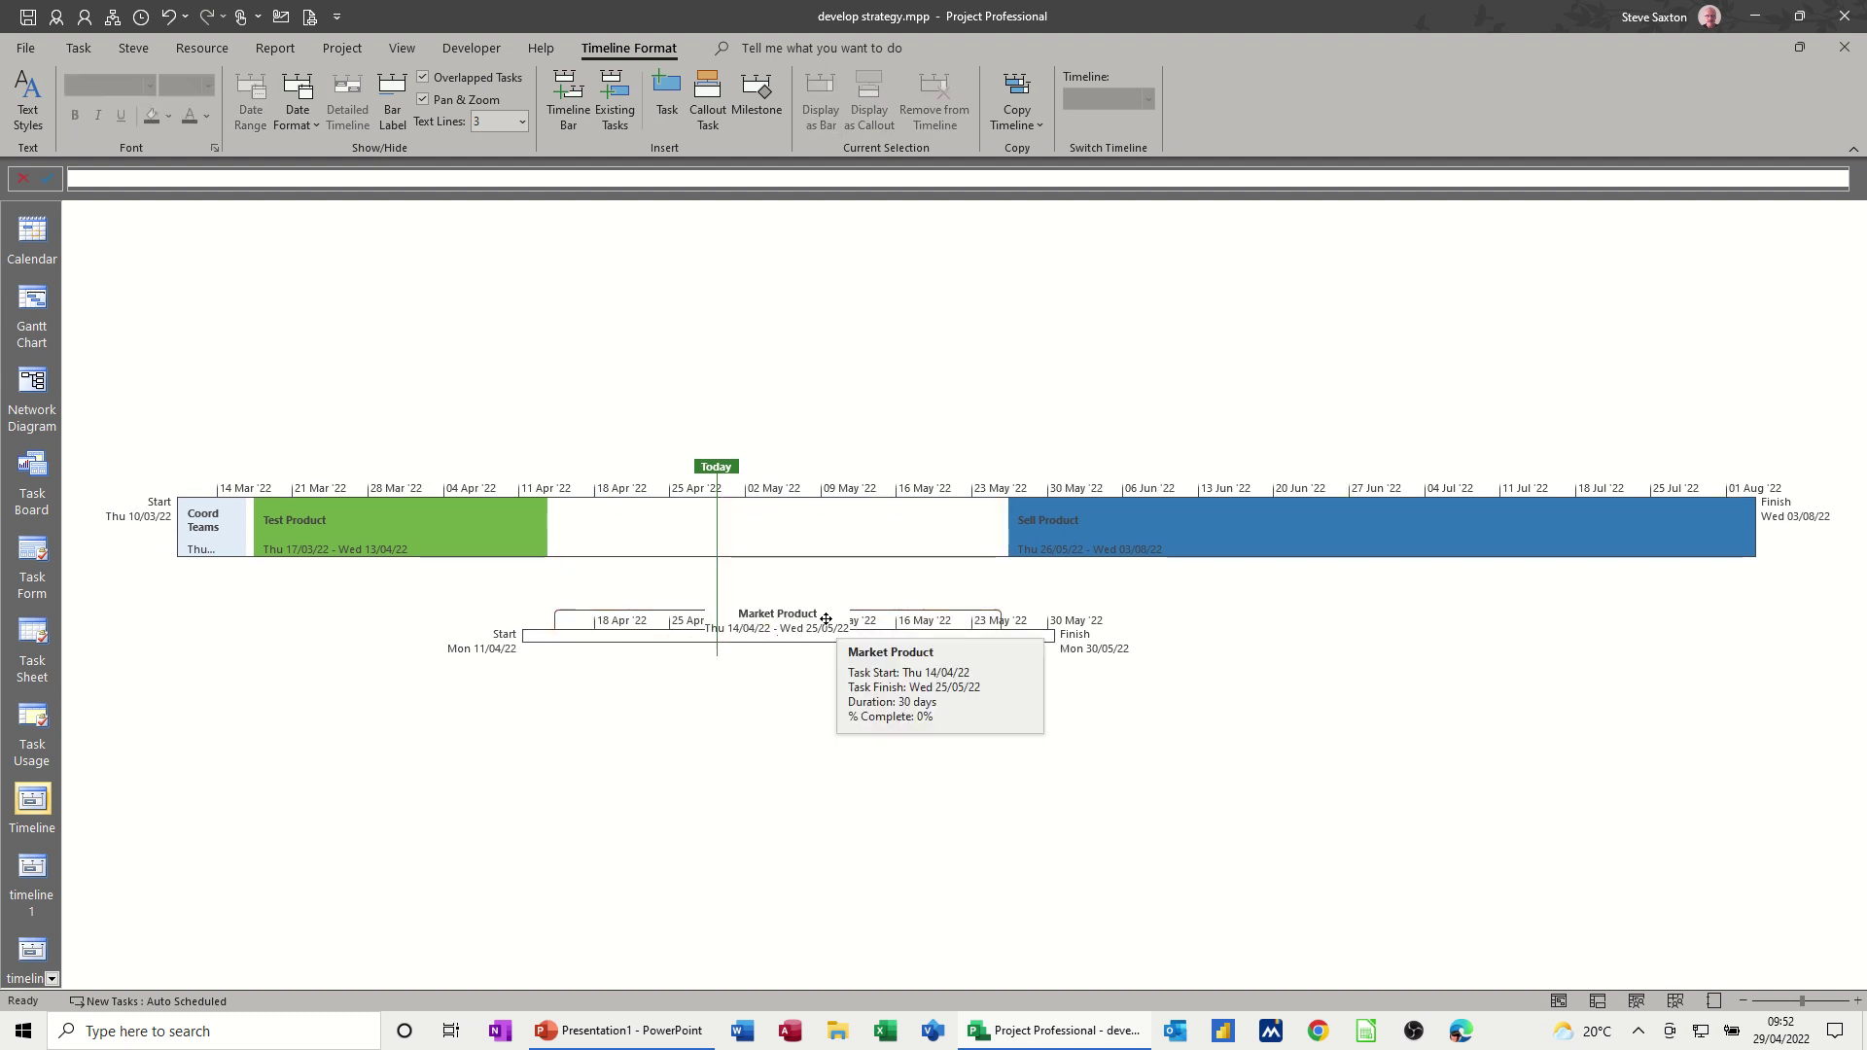
pyautogui.click(833, 629)
pyautogui.moveTo(832, 630); pyautogui.dragTo(834, 624)
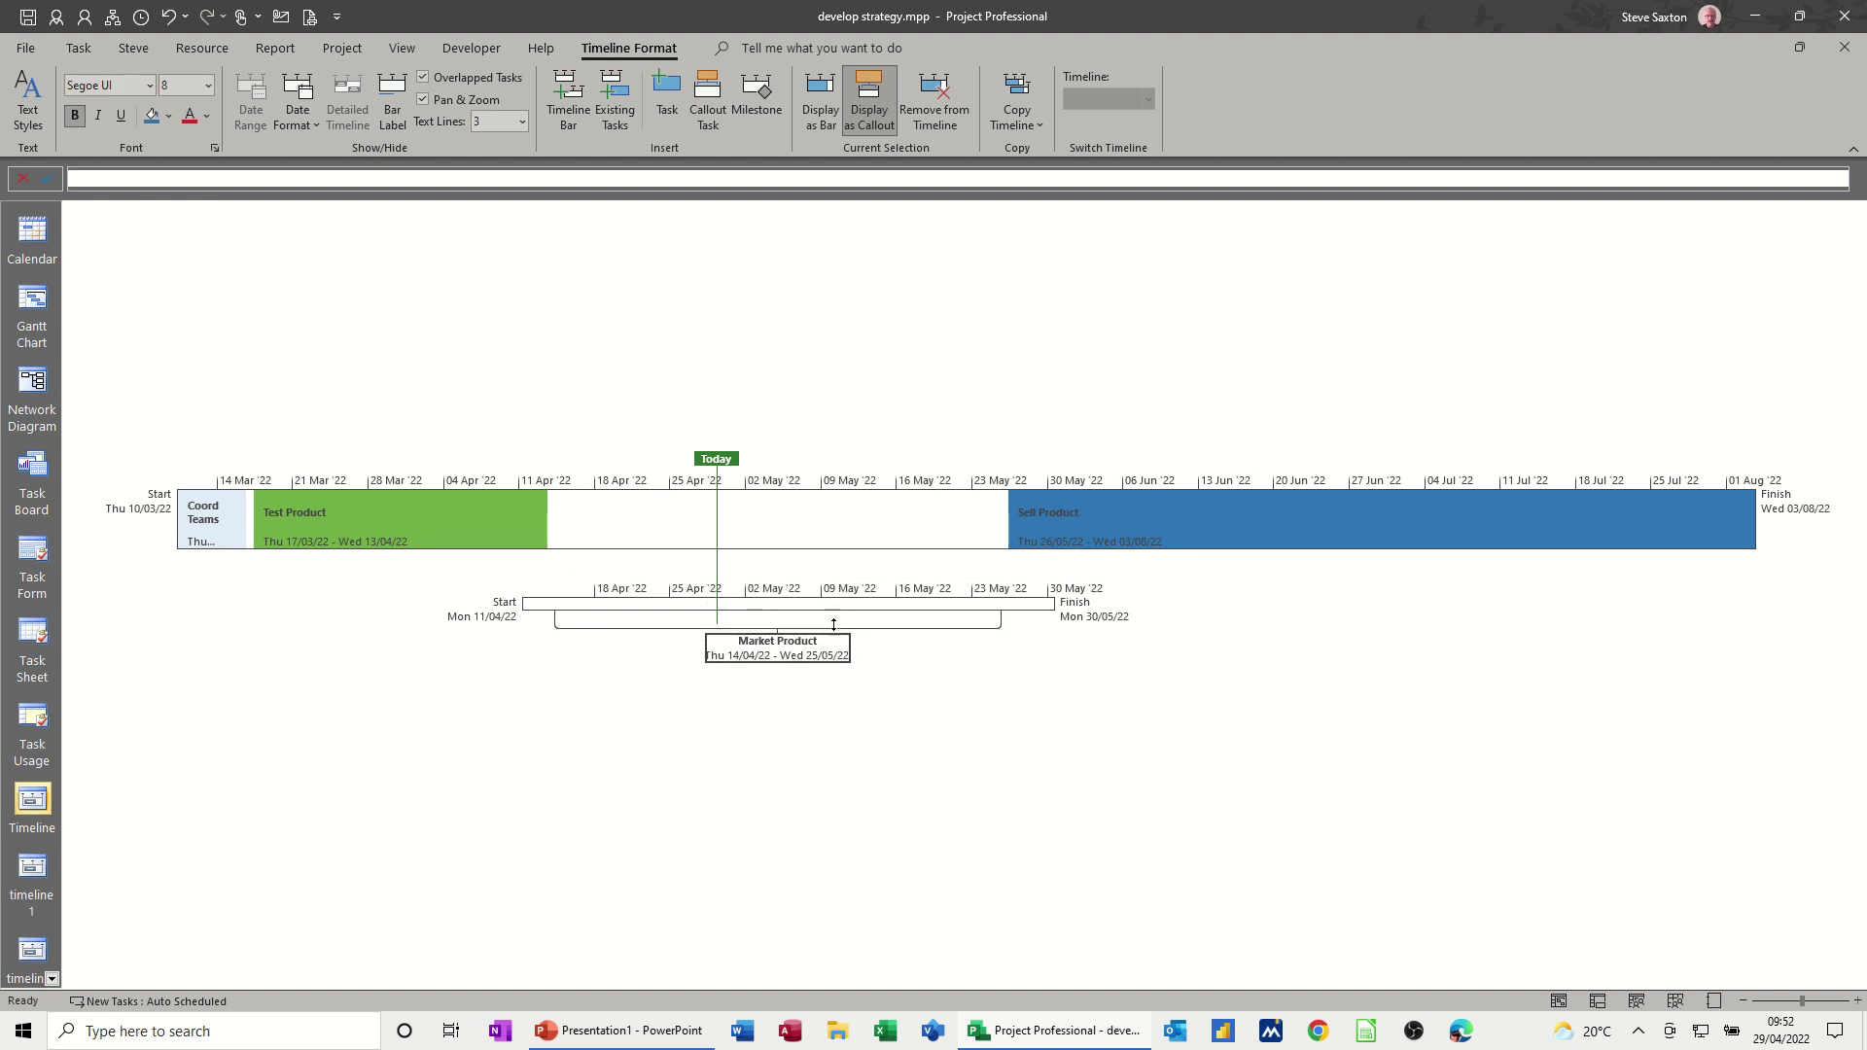
pyautogui.click(874, 110)
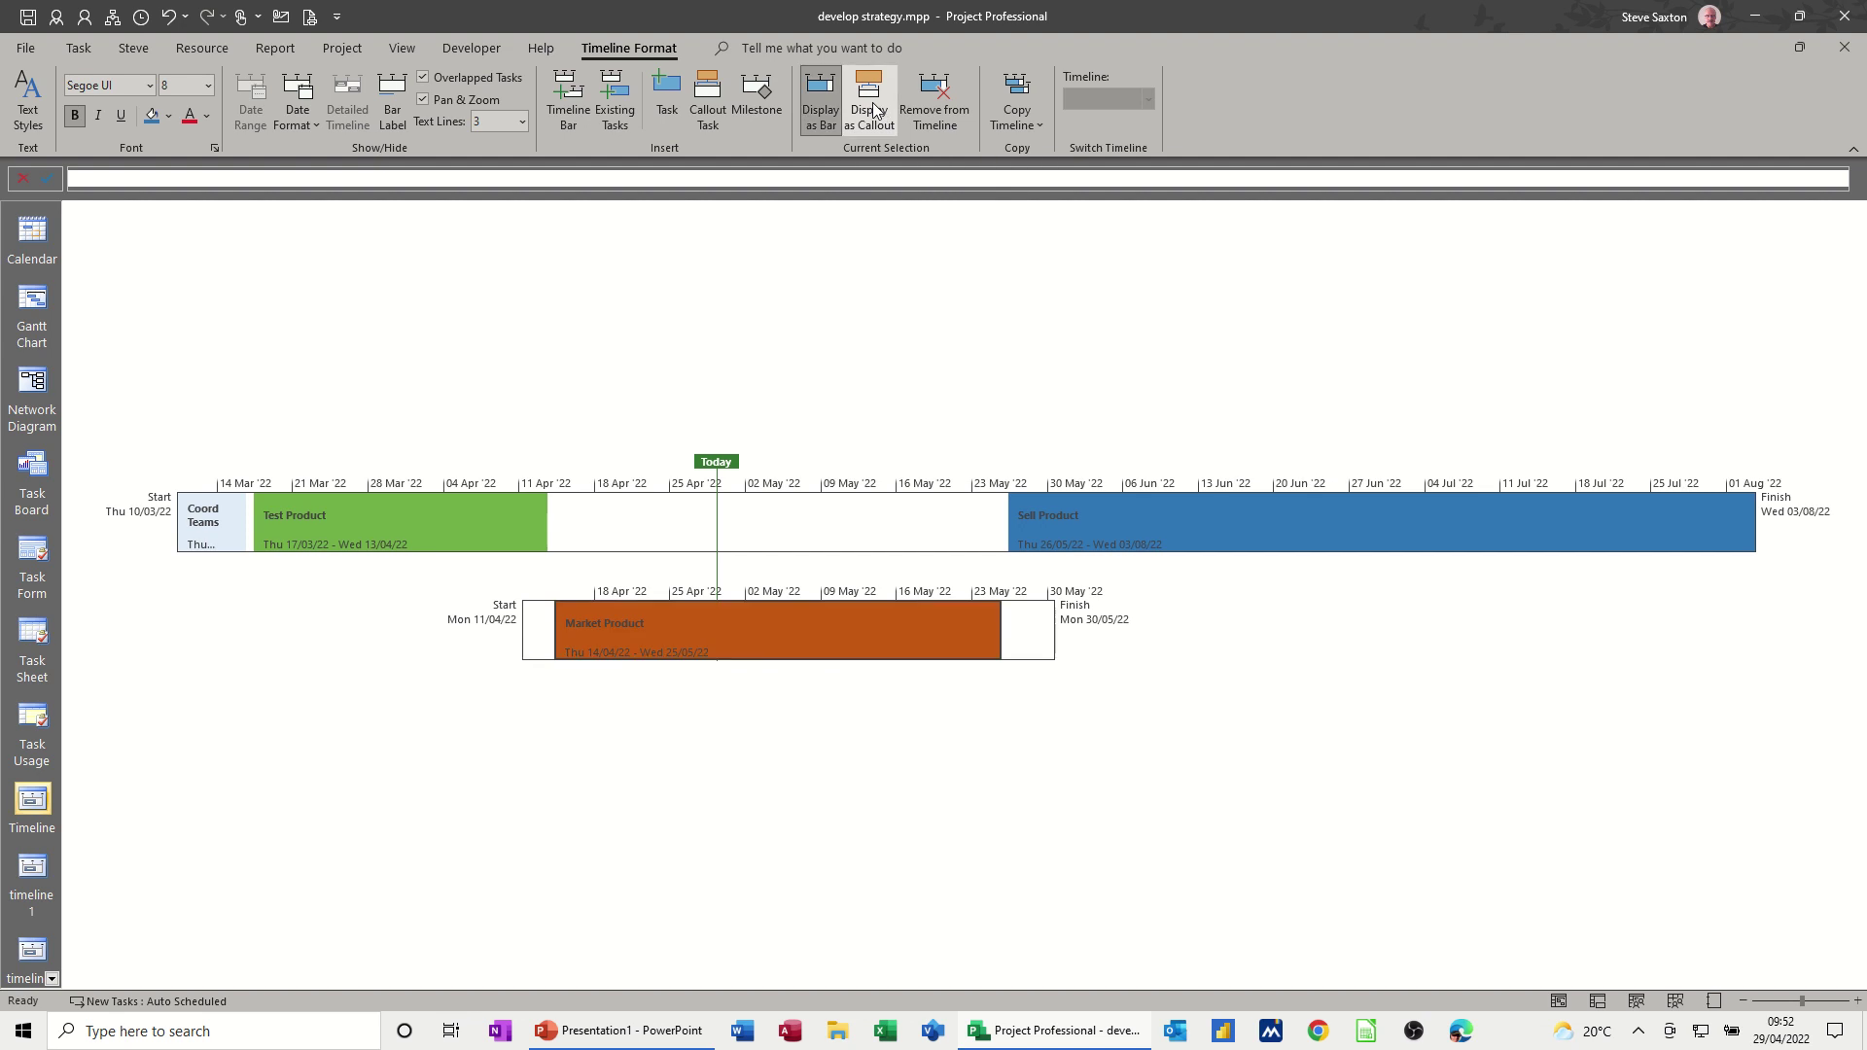
pyautogui.click(874, 110)
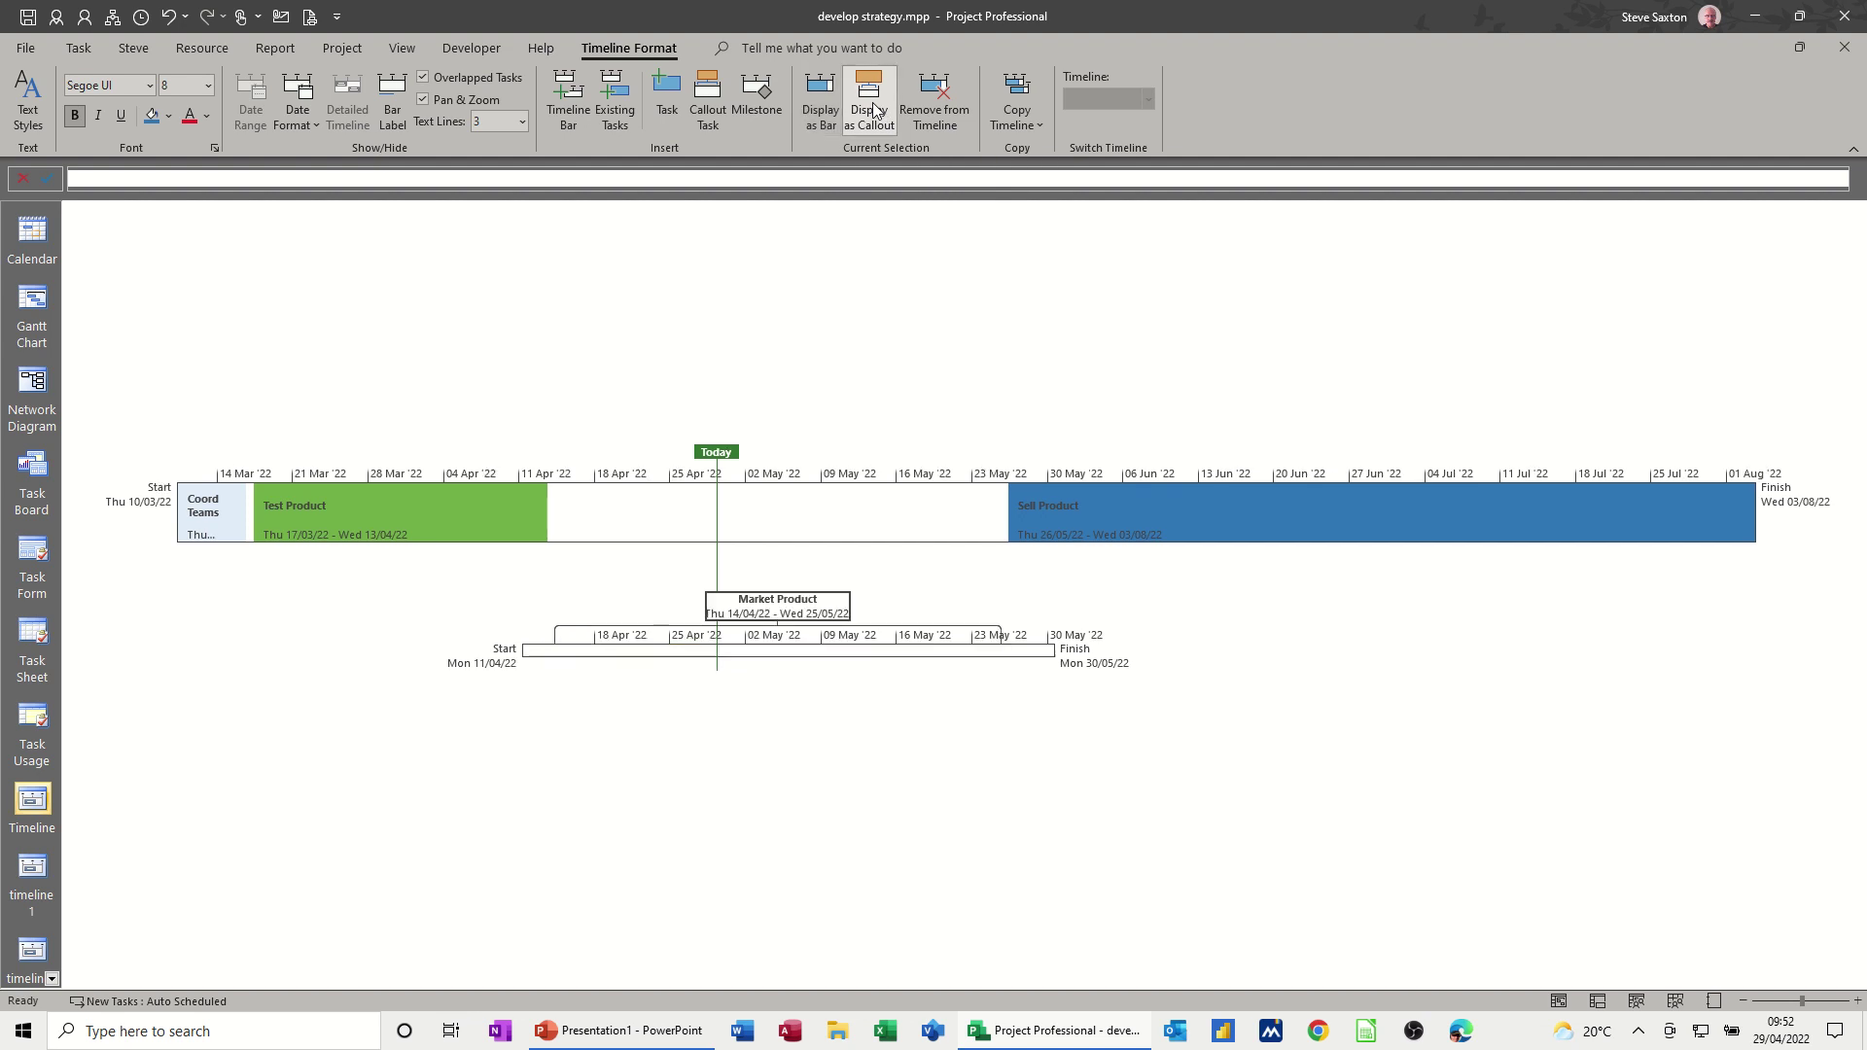
pyautogui.click(875, 110)
pyautogui.click(822, 107)
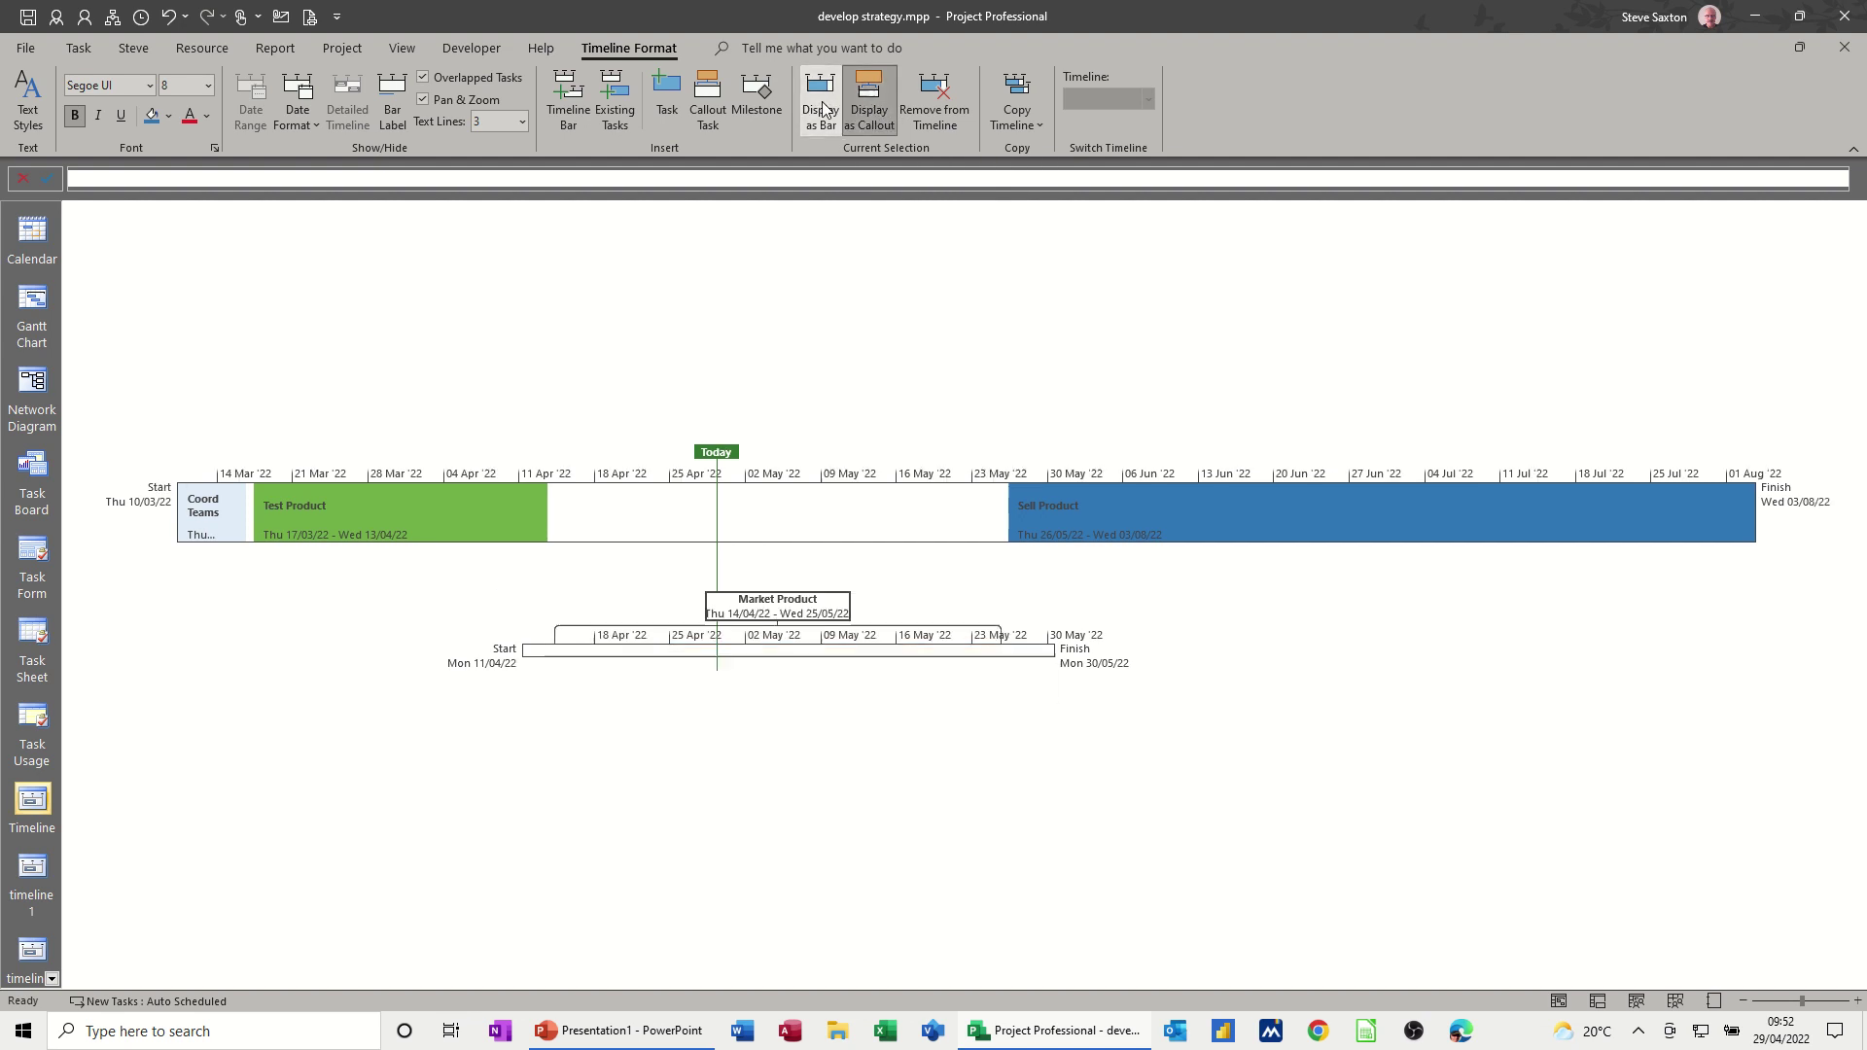
pyautogui.click(823, 106)
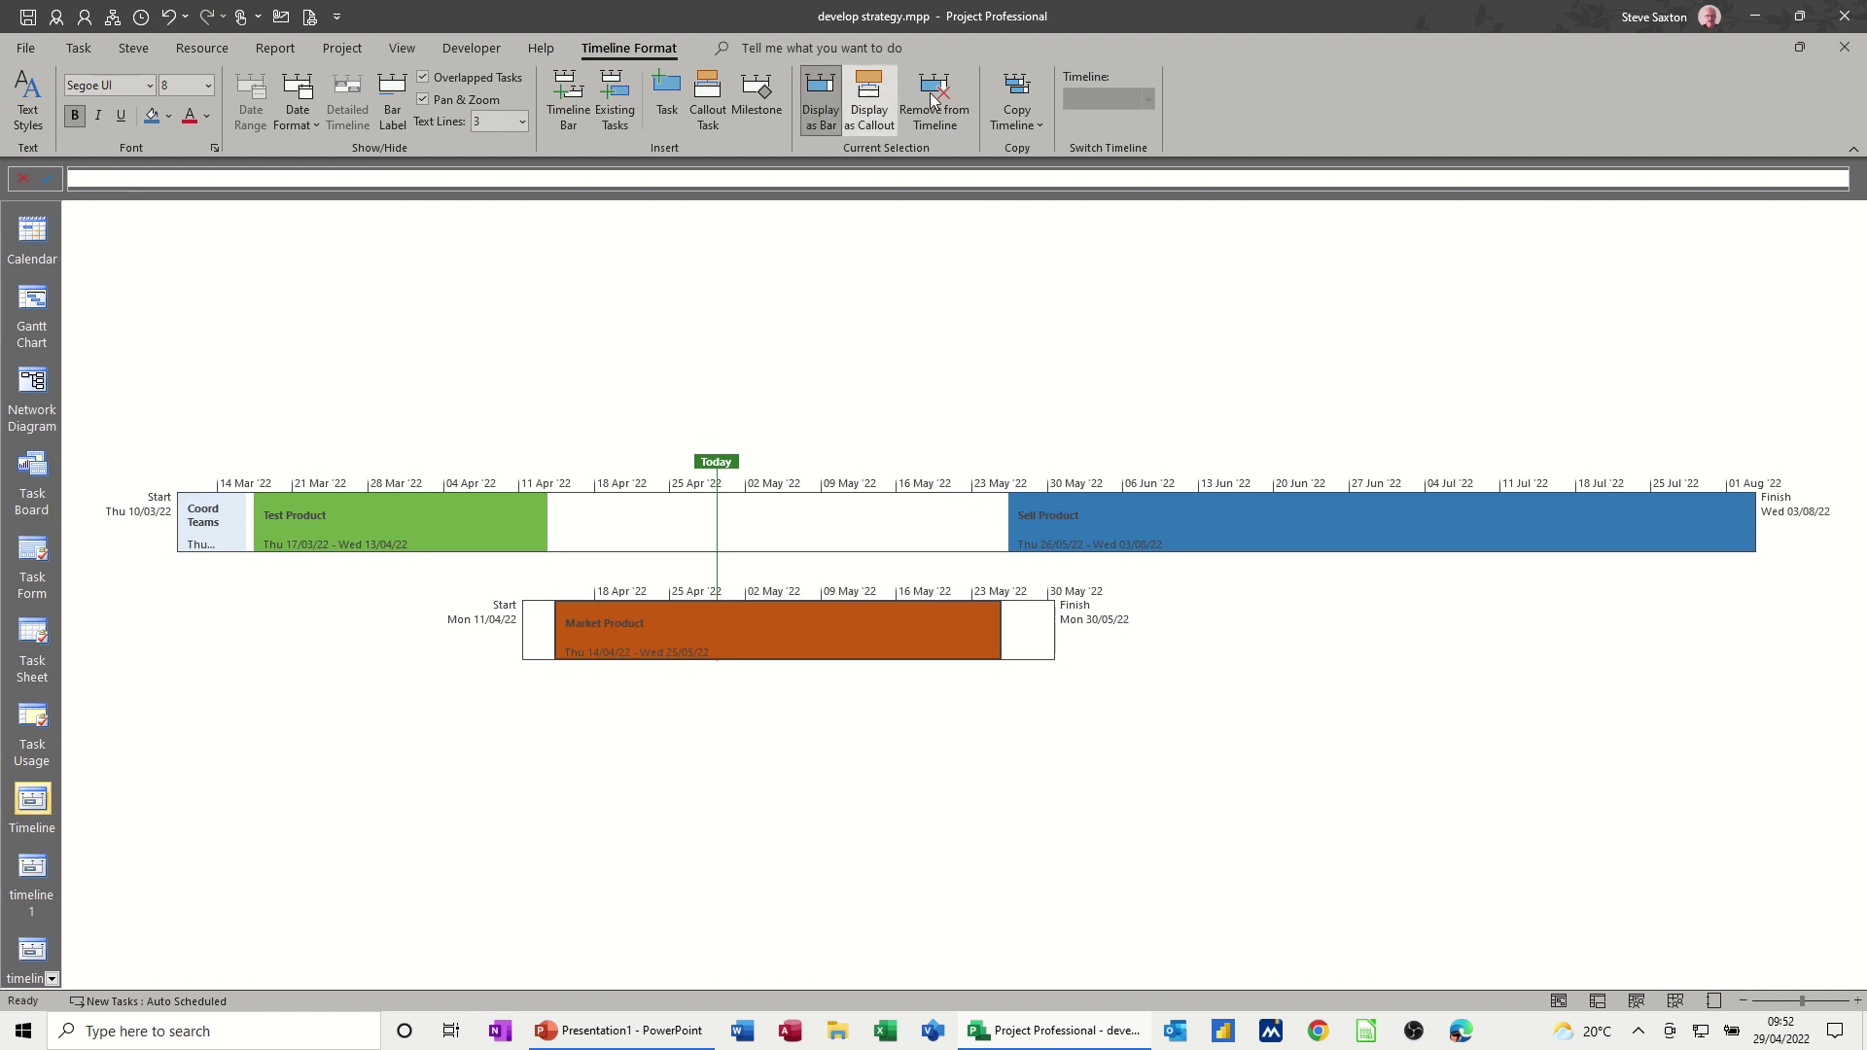
# Select the Sell Product bar on the first timeline.
pyautogui.moveTo(797, 627)
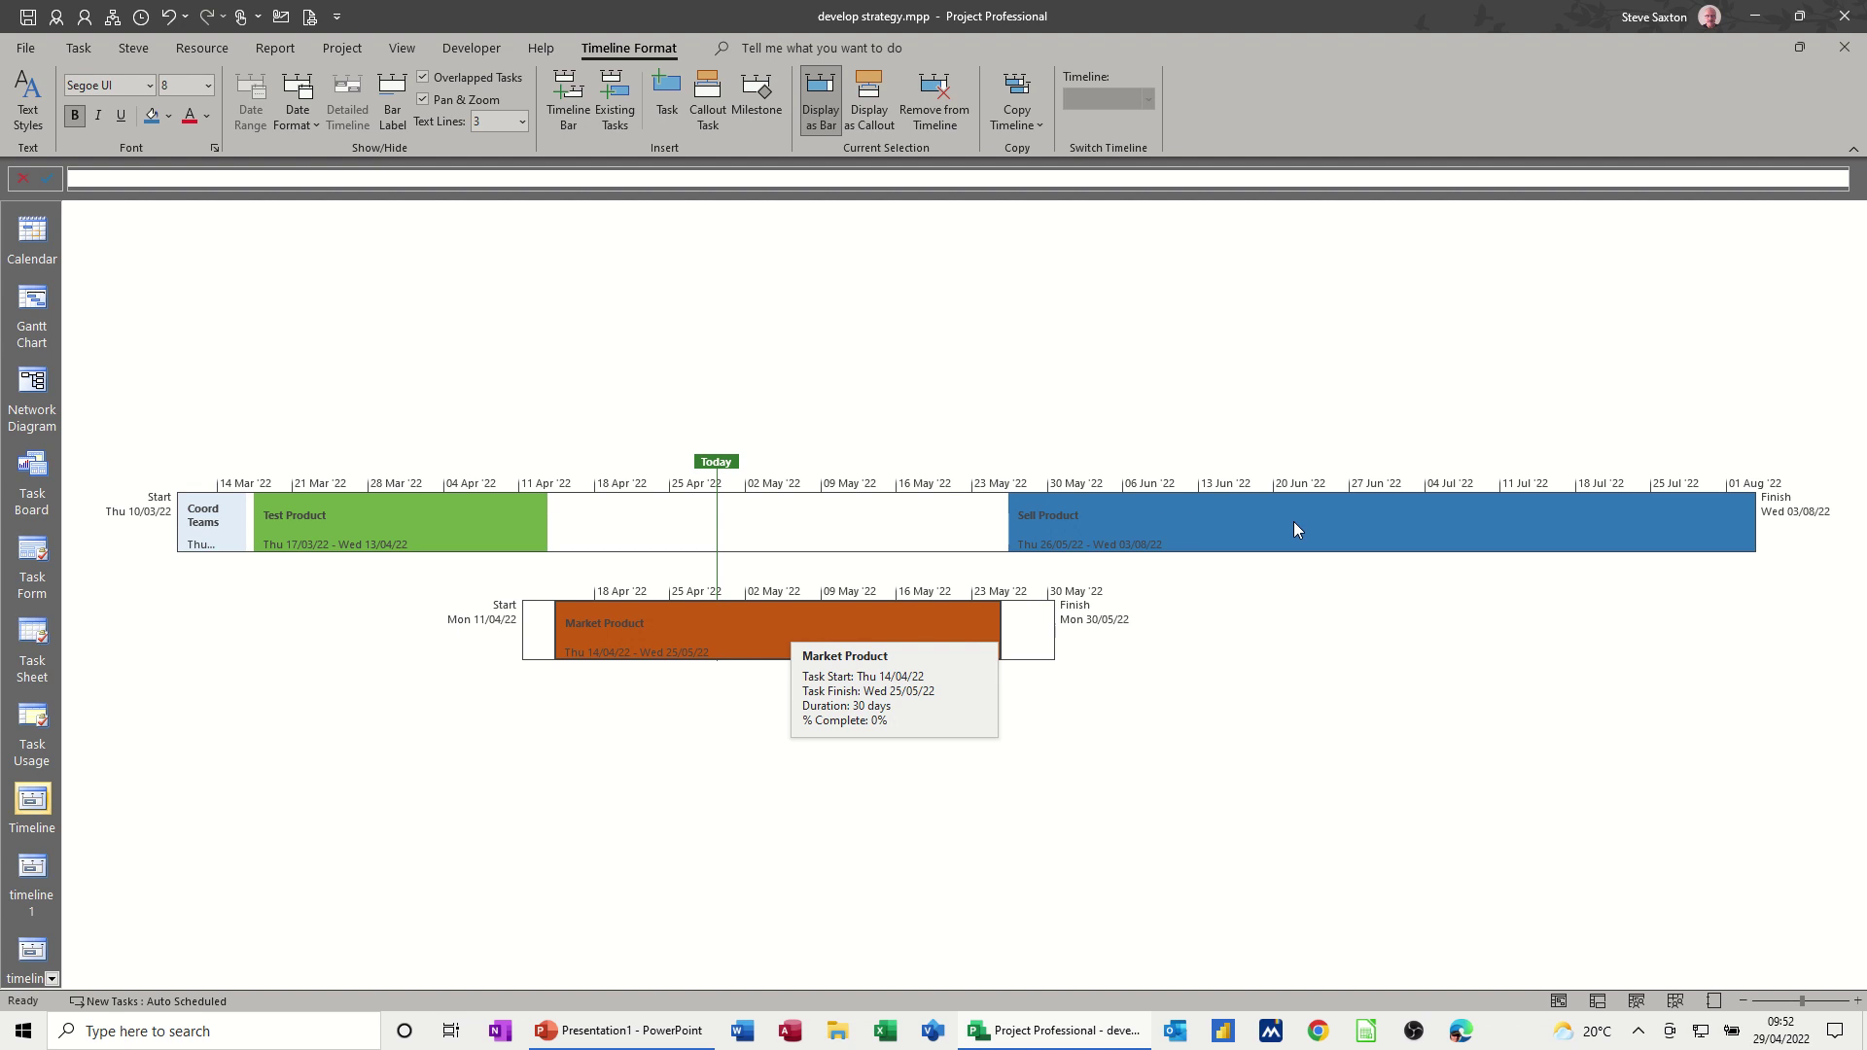
pyautogui.moveTo(1392, 550)
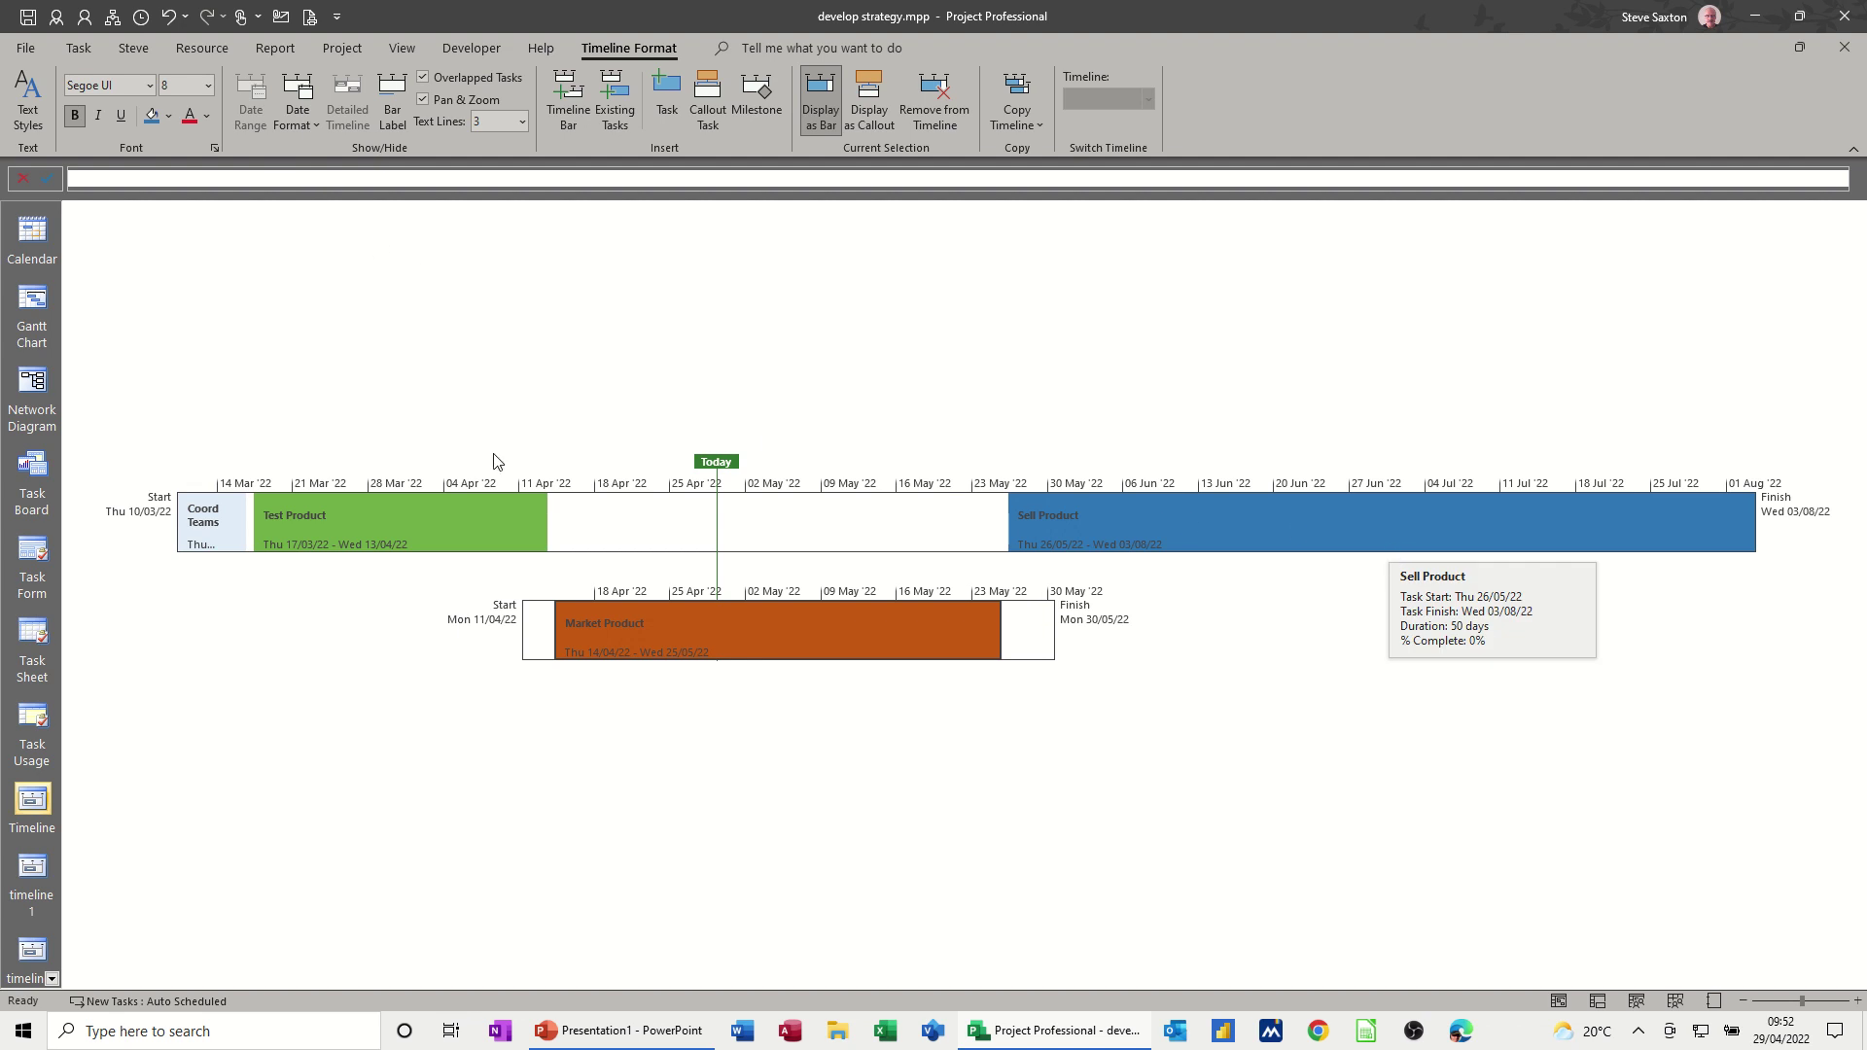
pyautogui.click(1031, 622)
pyautogui.click(1062, 546)
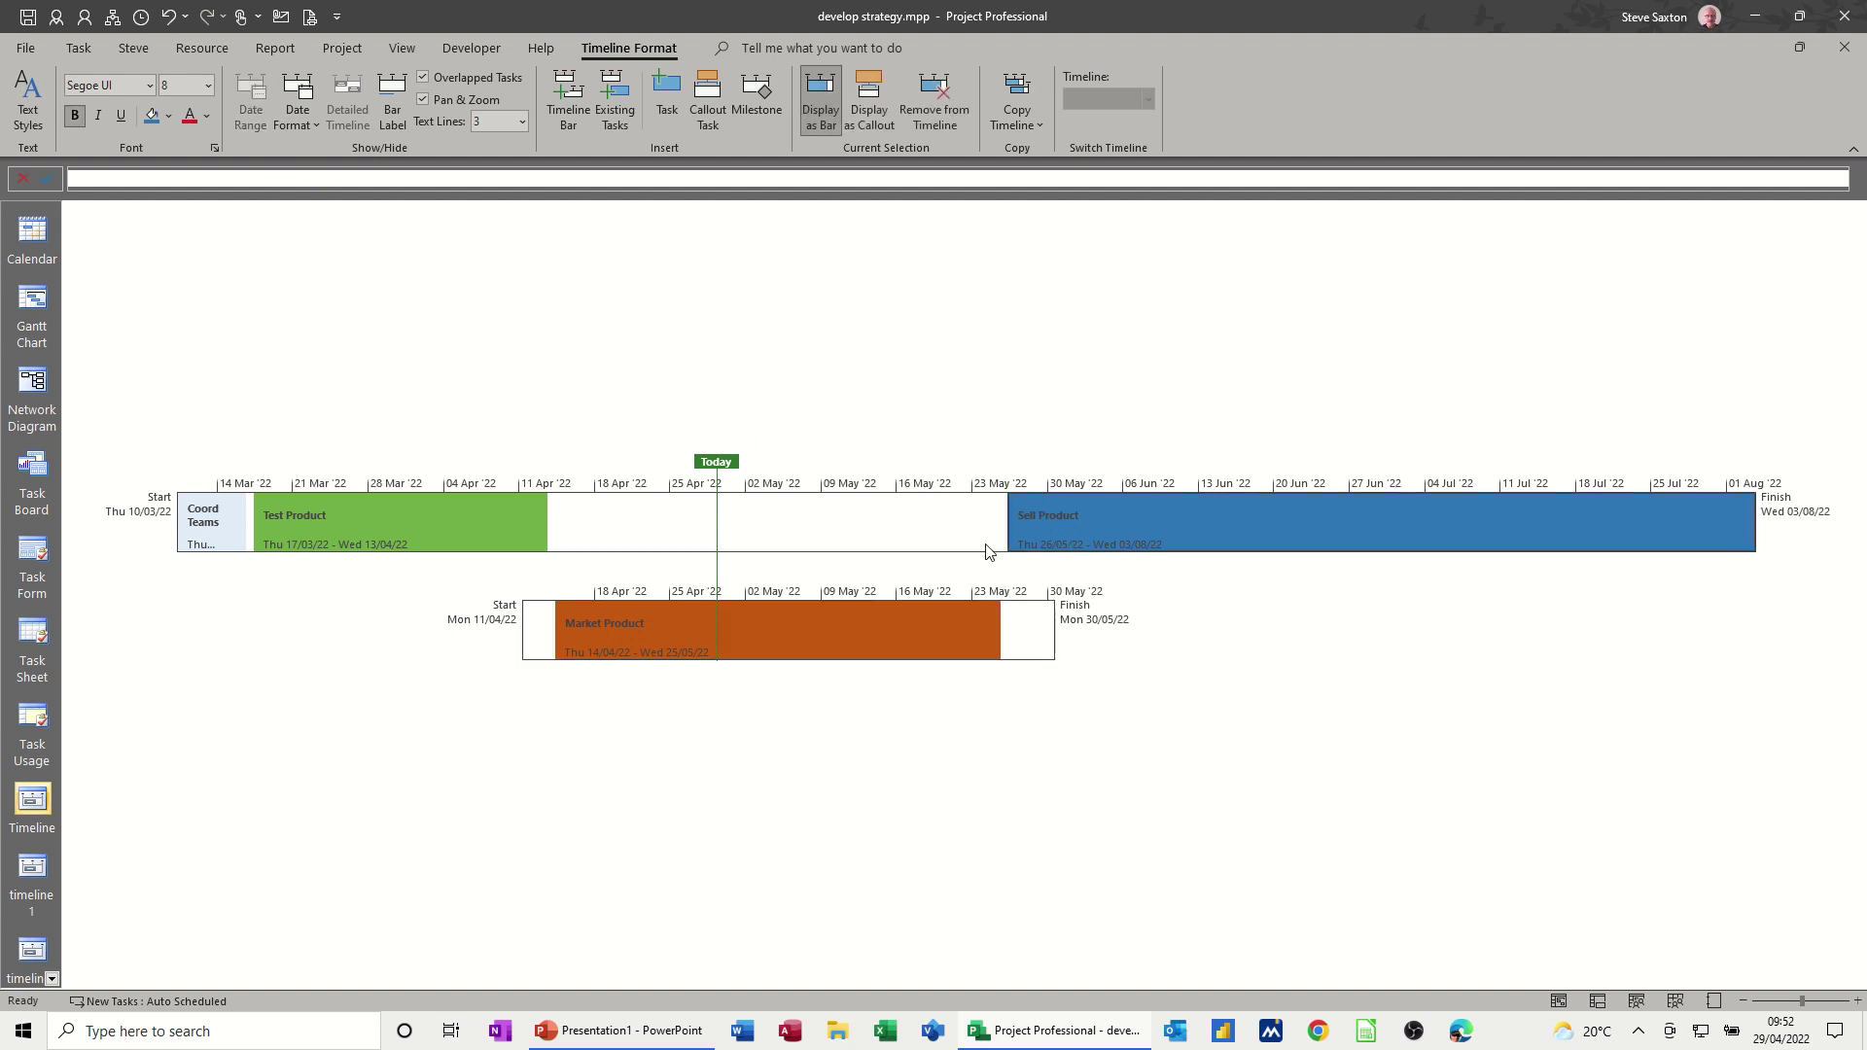
pyautogui.click(669, 535)
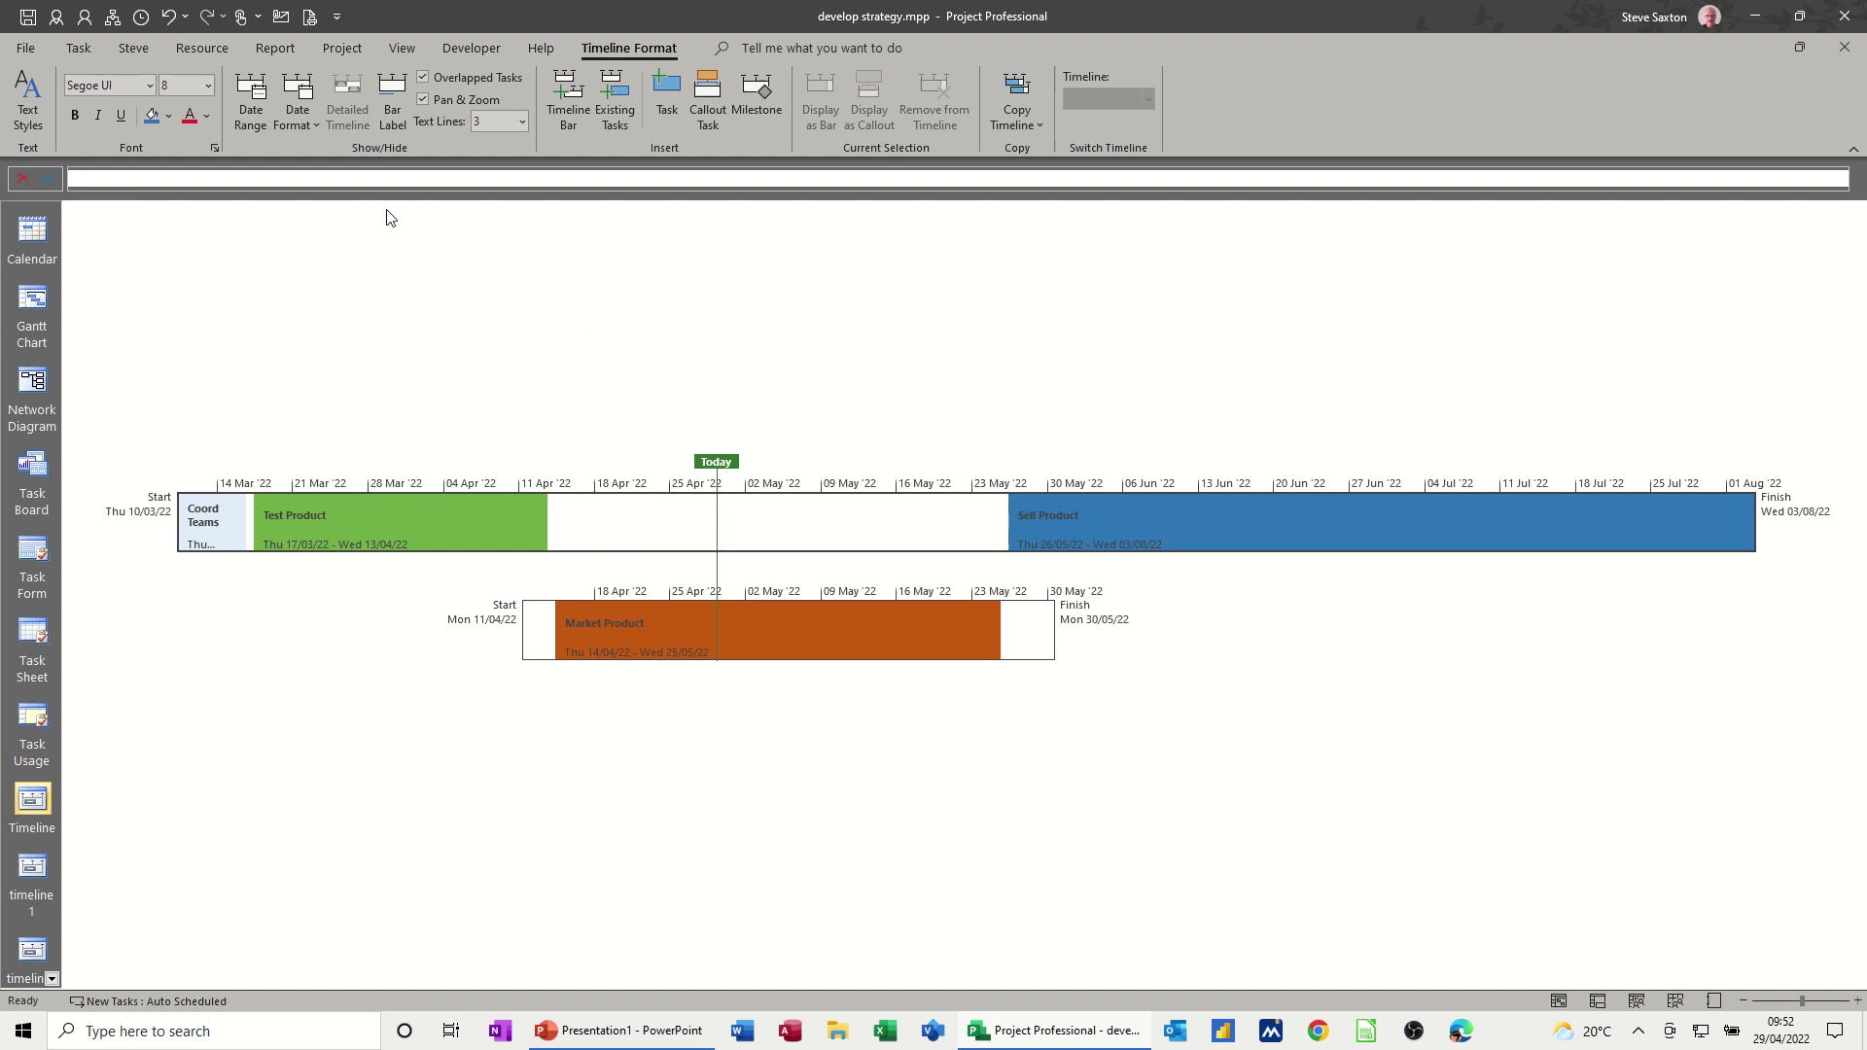
pyautogui.click(255, 100)
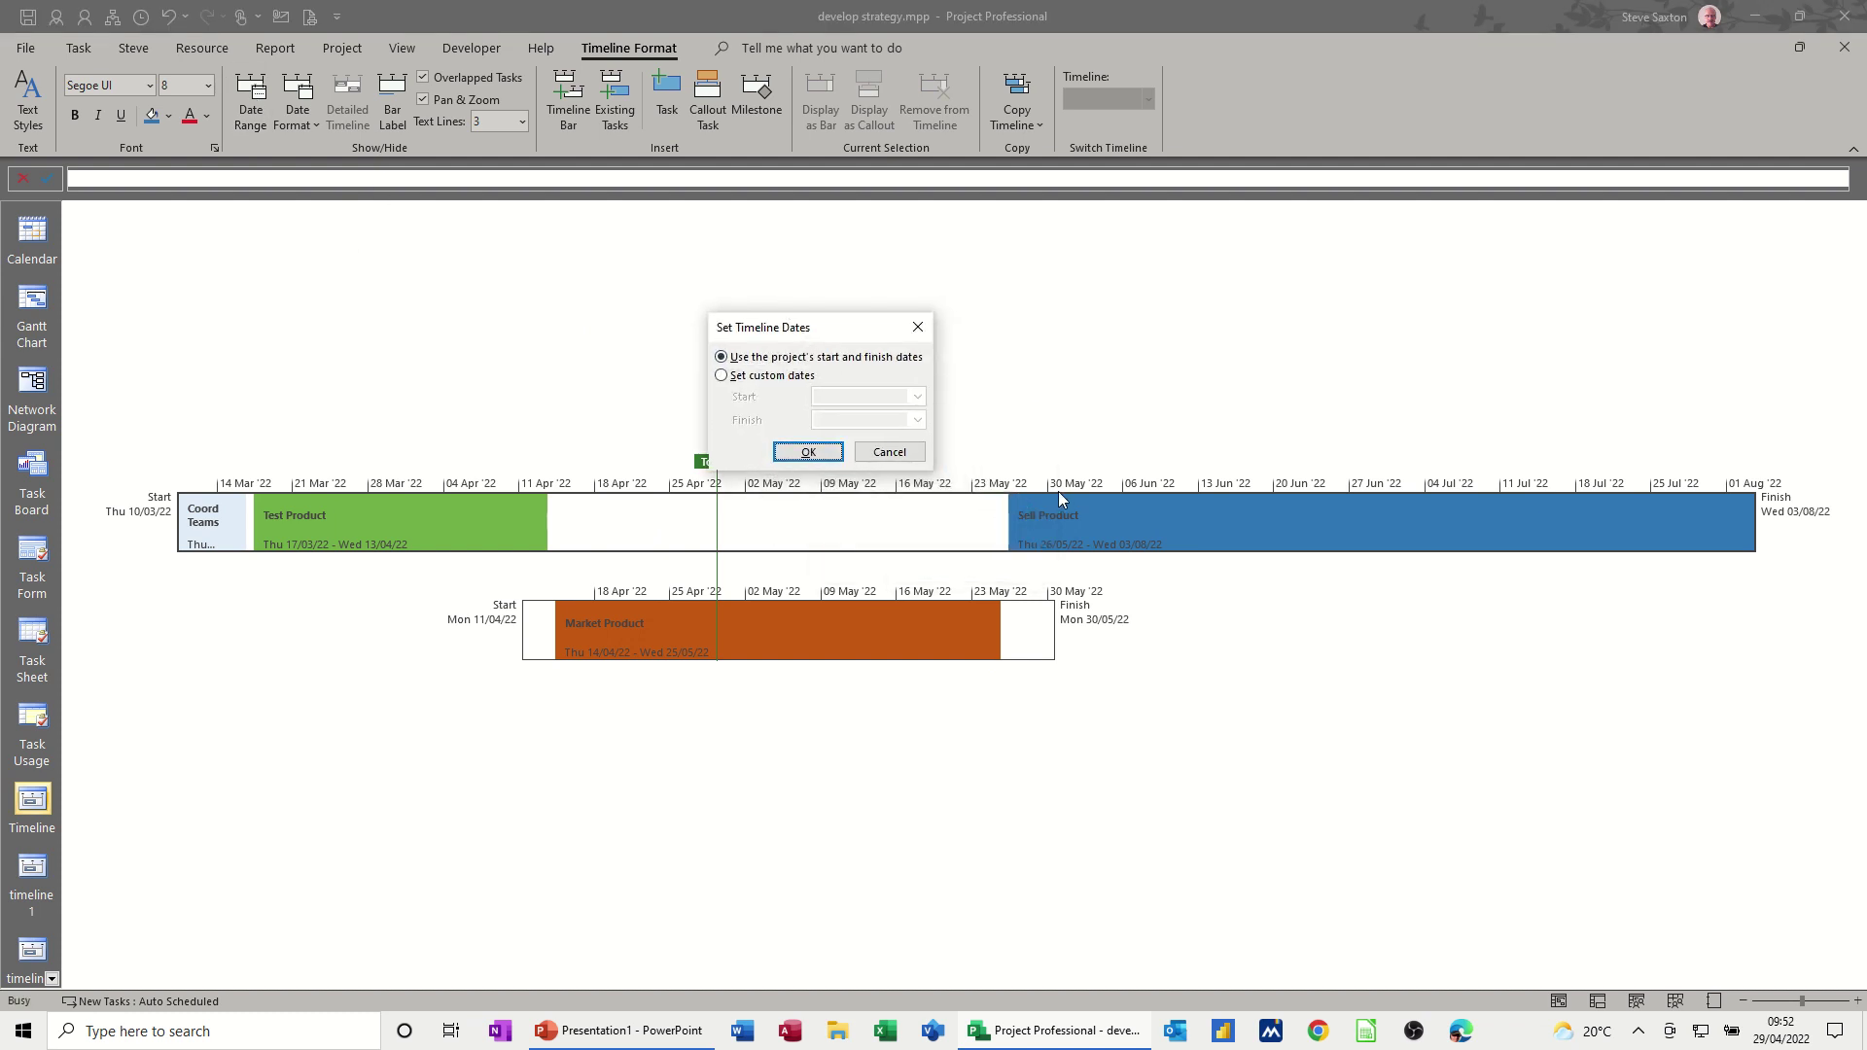
pyautogui.click(751, 379)
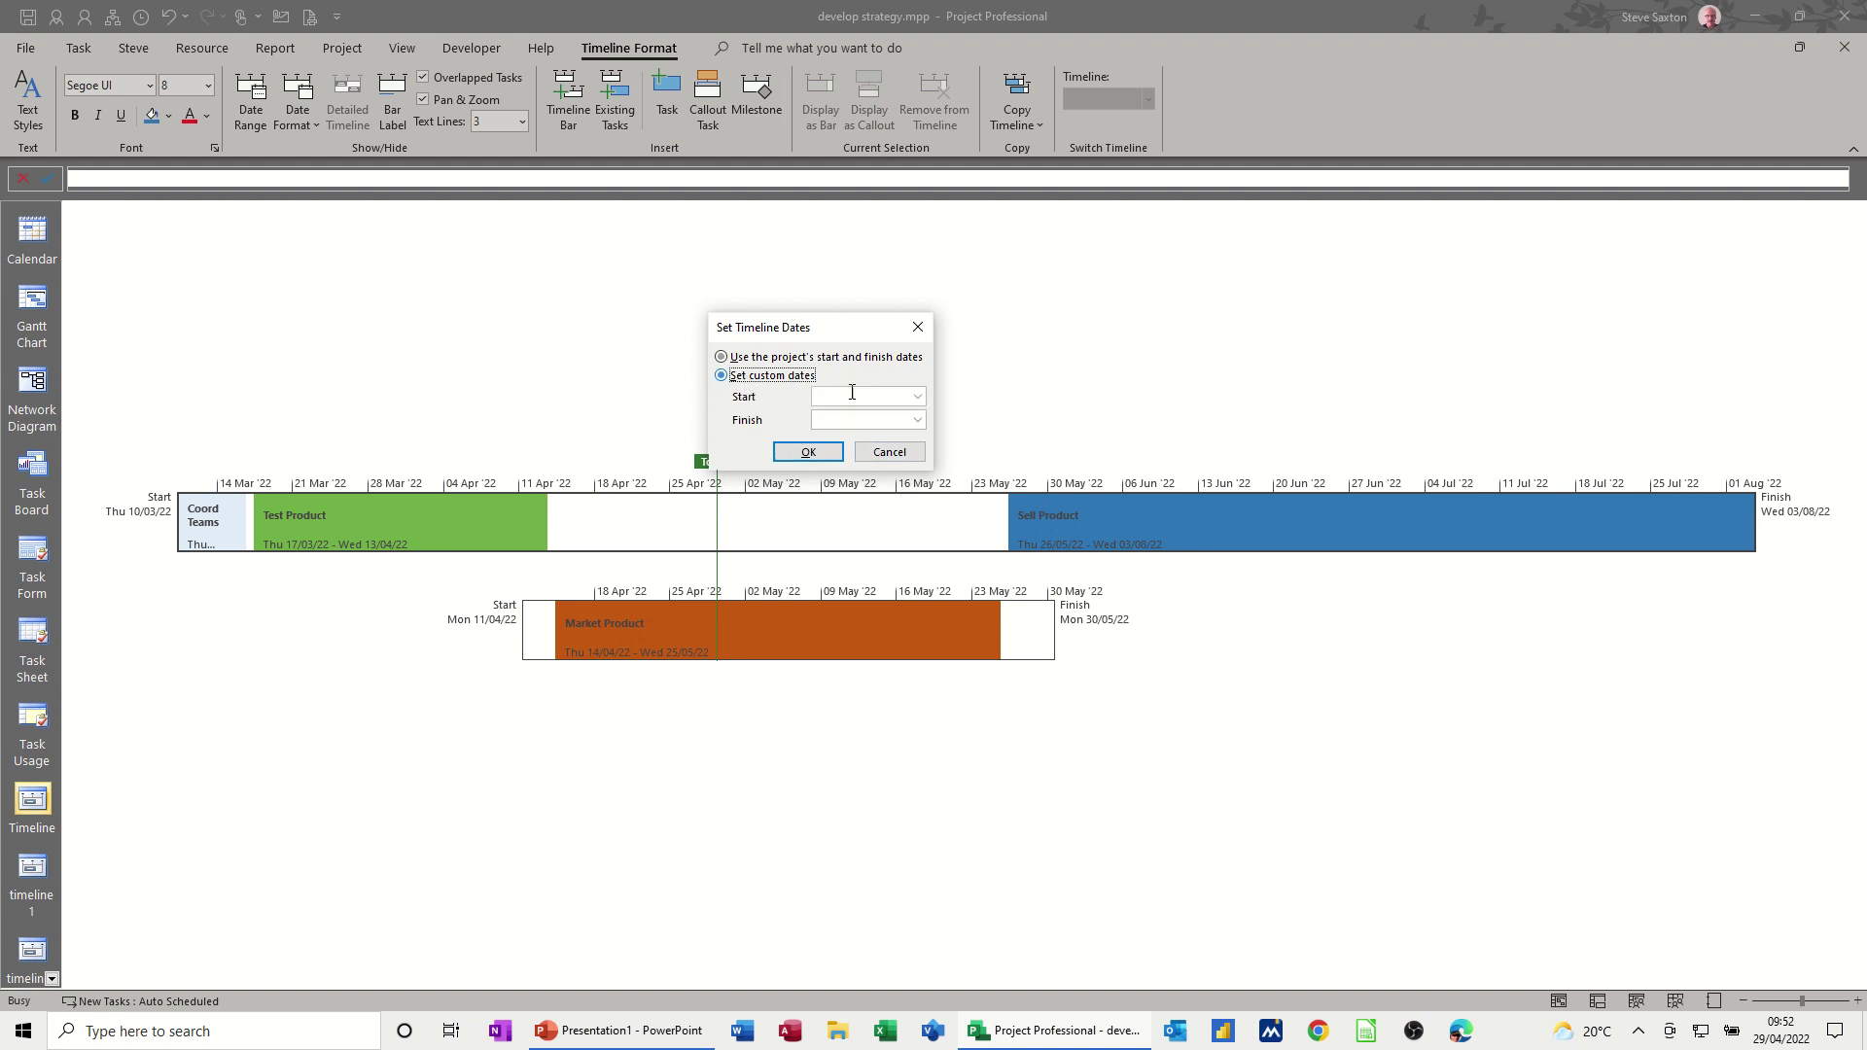
pyautogui.click(918, 398)
pyautogui.click(914, 422)
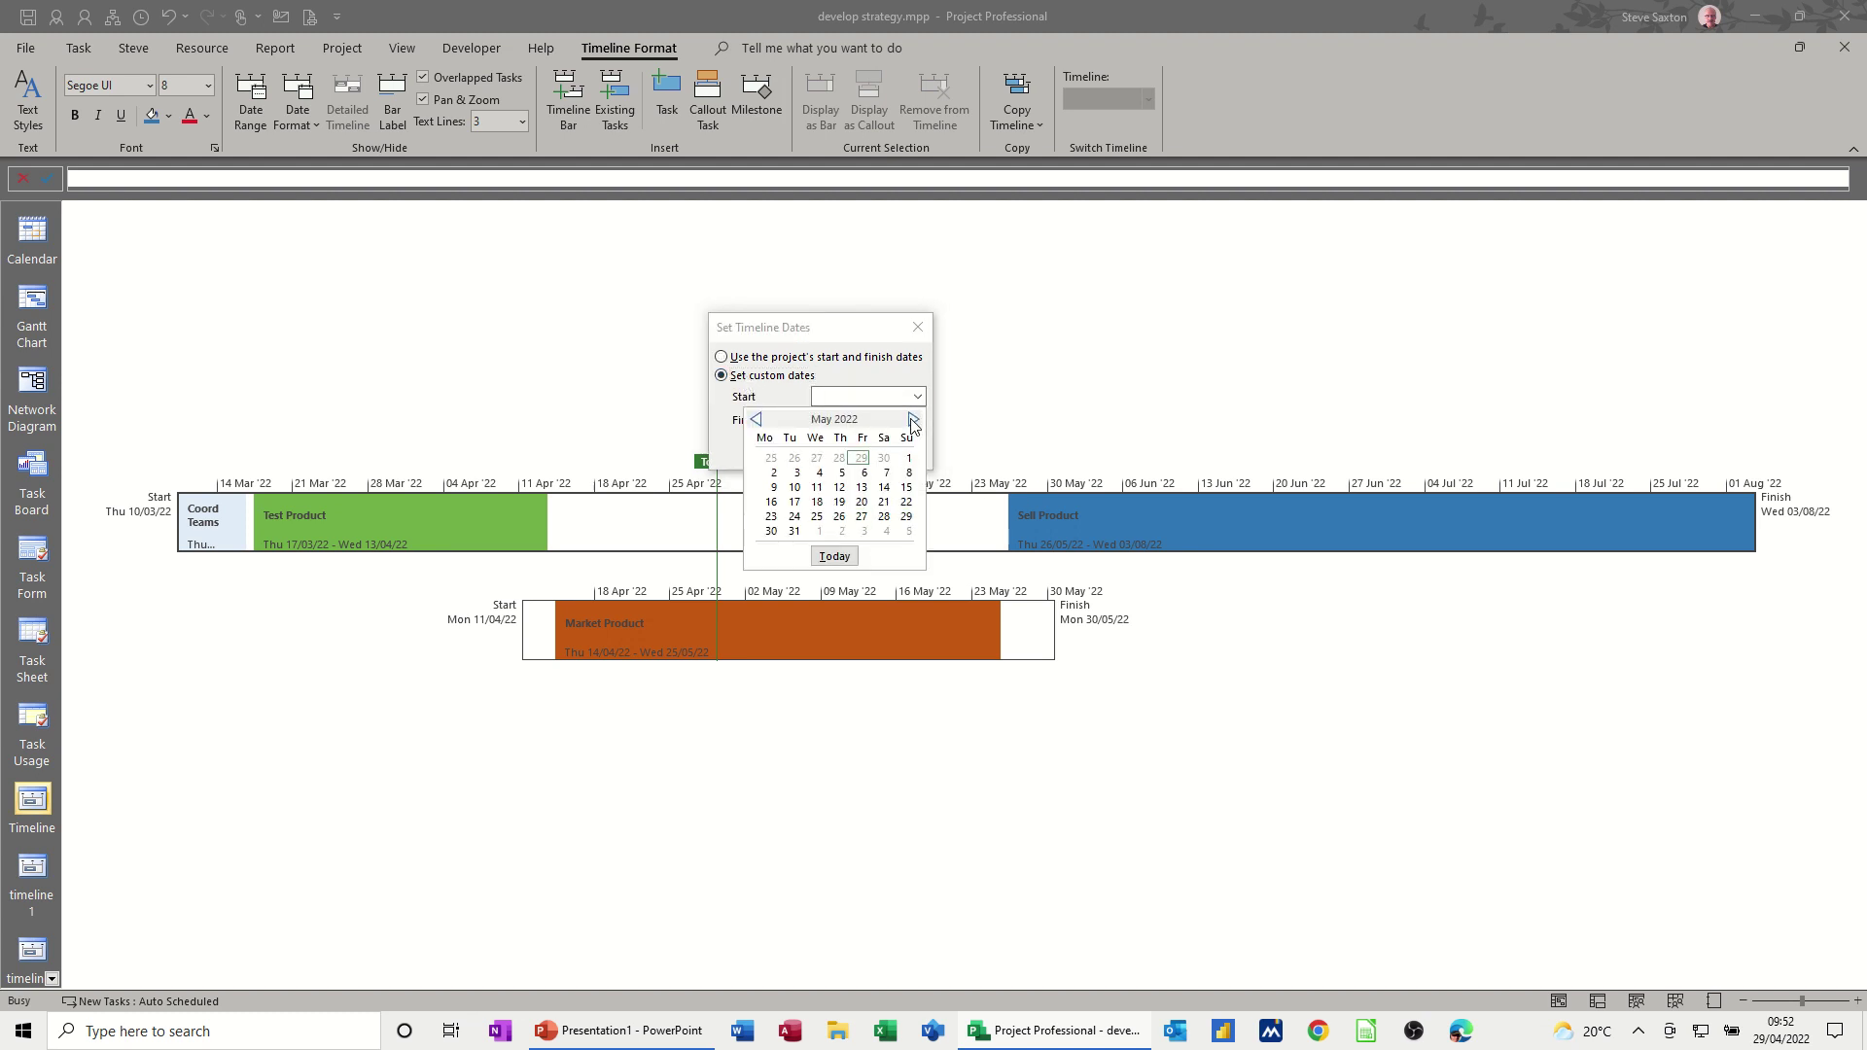
pyautogui.click(914, 422)
pyautogui.click(817, 457)
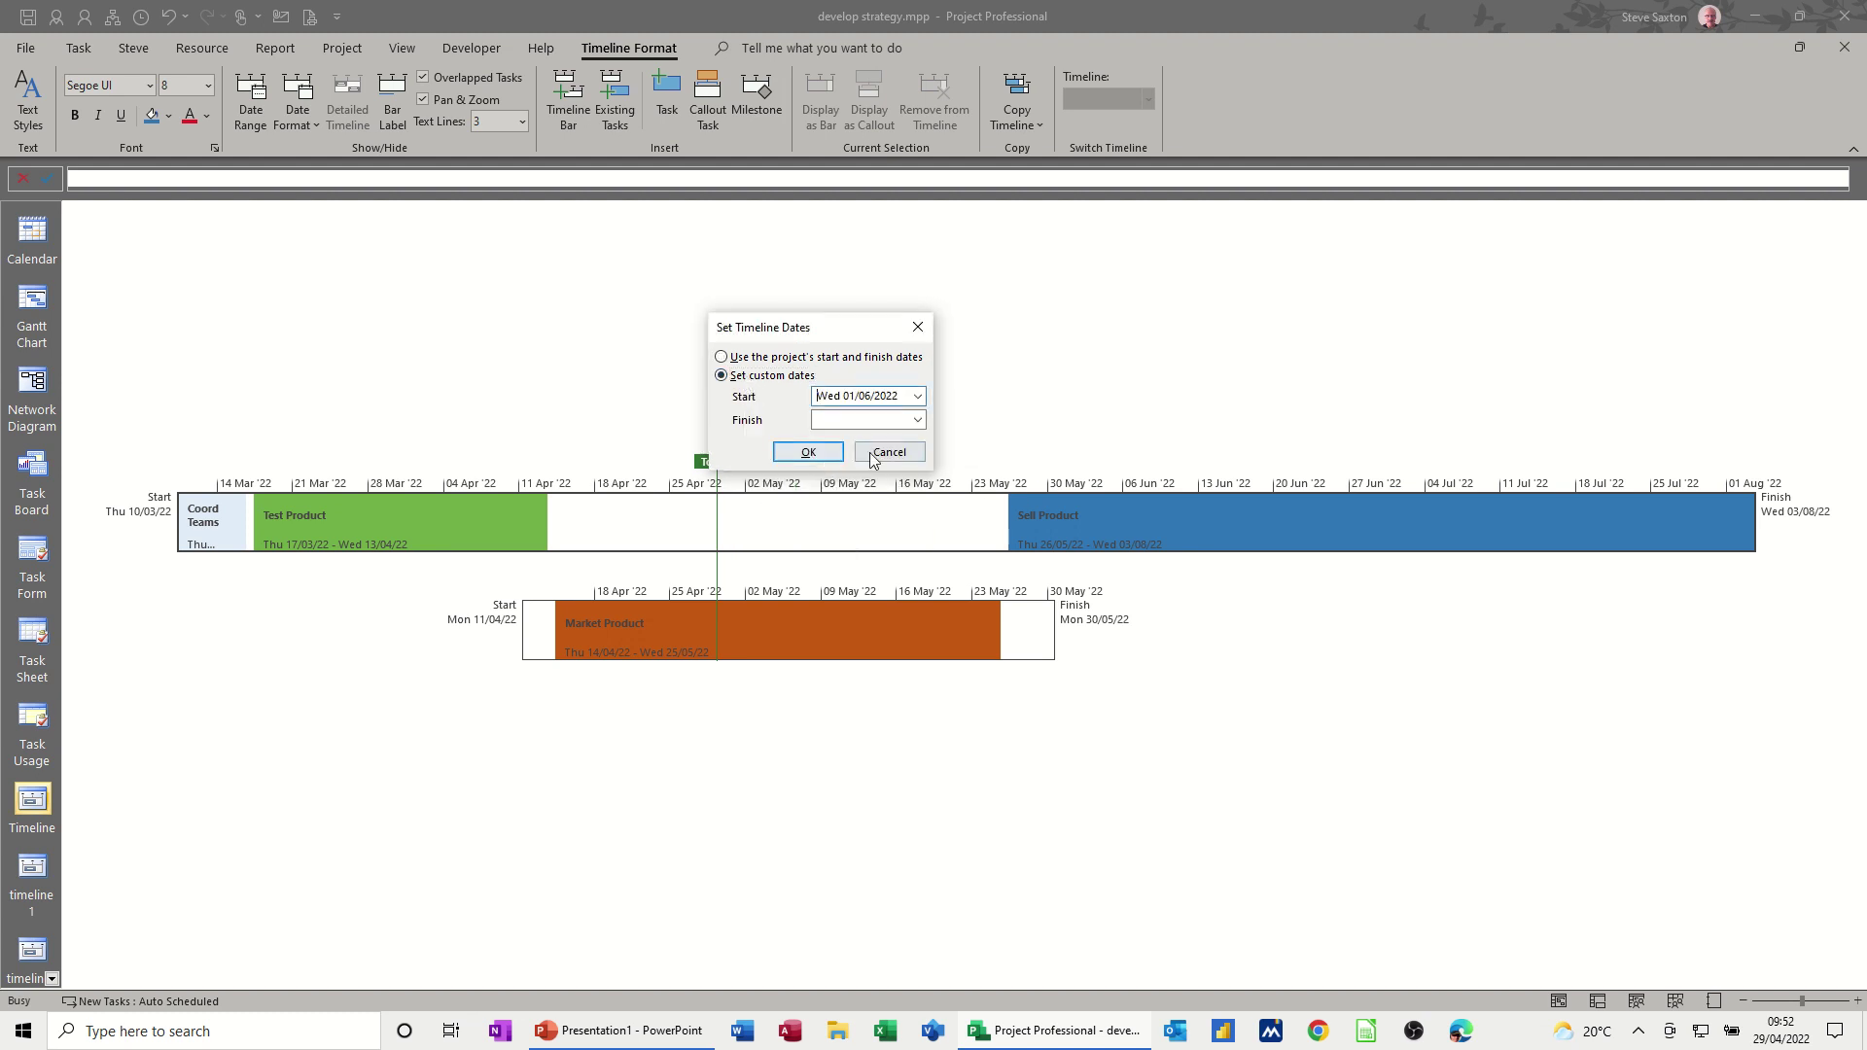
pyautogui.click(917, 420)
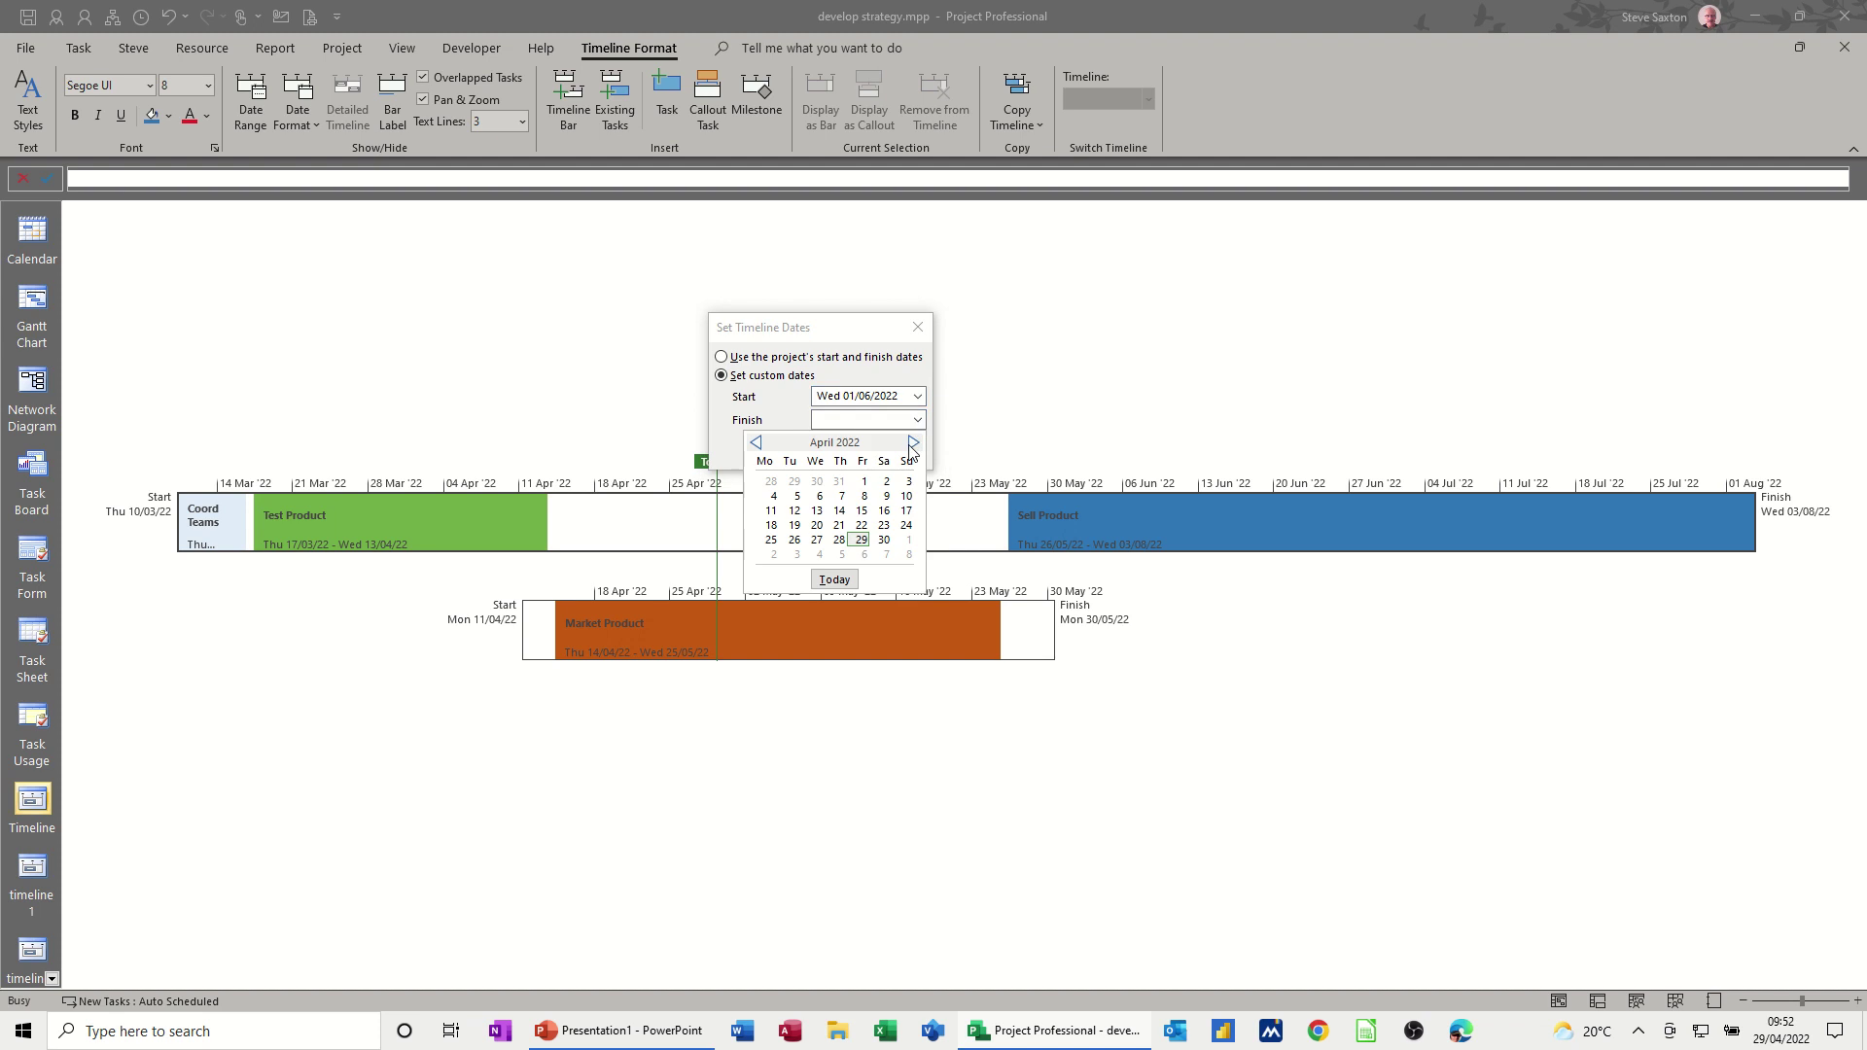
pyautogui.click(913, 444)
pyautogui.click(912, 444)
pyautogui.click(912, 443)
pyautogui.click(912, 443)
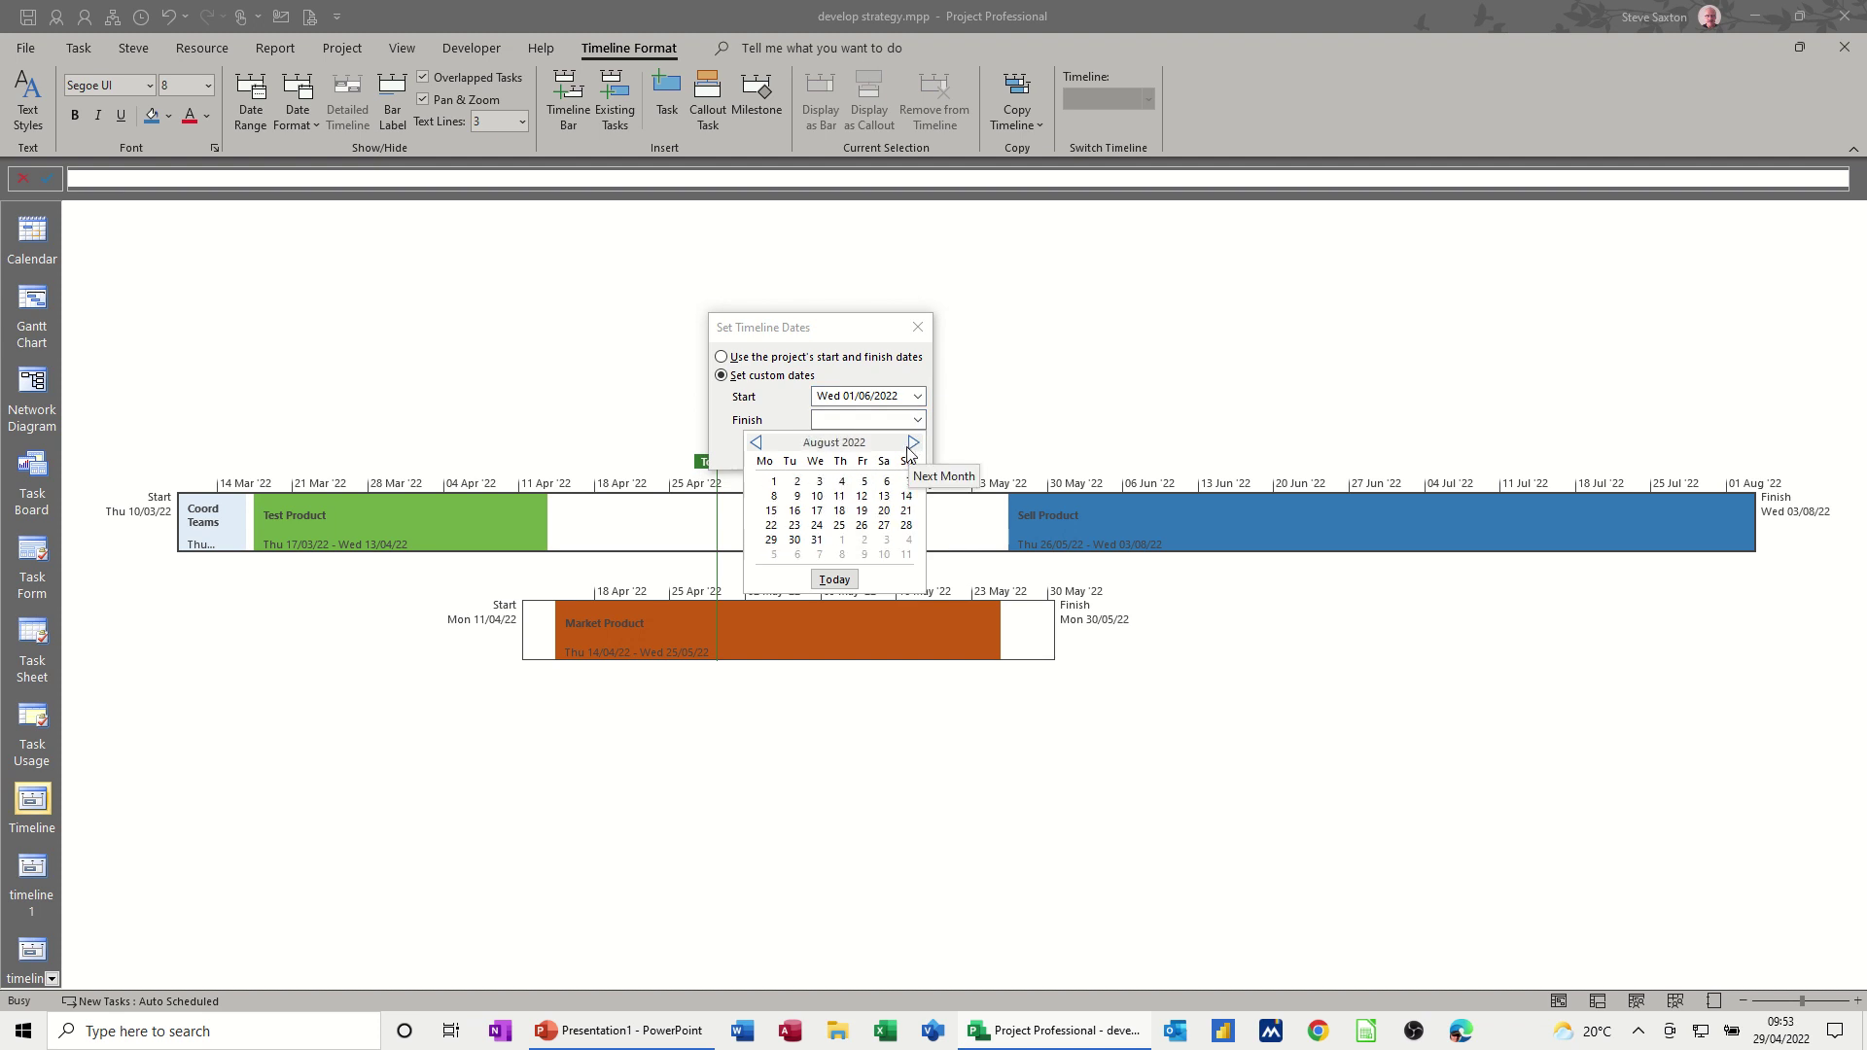
pyautogui.click(774, 496)
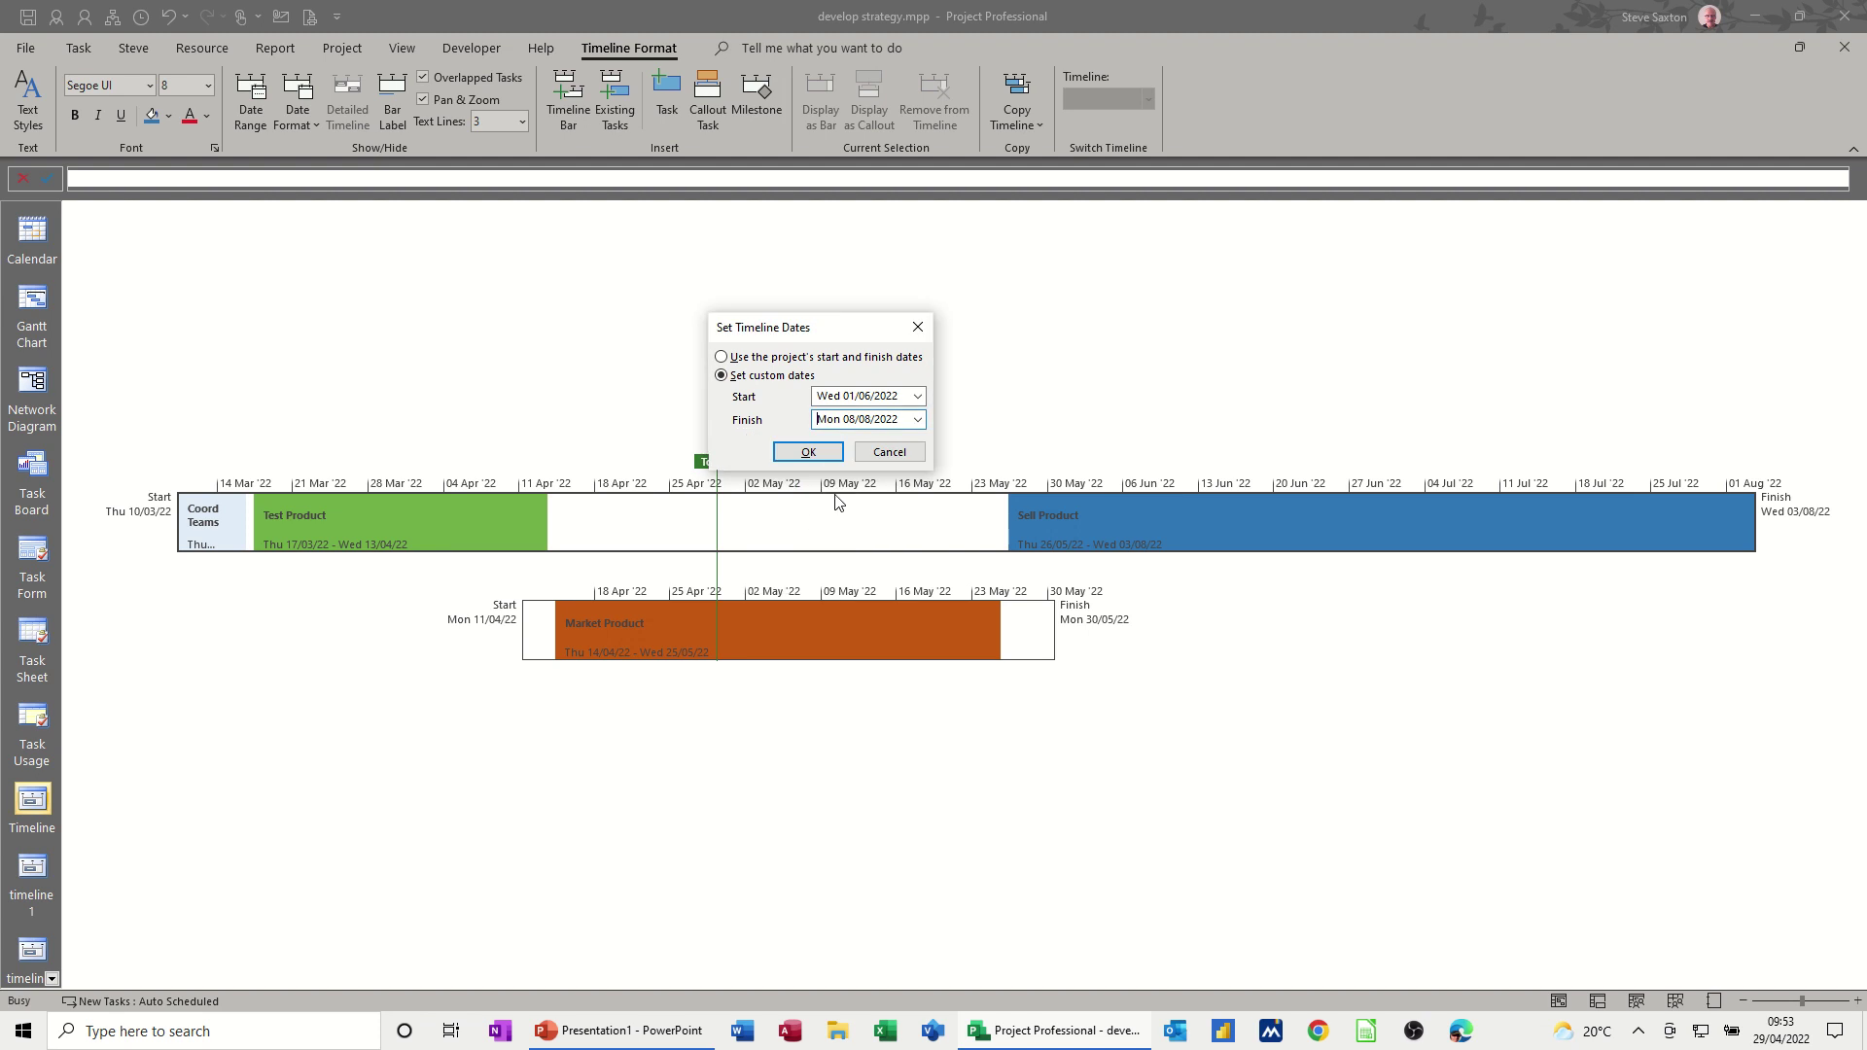
pyautogui.click(827, 458)
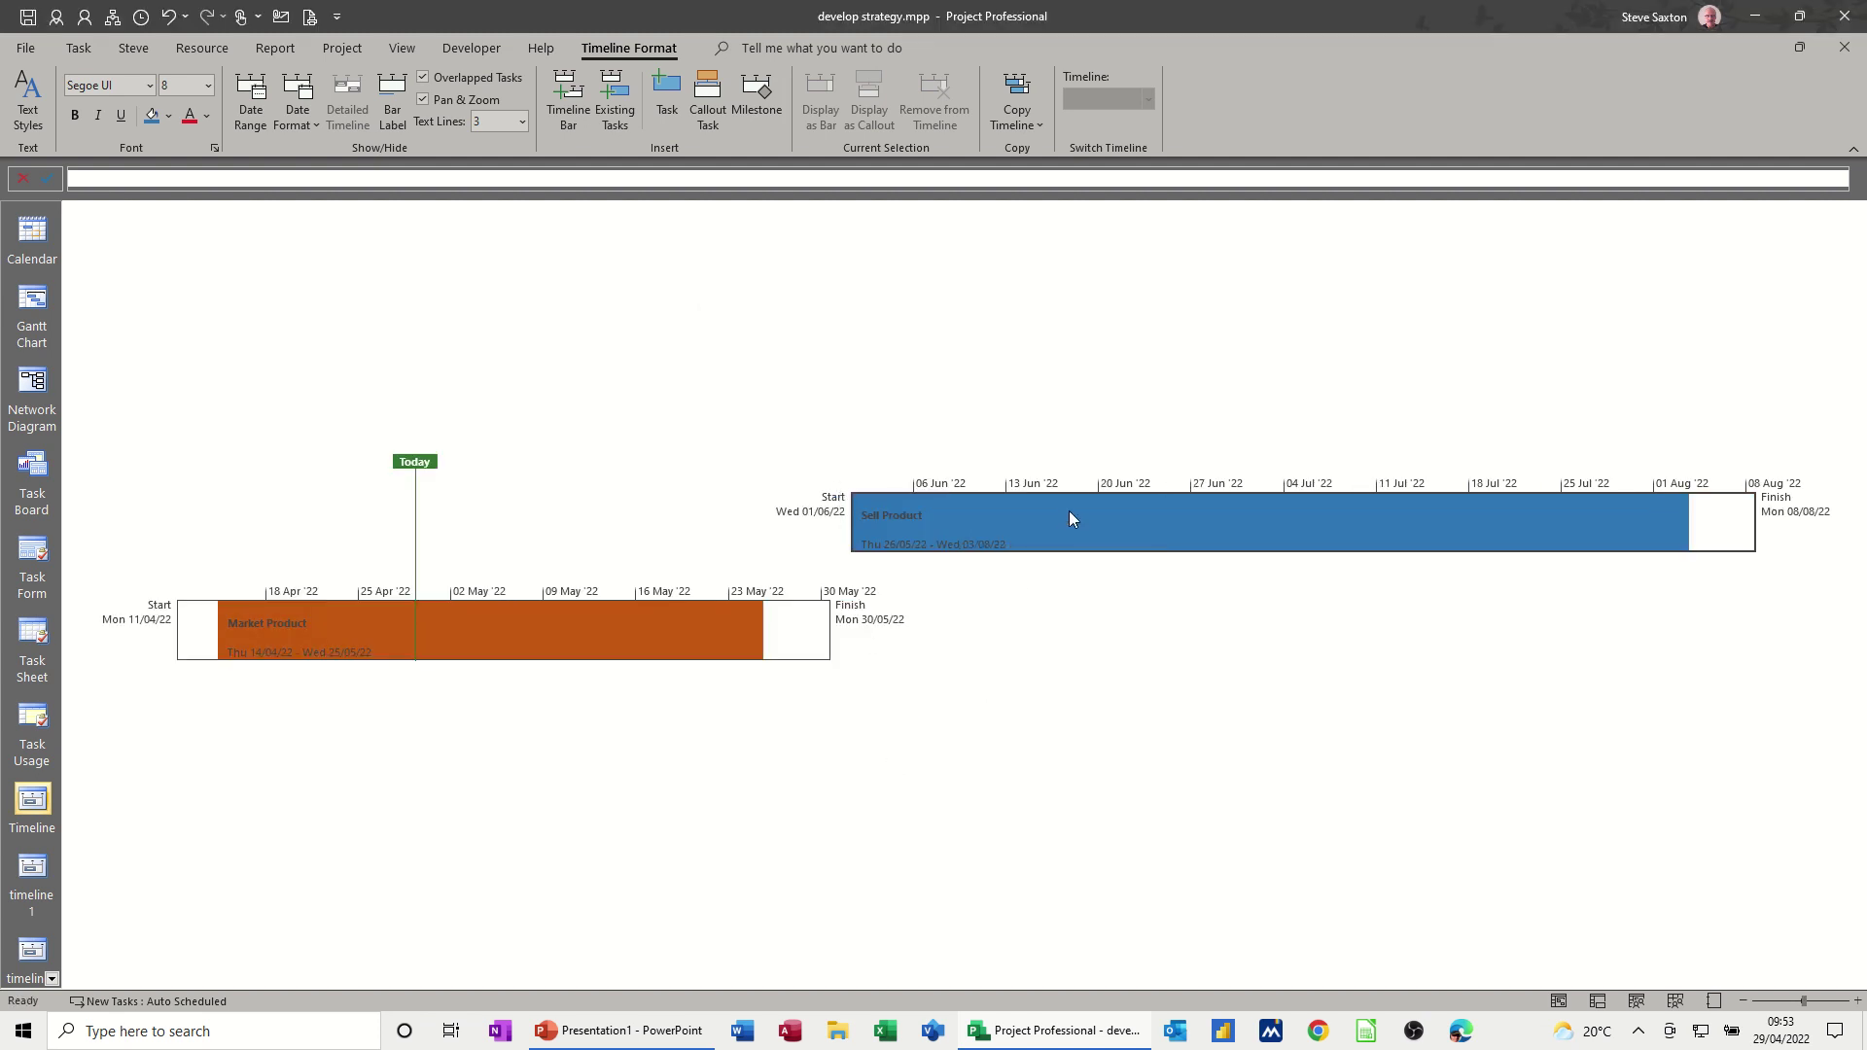
pyautogui.moveTo(1017, 530)
pyautogui.hotkey('ctrl', 'z')
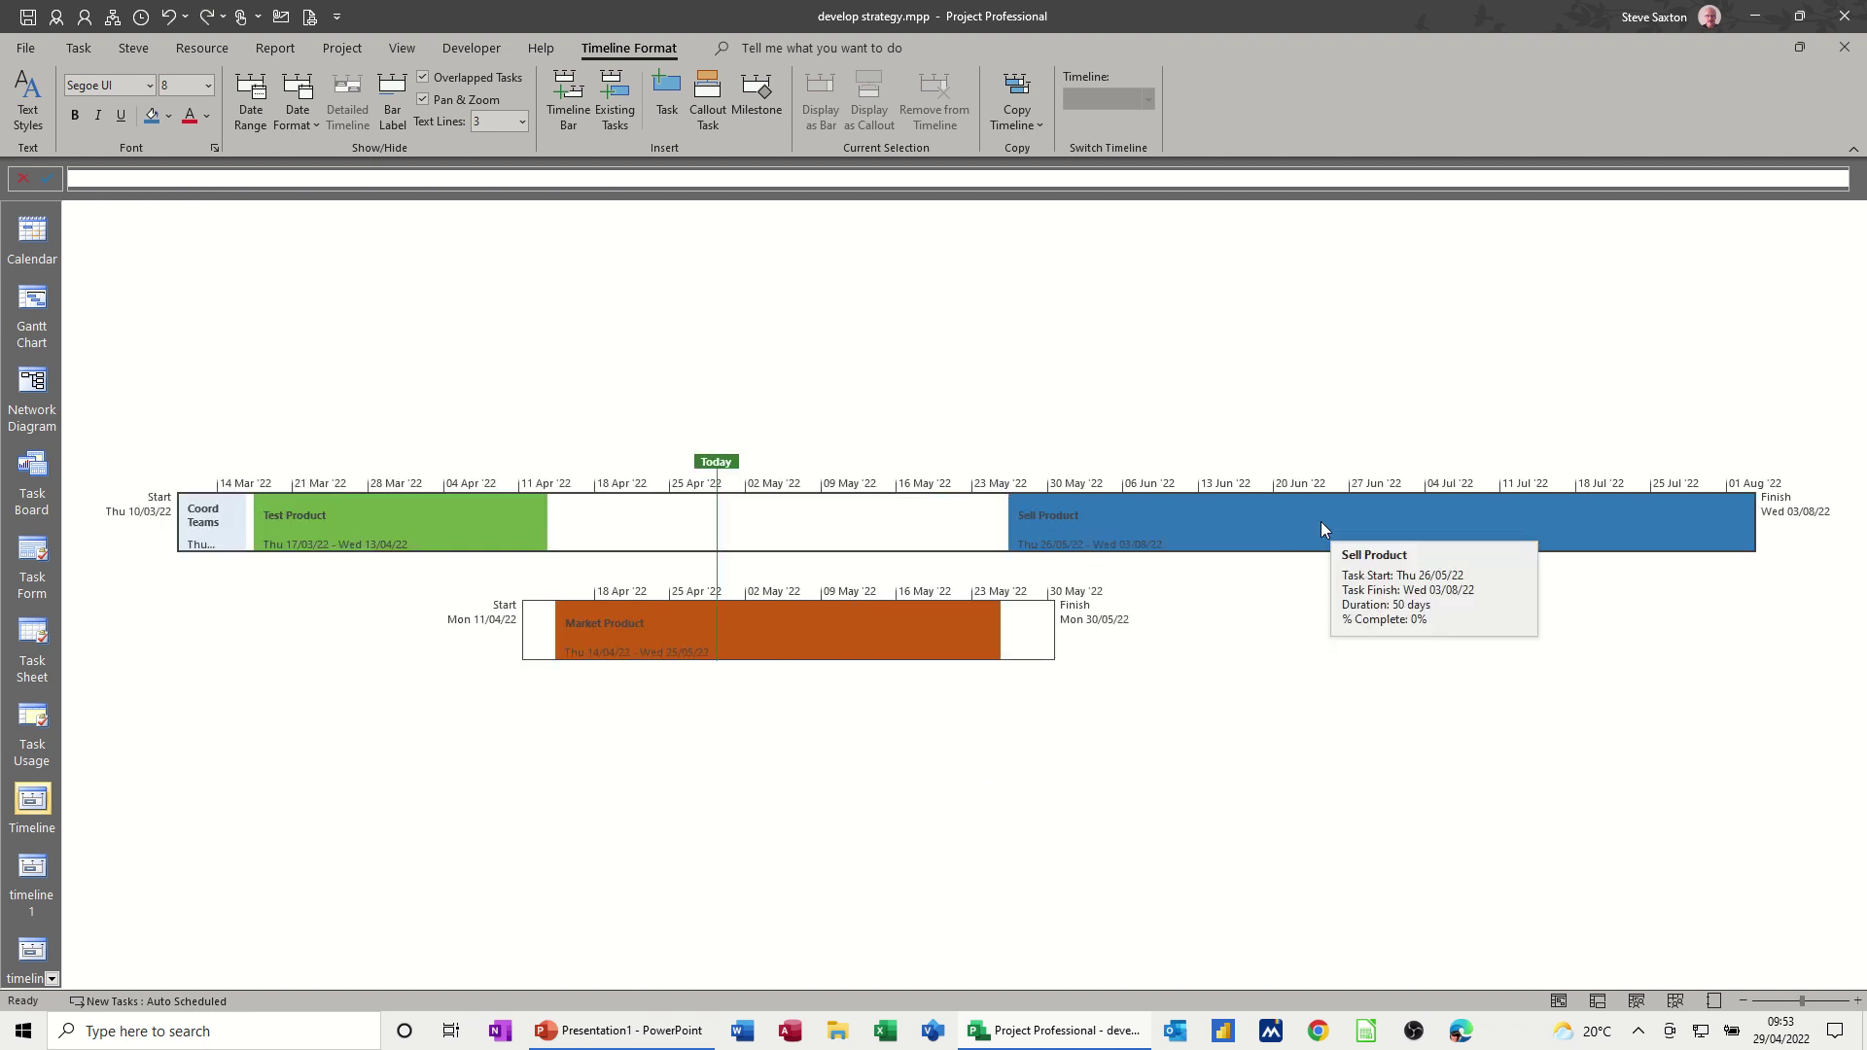
pyautogui.moveTo(280, 523)
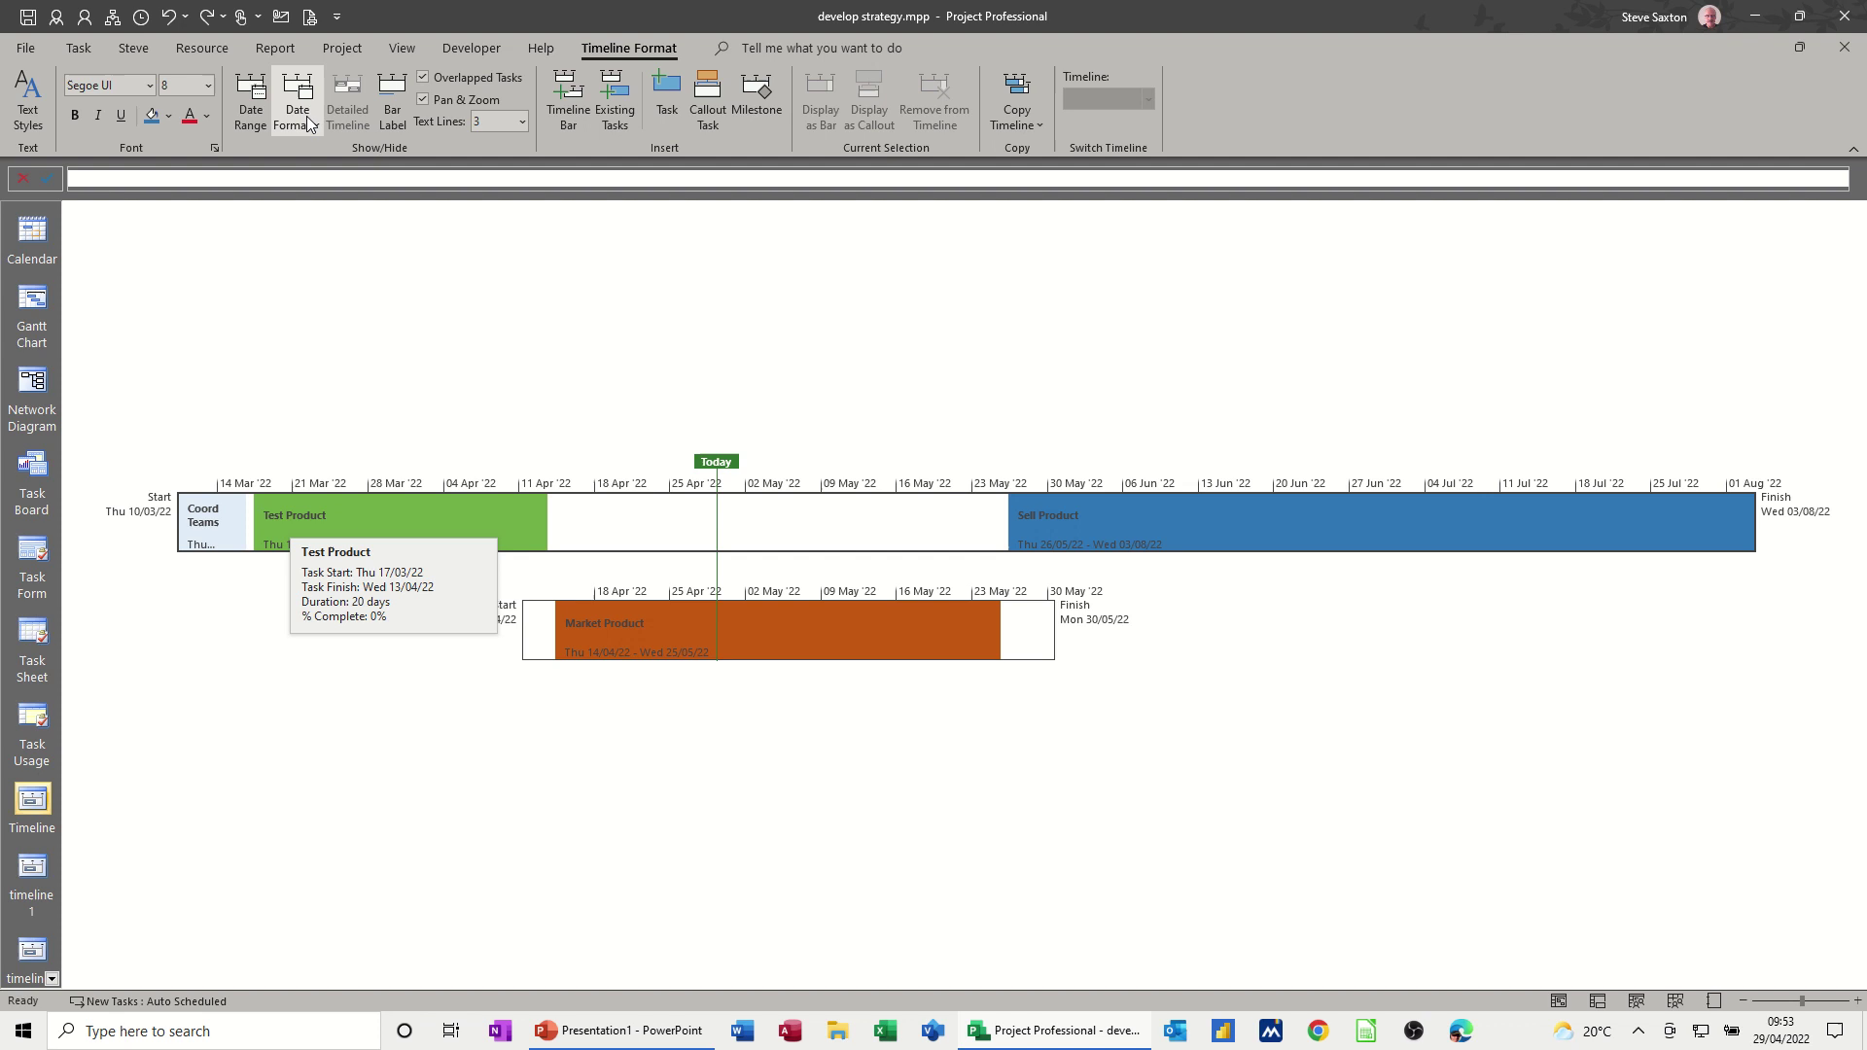
# Add a third timeline bar and set its custom start date to 1 June 2022.
pyautogui.click(569, 110)
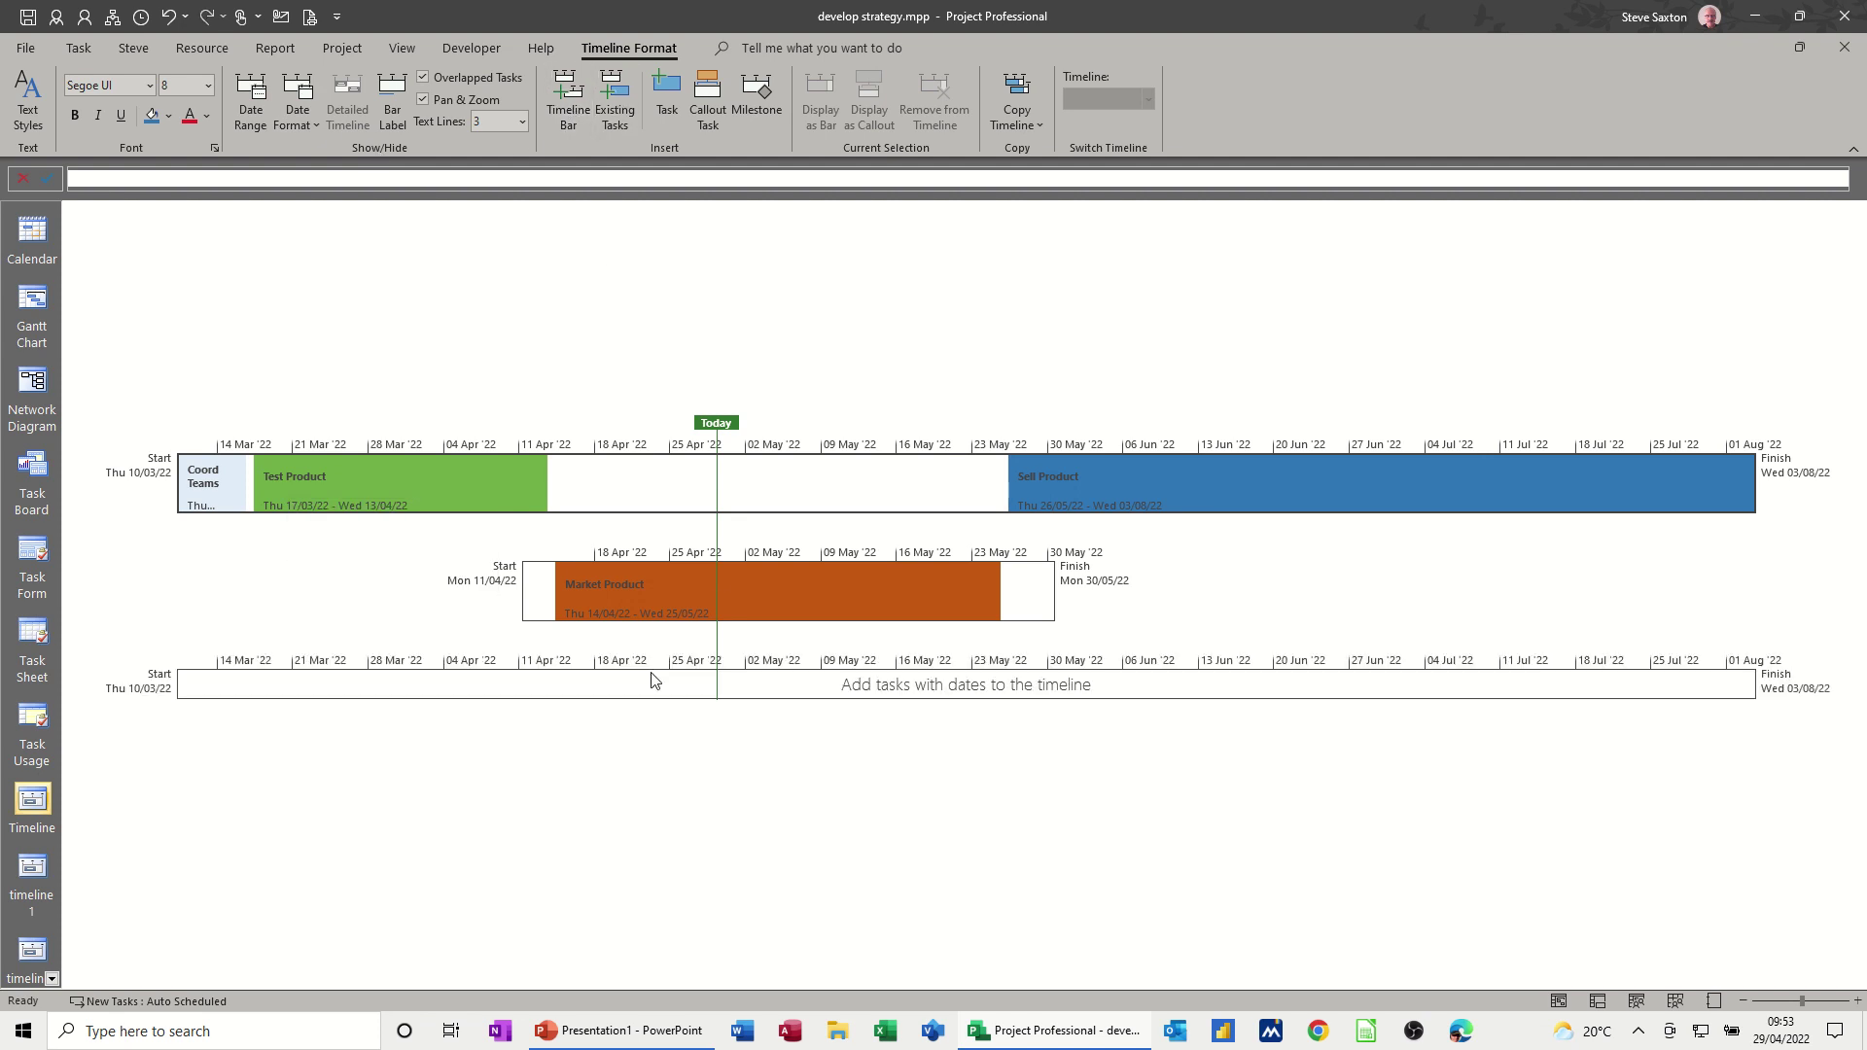
pyautogui.click(656, 688)
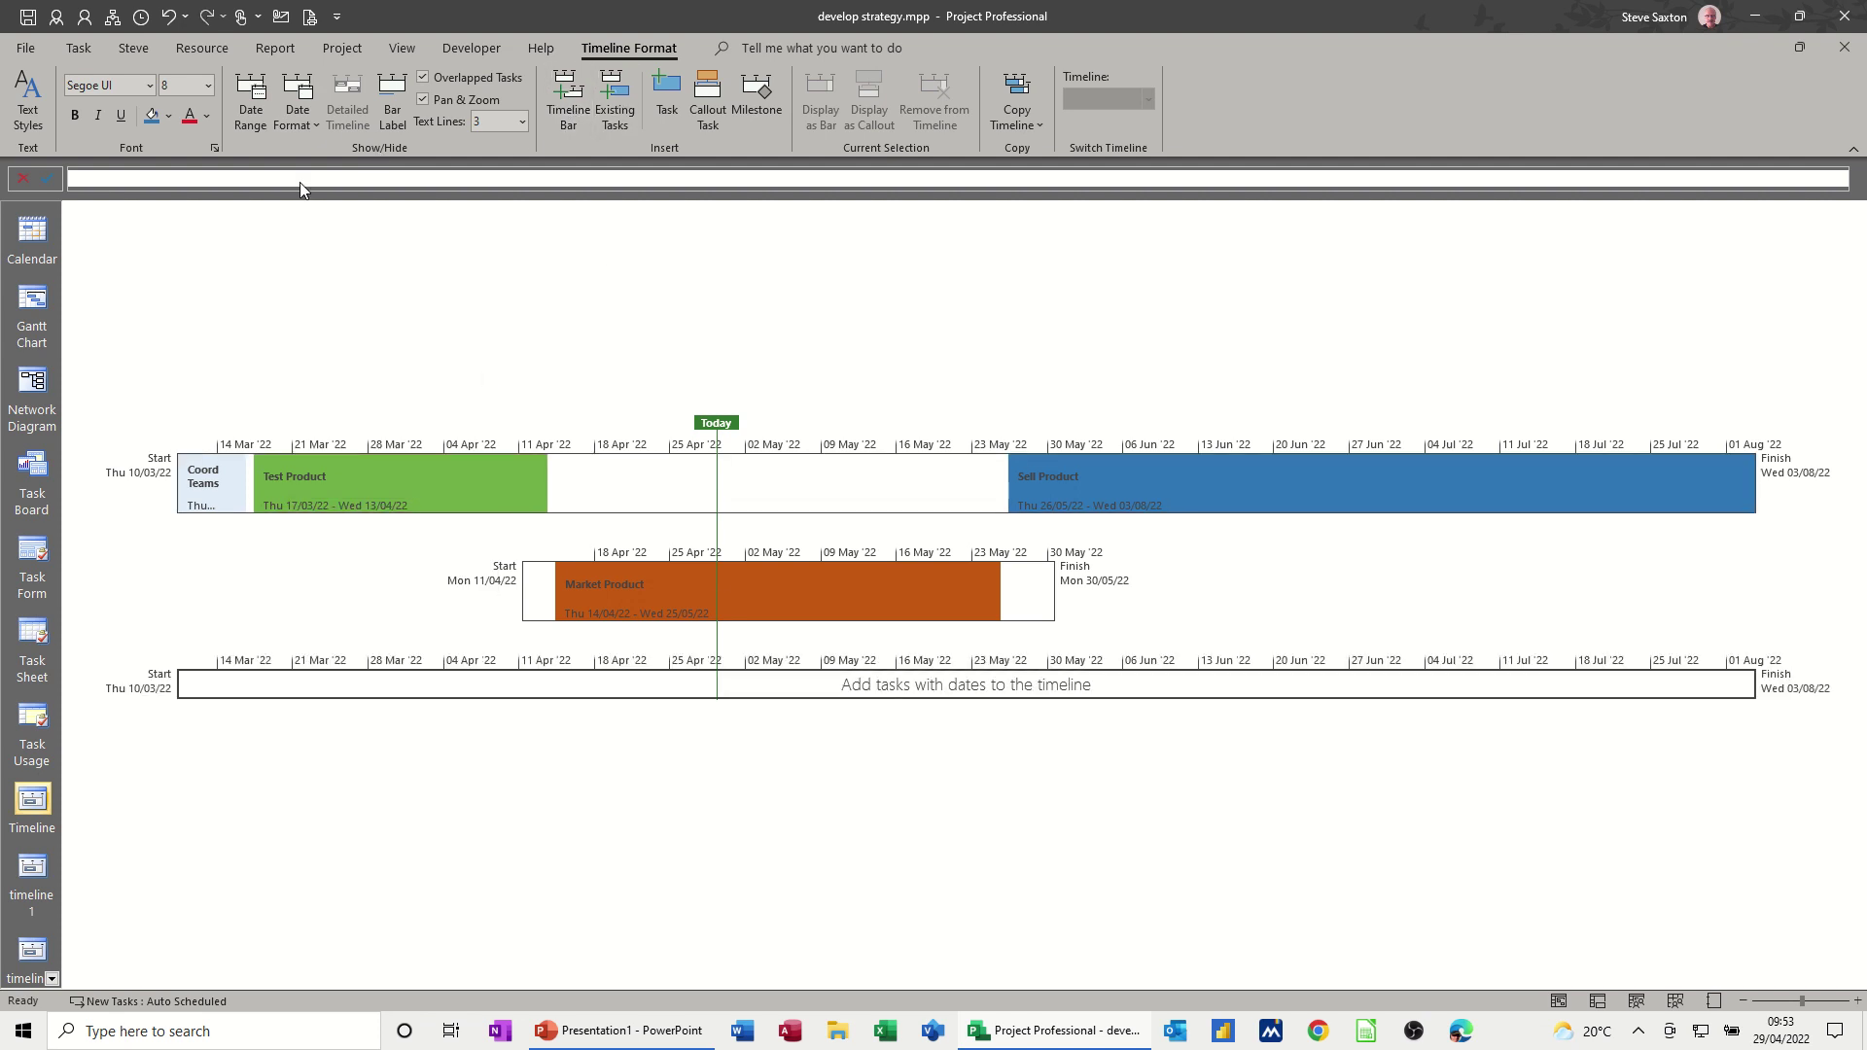
pyautogui.click(256, 123)
pyautogui.click(874, 489)
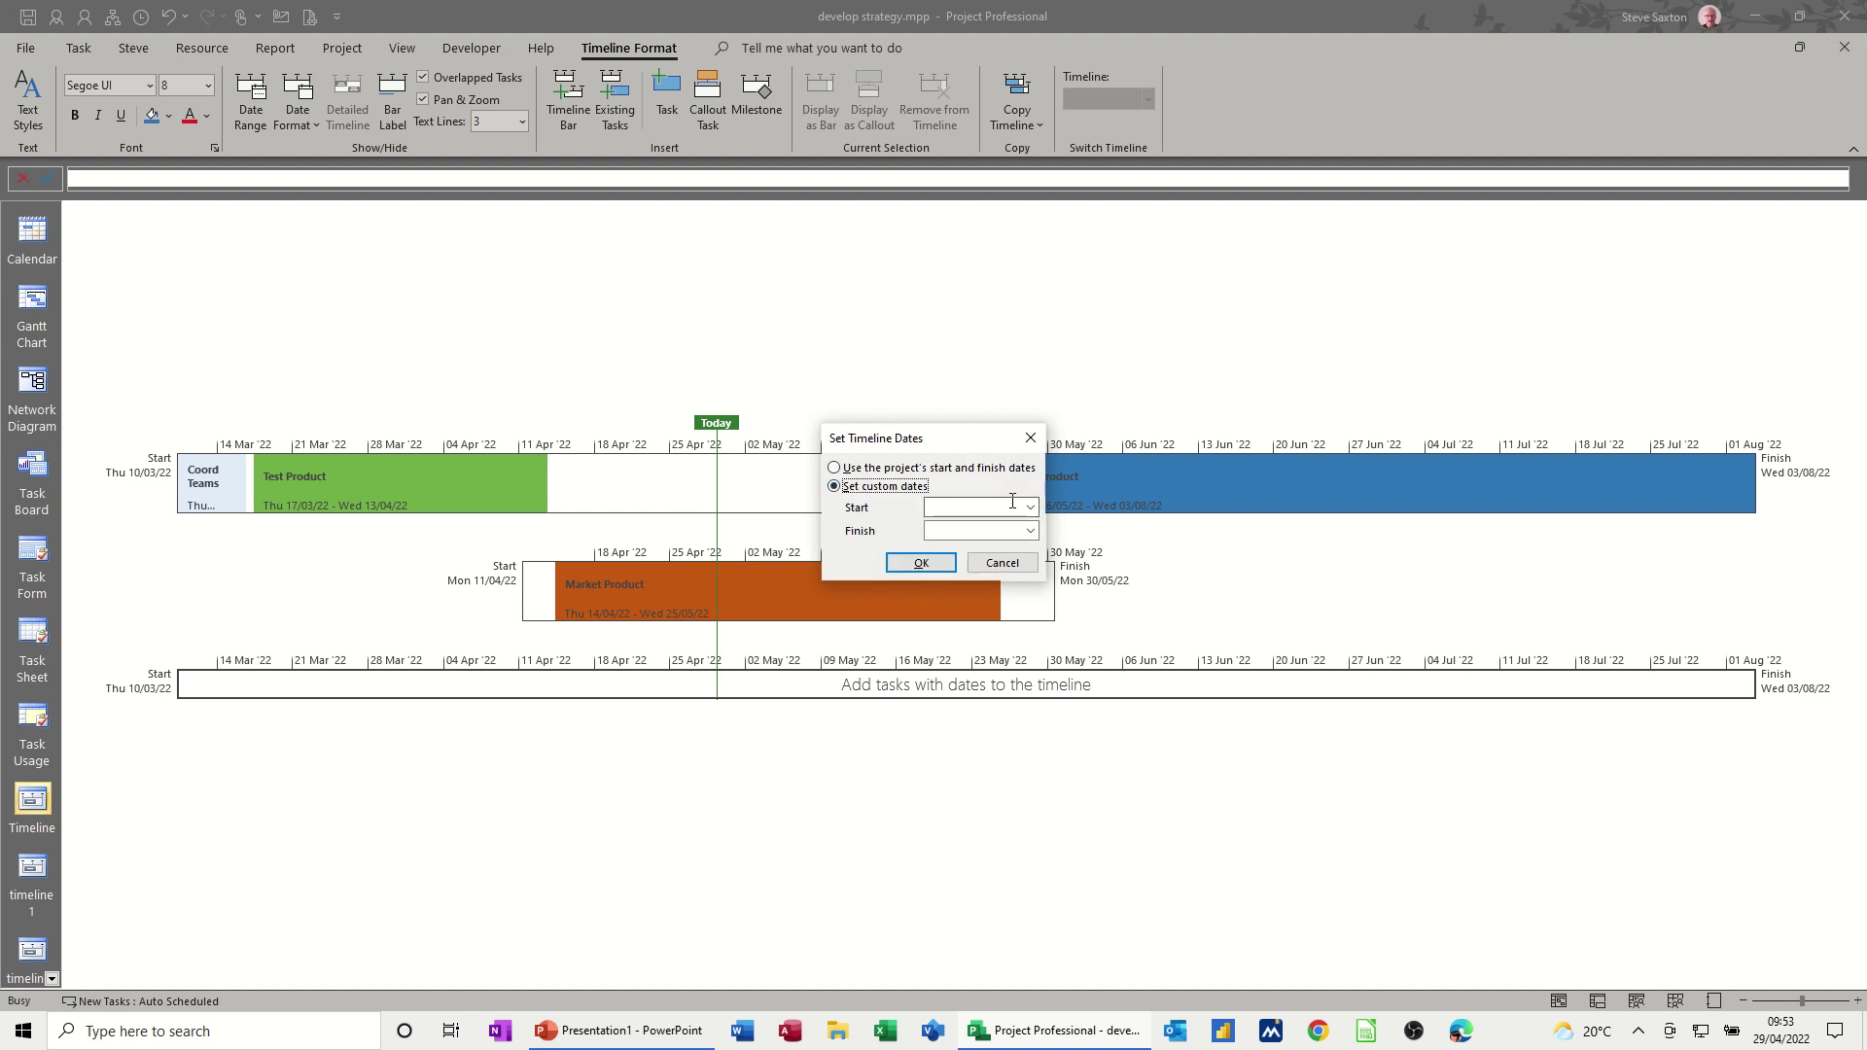
pyautogui.click(1012, 500)
pyautogui.click(1026, 531)
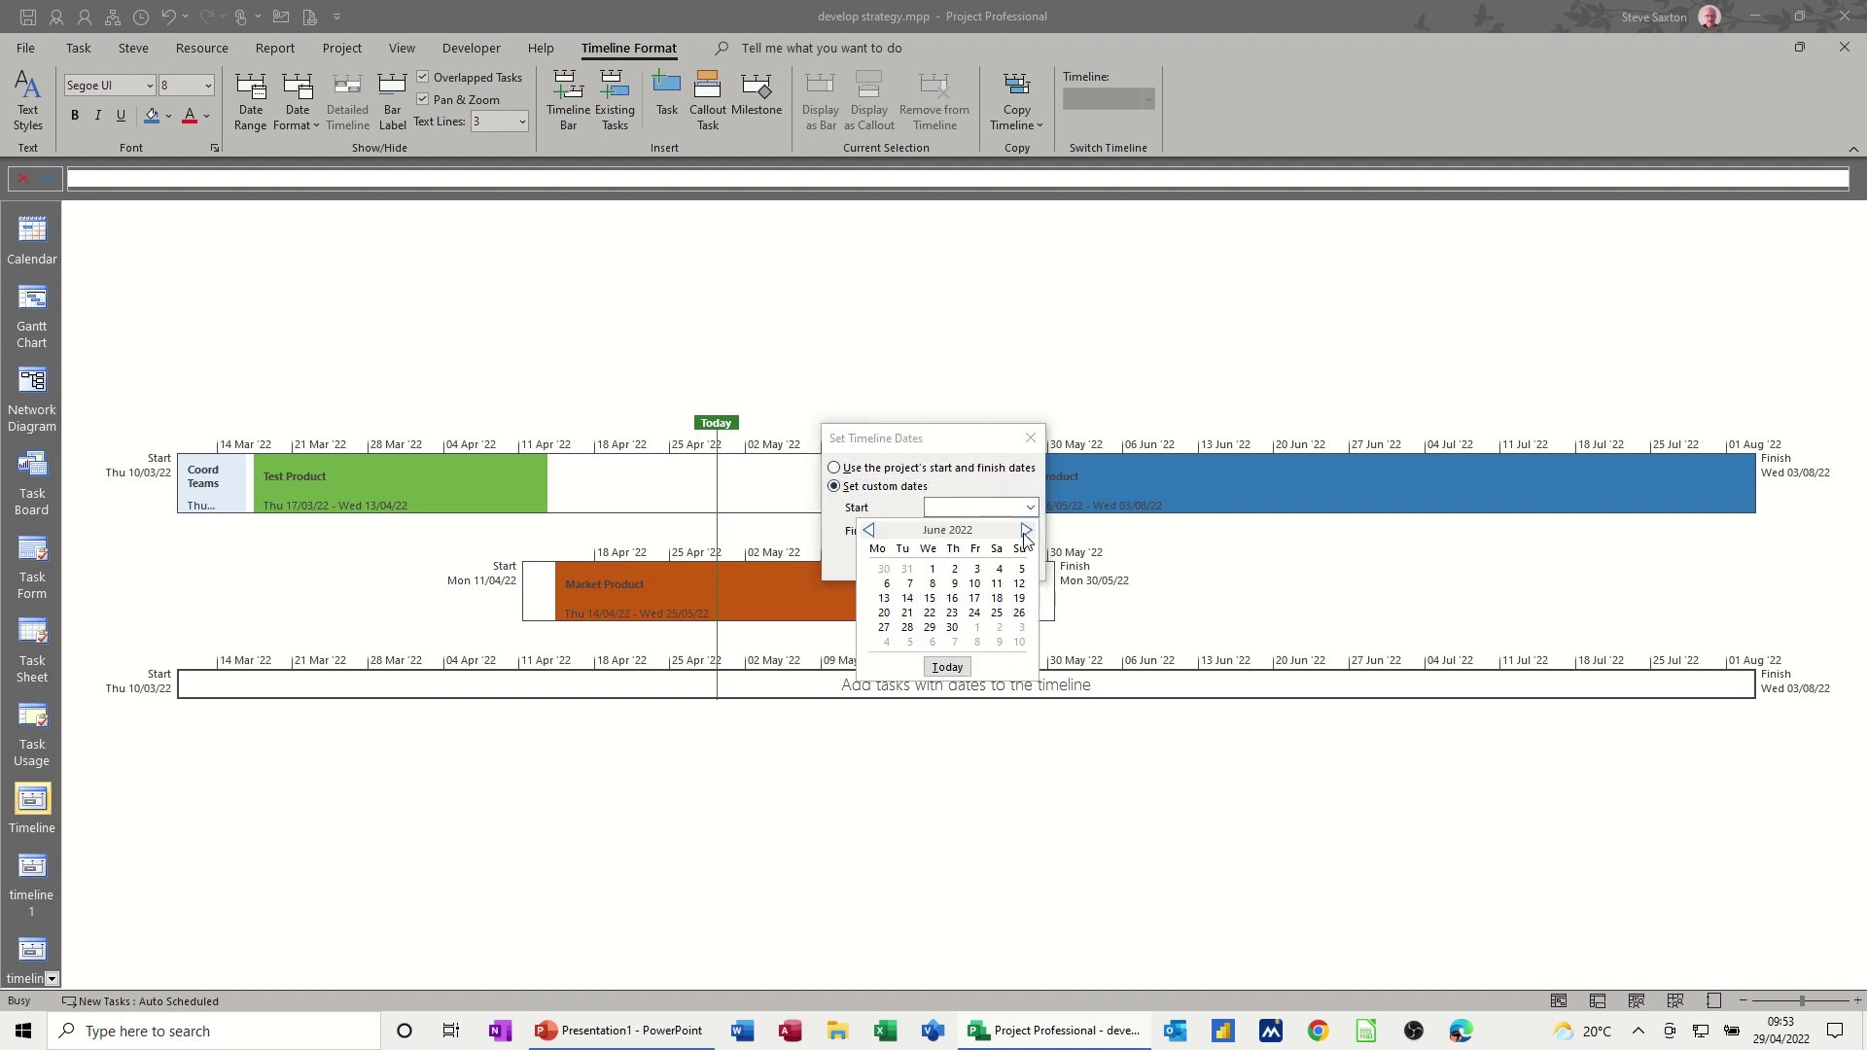
pyautogui.click(932, 569)
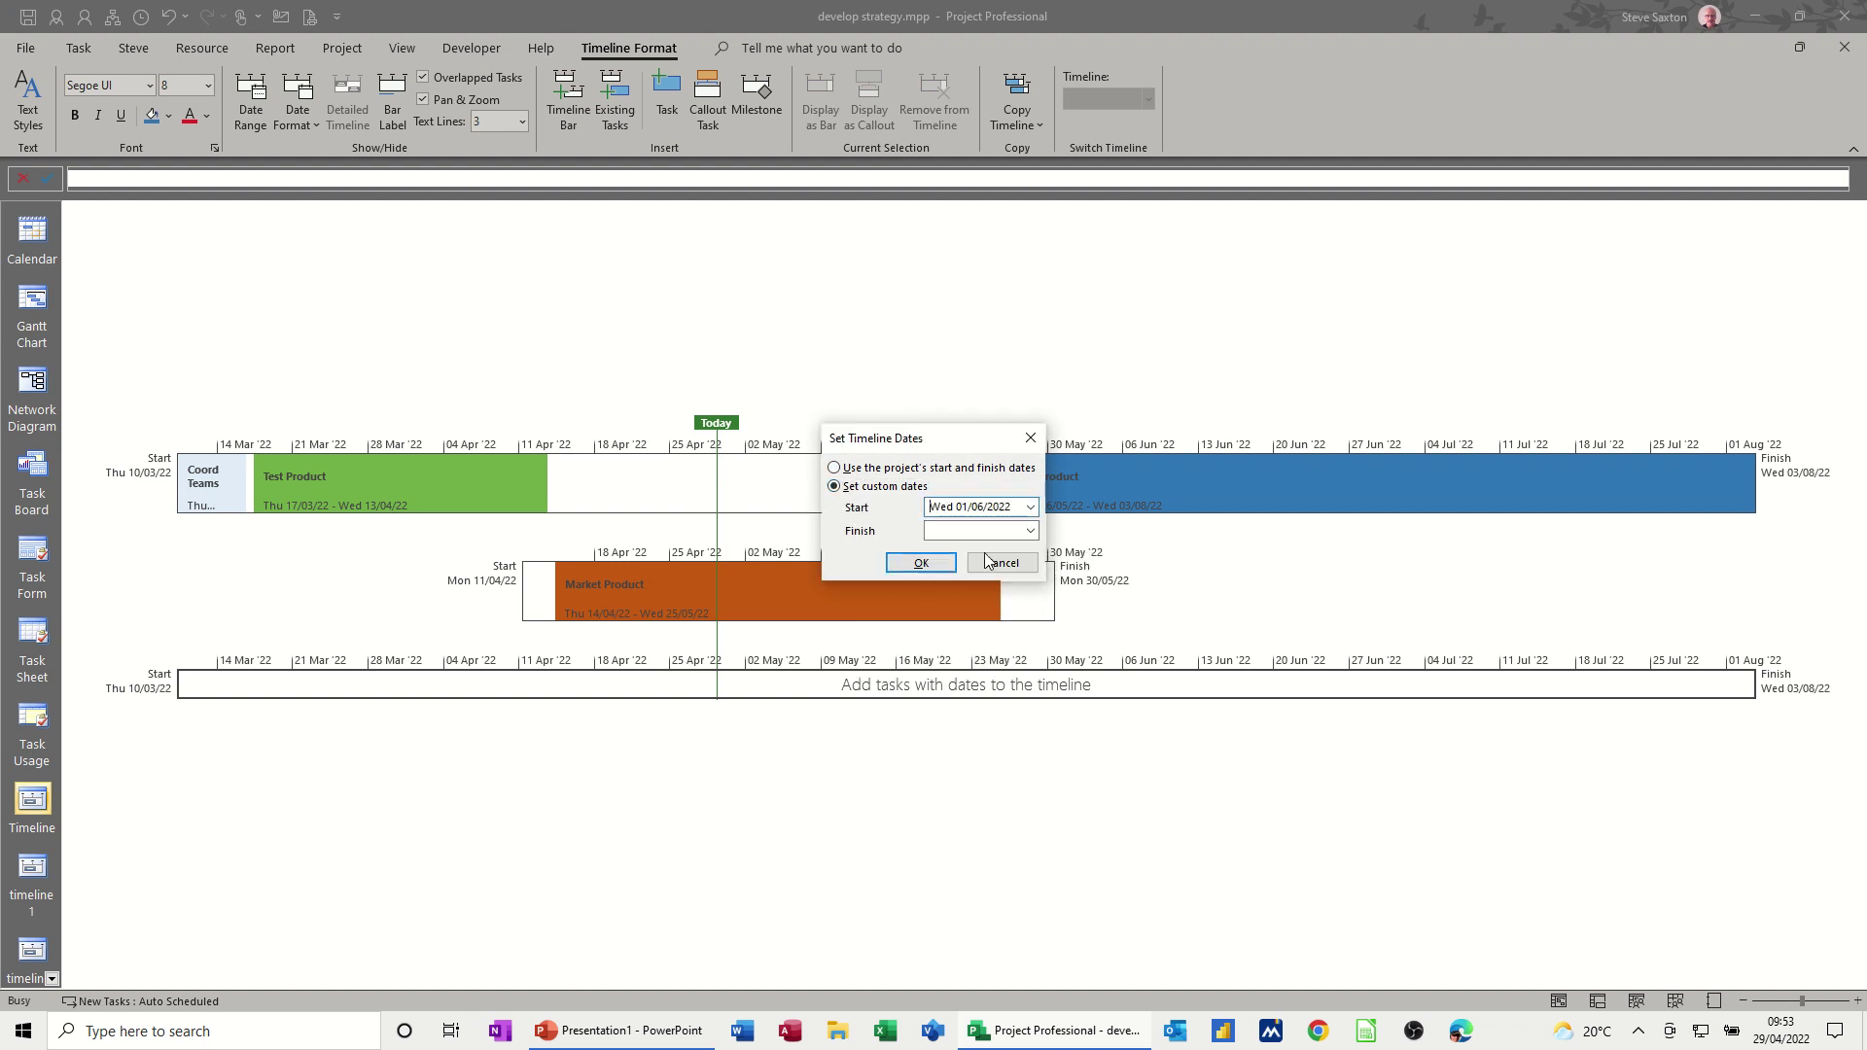
# Set the third timeline's finish to 8 August 2022 and move Sell Product onto it.
pyautogui.click(1030, 531)
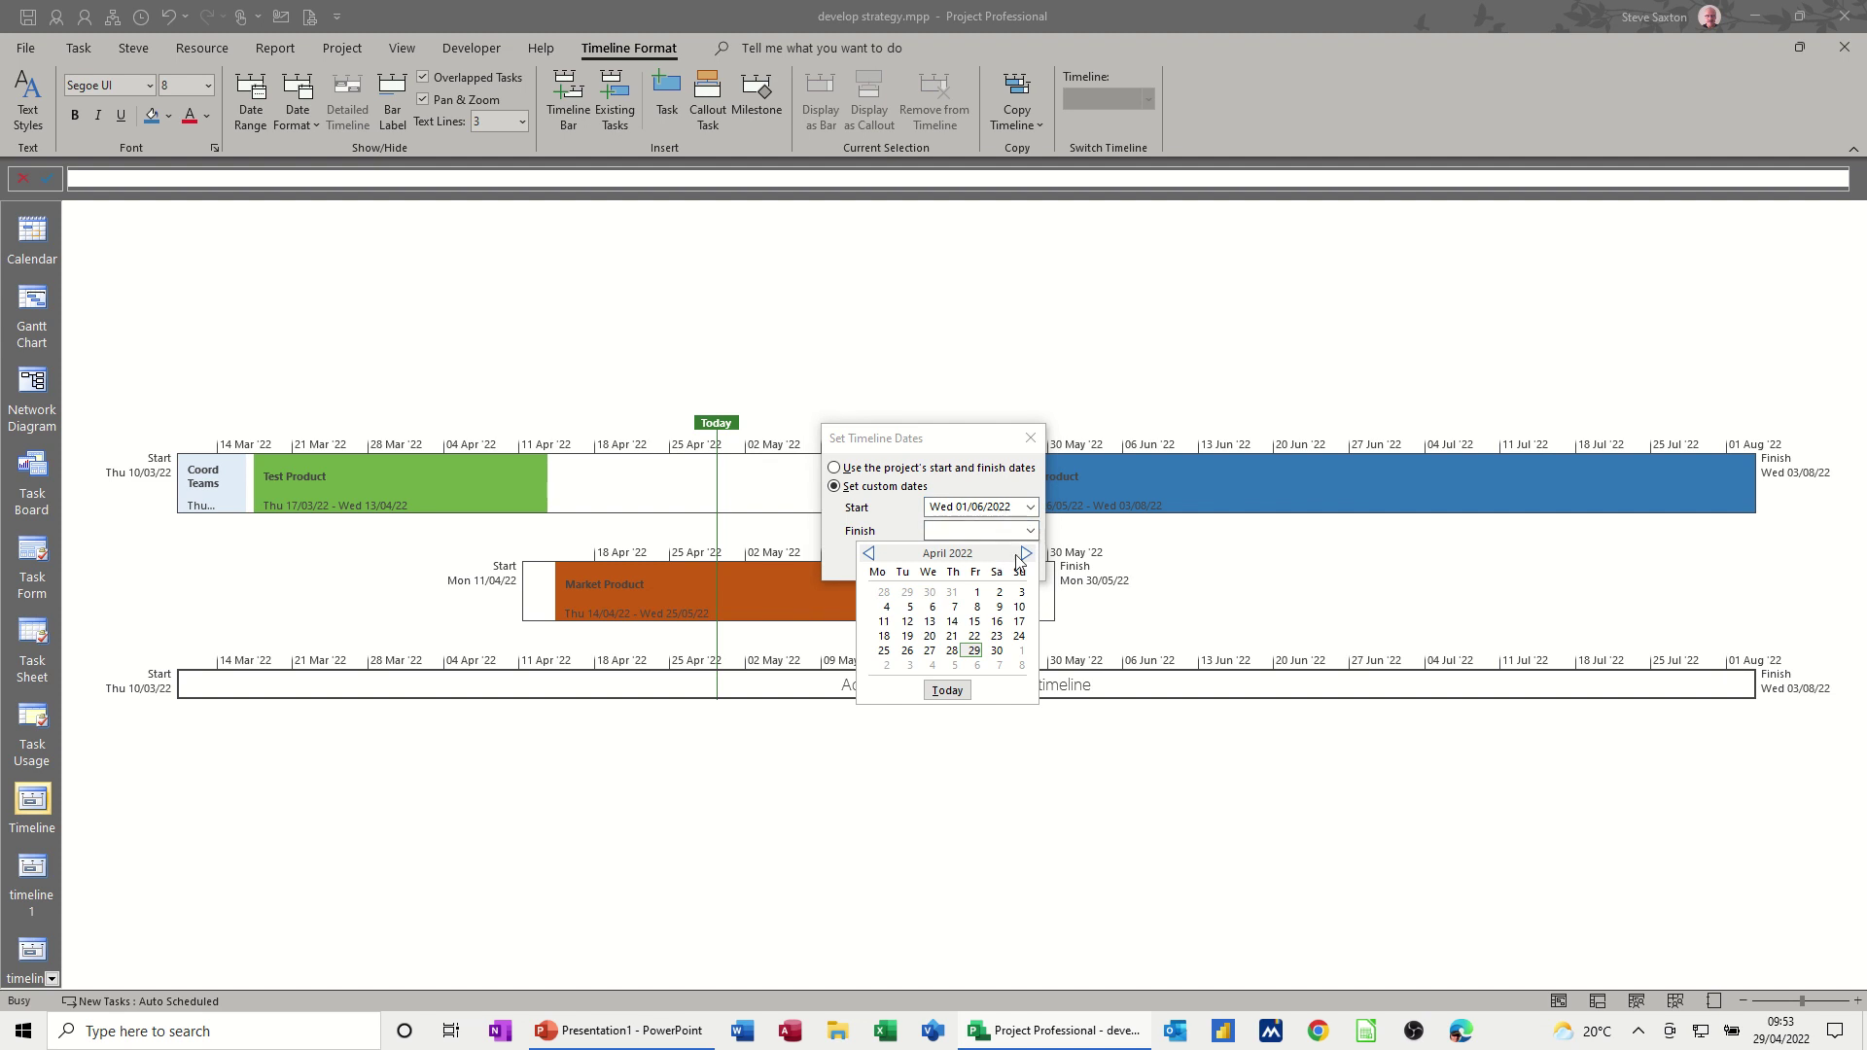
pyautogui.click(1026, 553)
pyautogui.click(1026, 553)
pyautogui.click(1026, 553)
pyautogui.click(1026, 554)
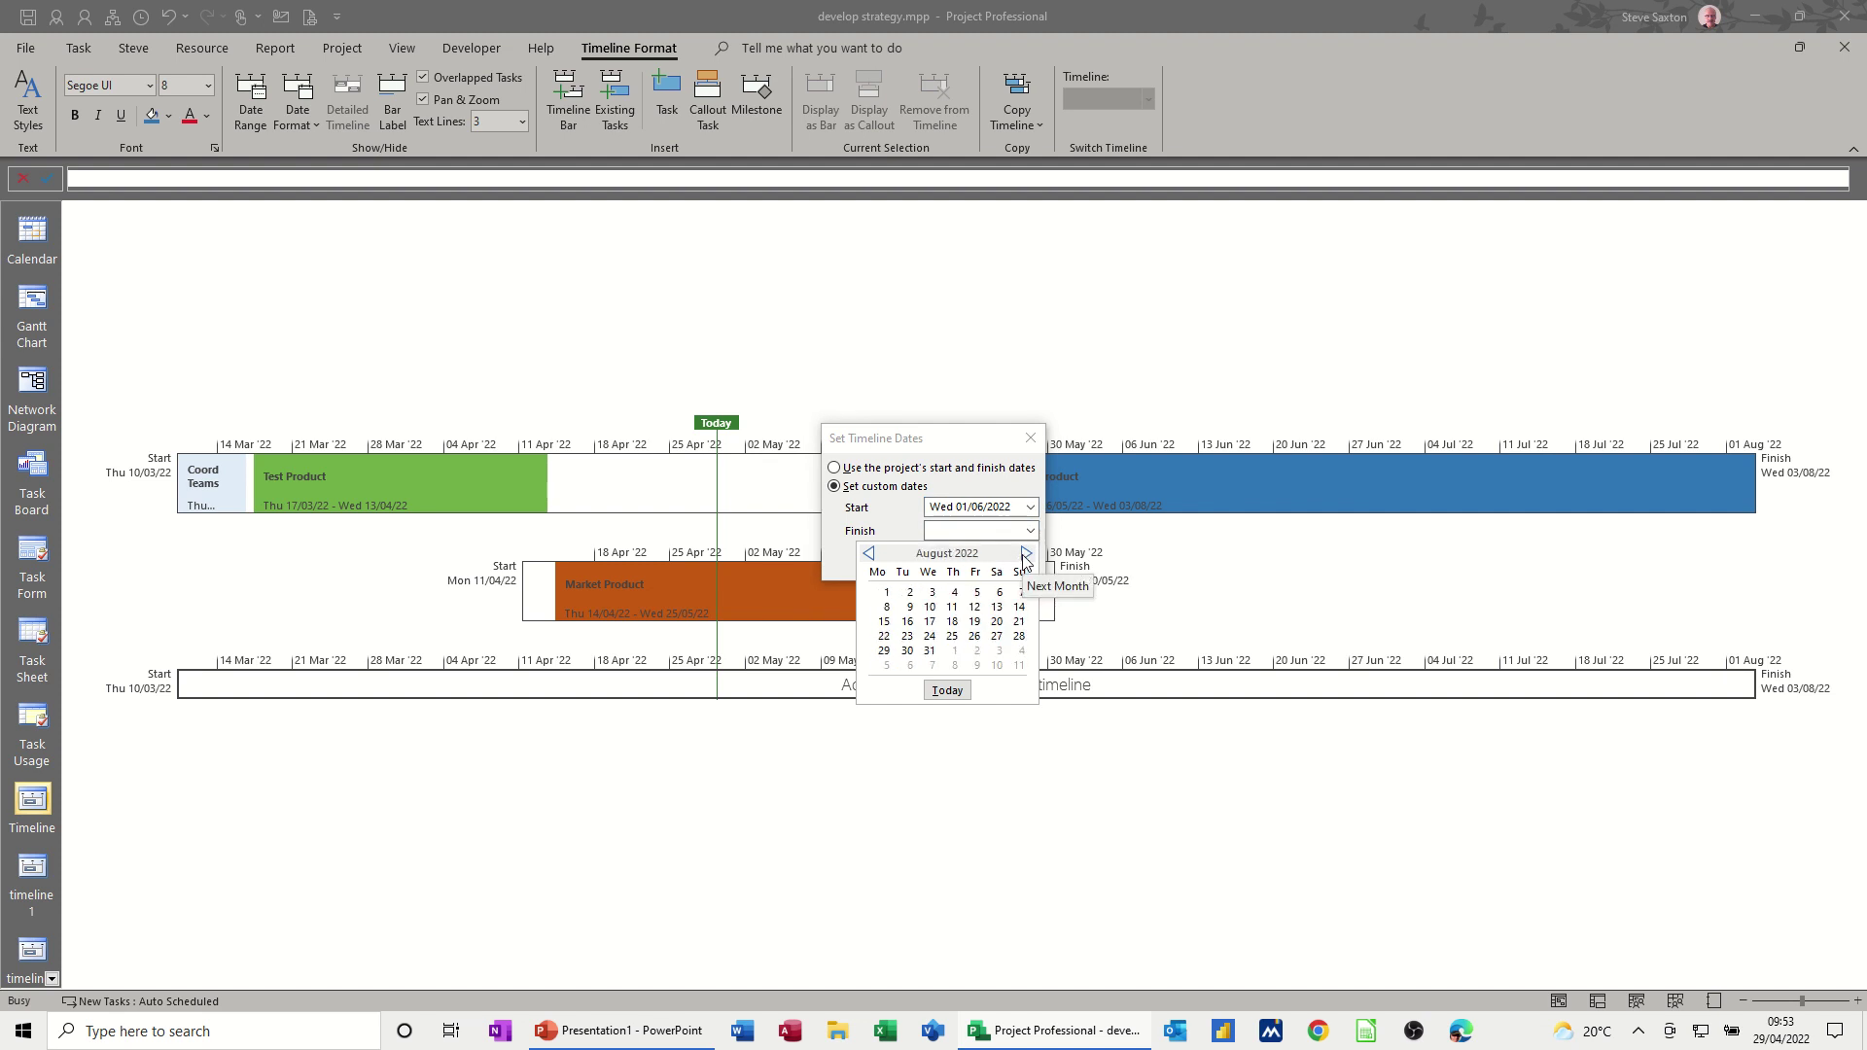
pyautogui.click(887, 608)
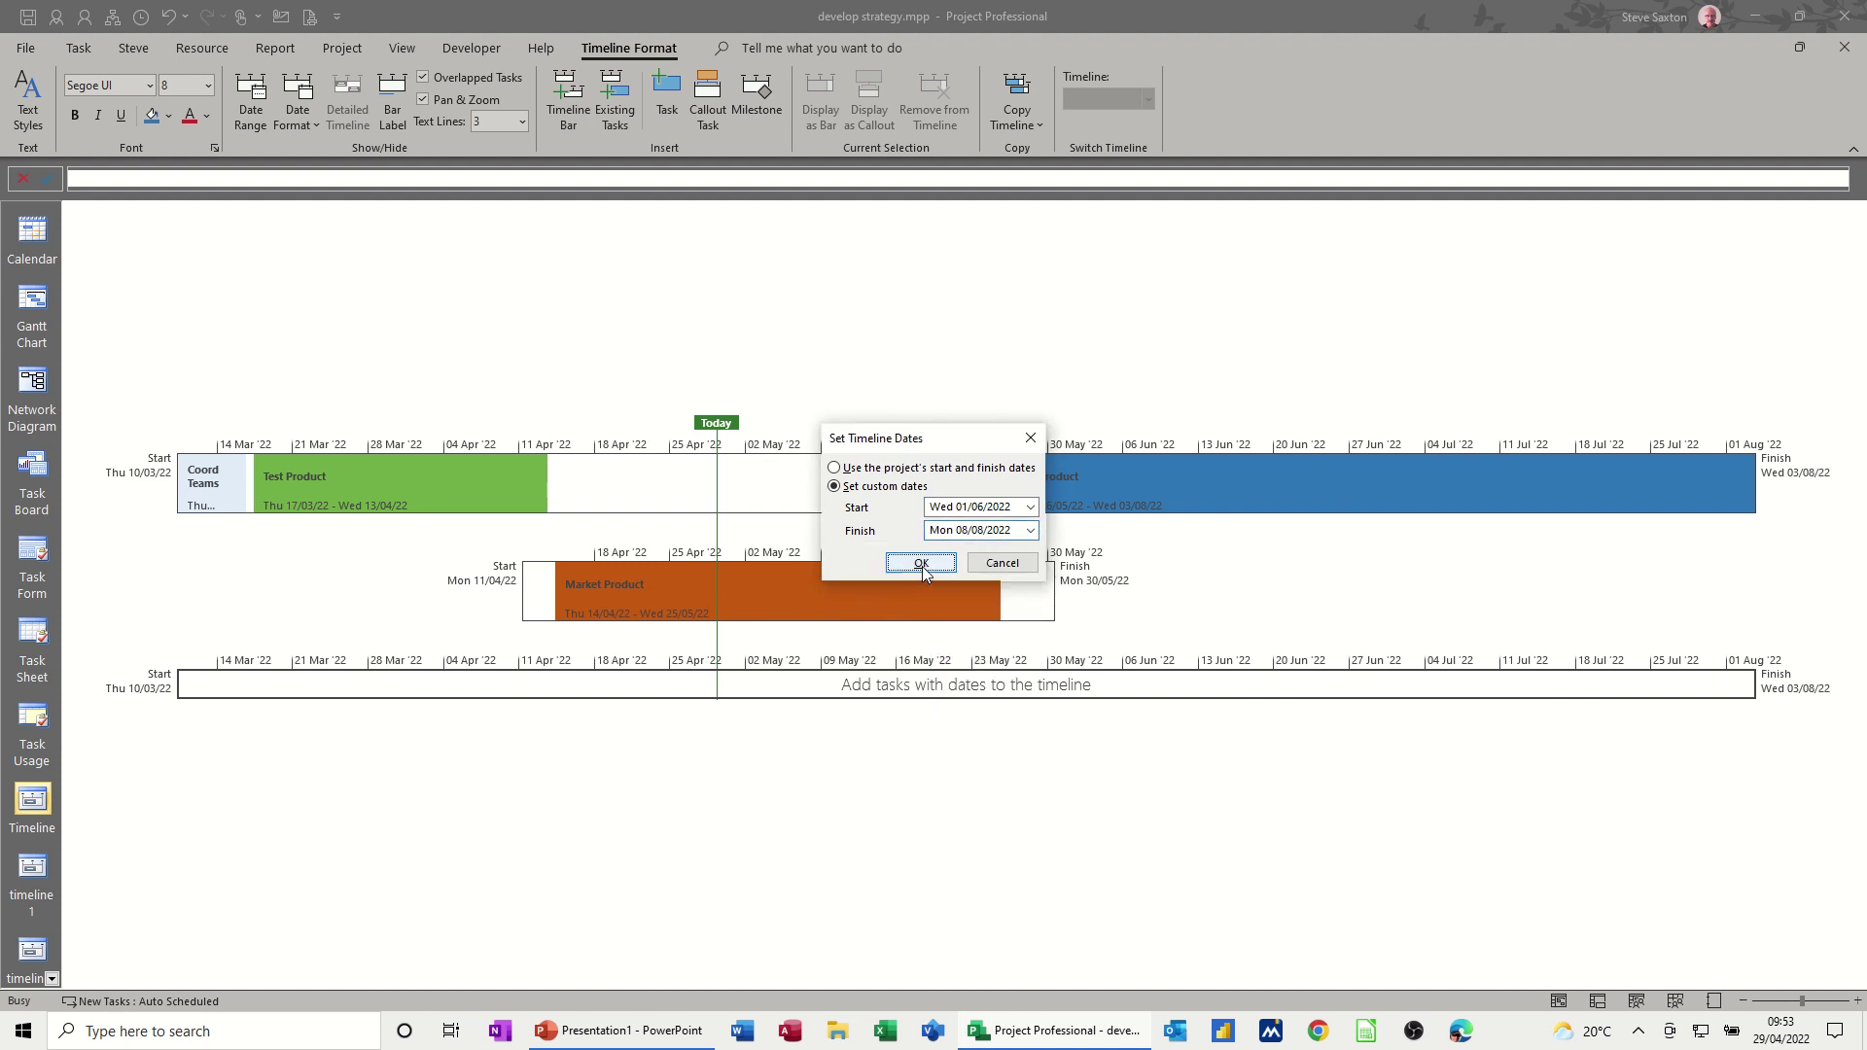
pyautogui.click(921, 564)
pyautogui.moveTo(1293, 498); pyautogui.dragTo(1336, 669)
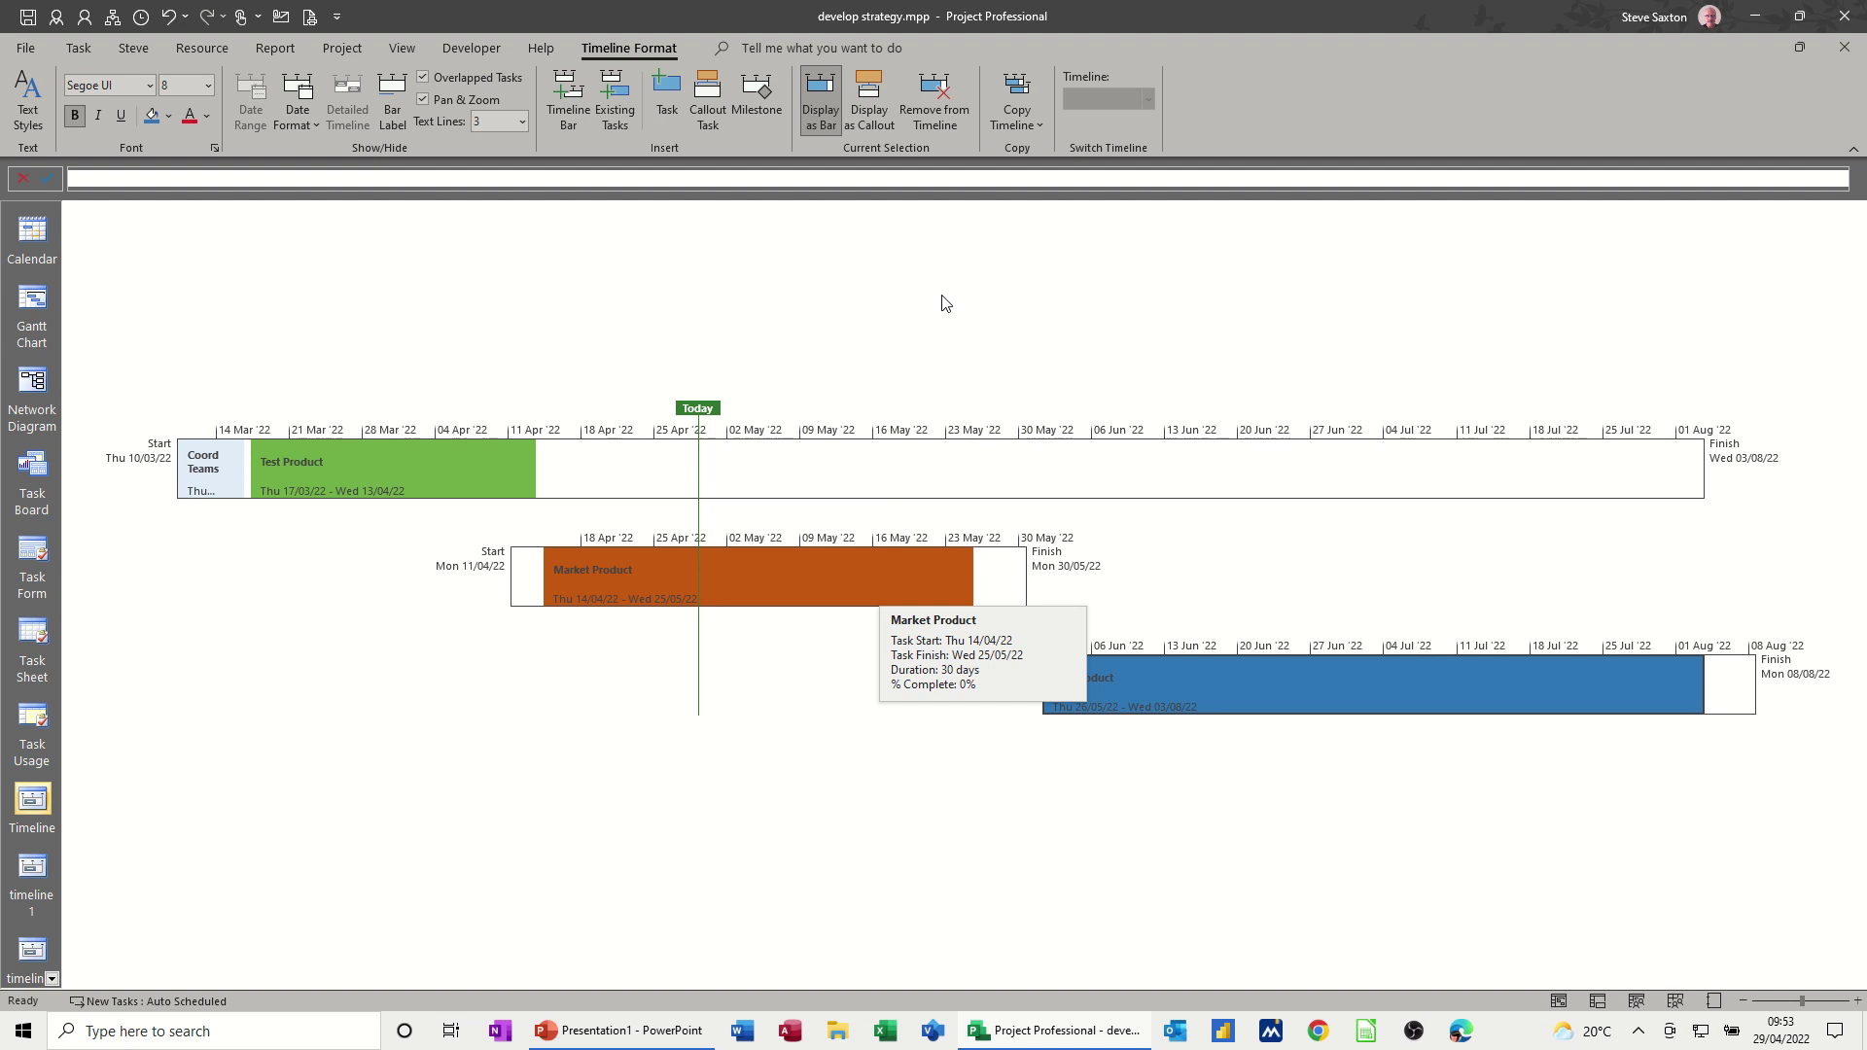
# Switch to the Gantt Chart and show the timeline pane above it, making it taller.
pyautogui.click(56, 303)
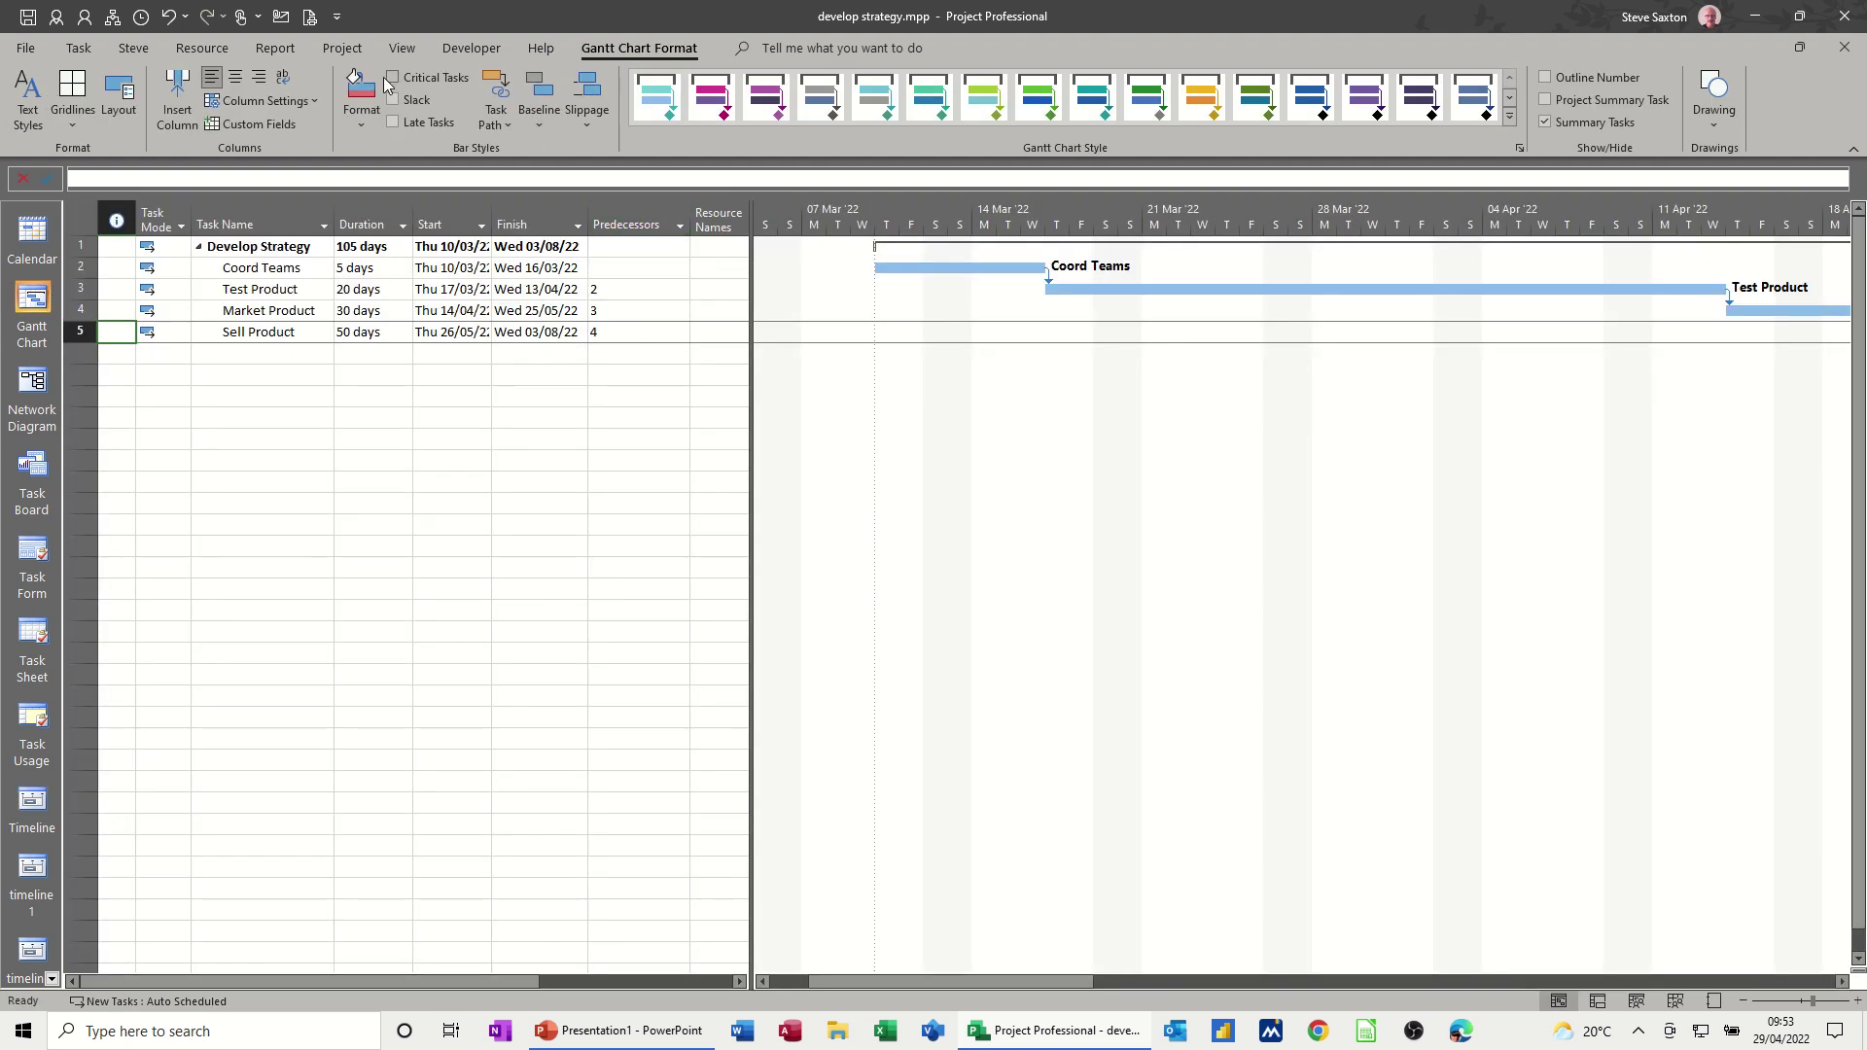
pyautogui.click(399, 47)
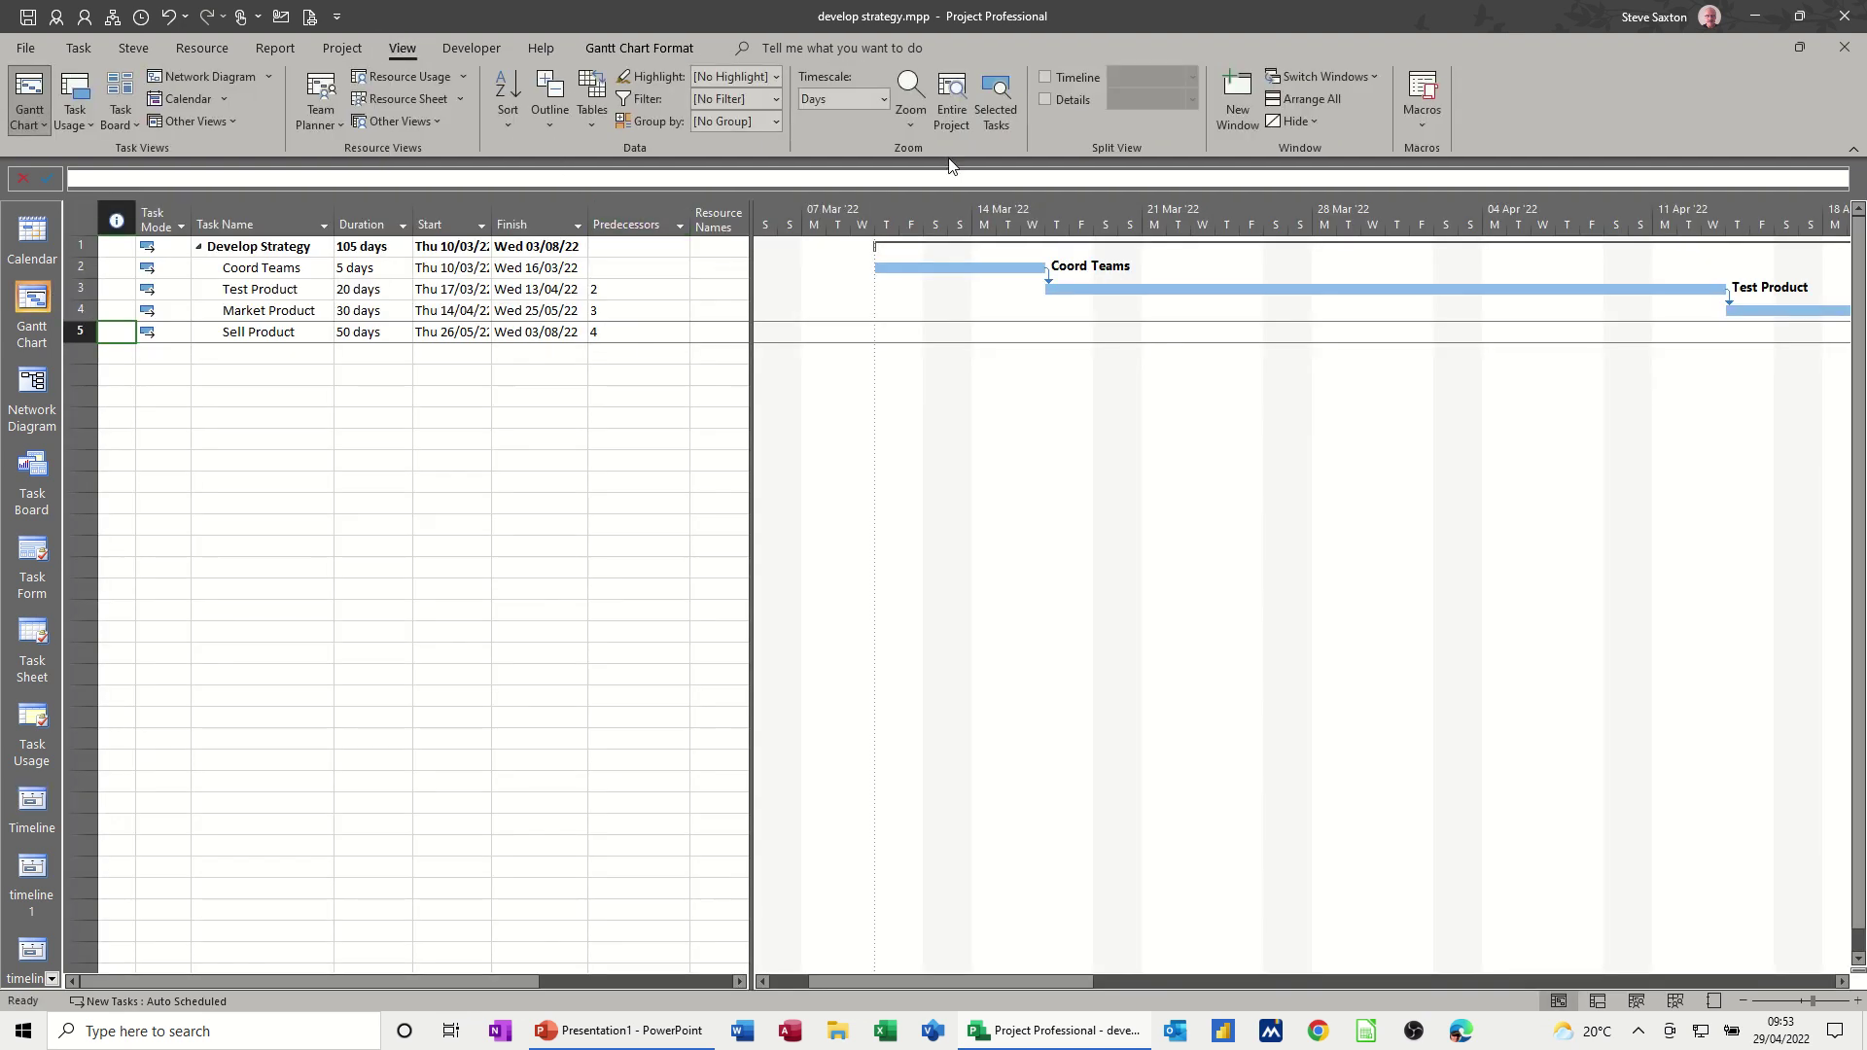
pyautogui.click(1044, 77)
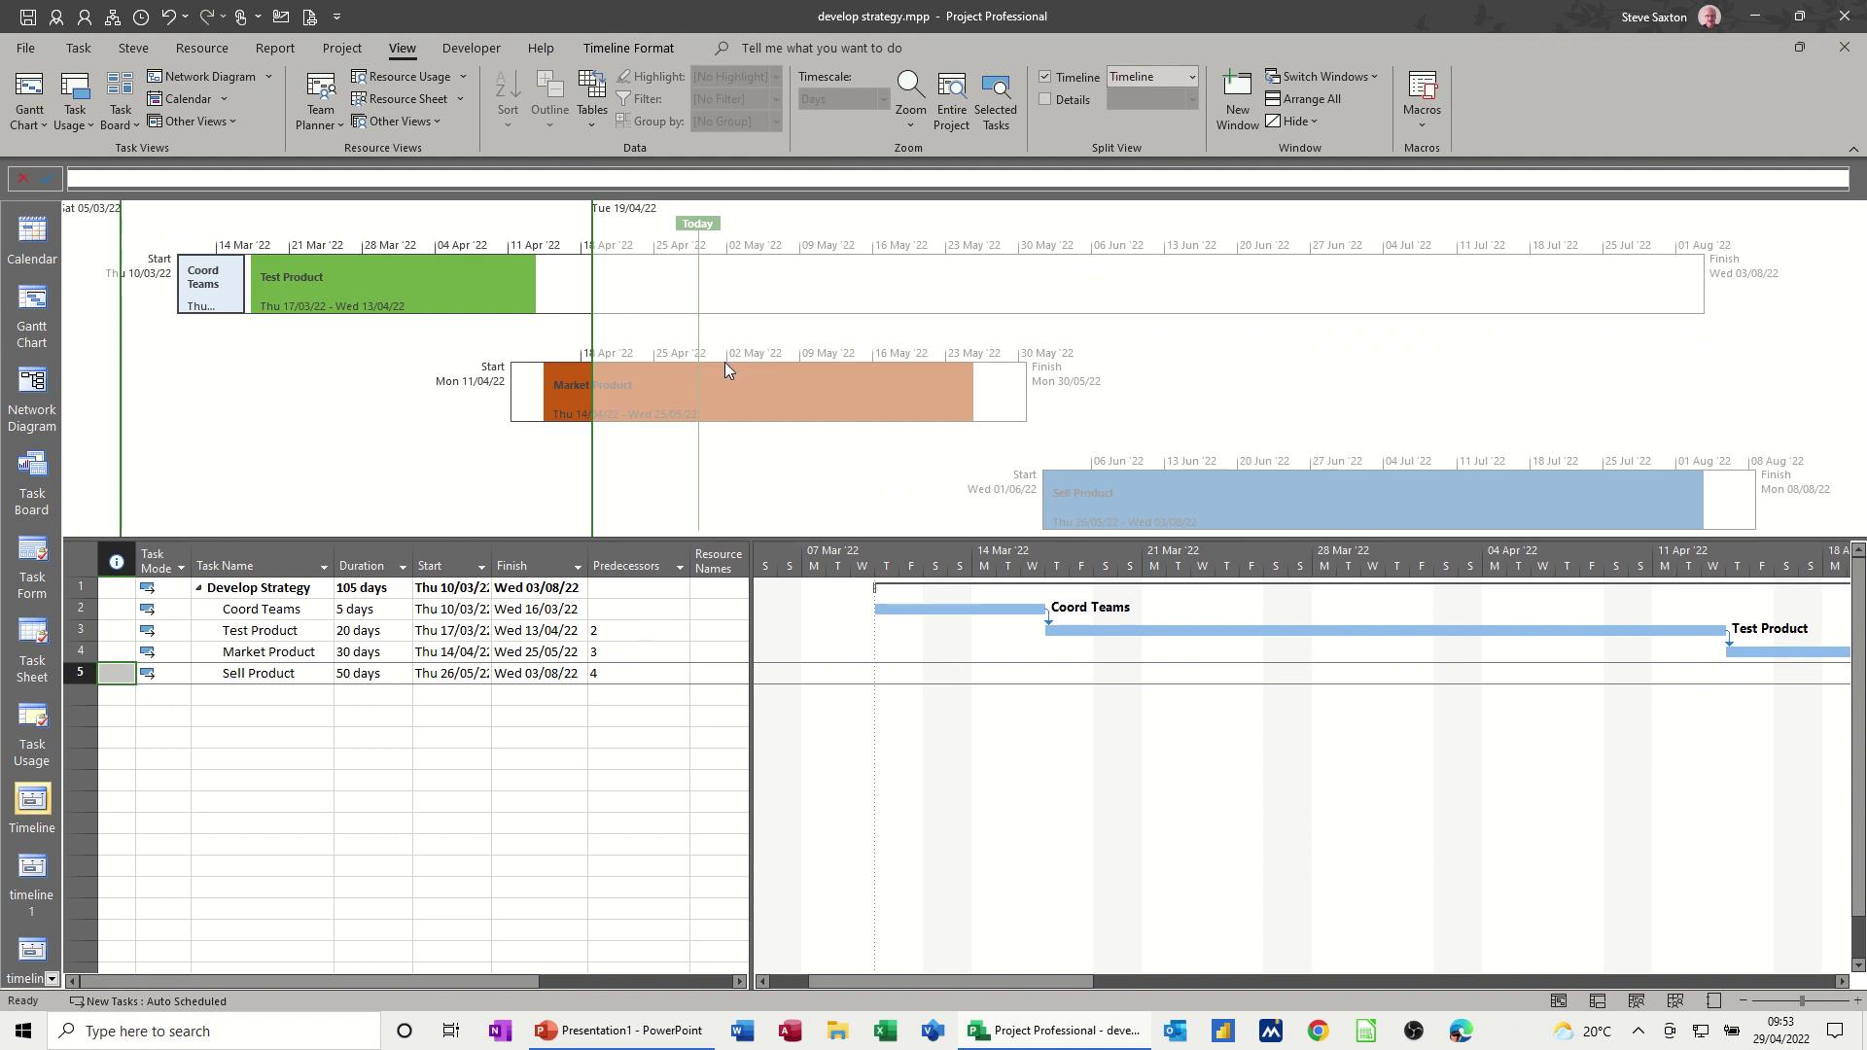
pyautogui.click(688, 476)
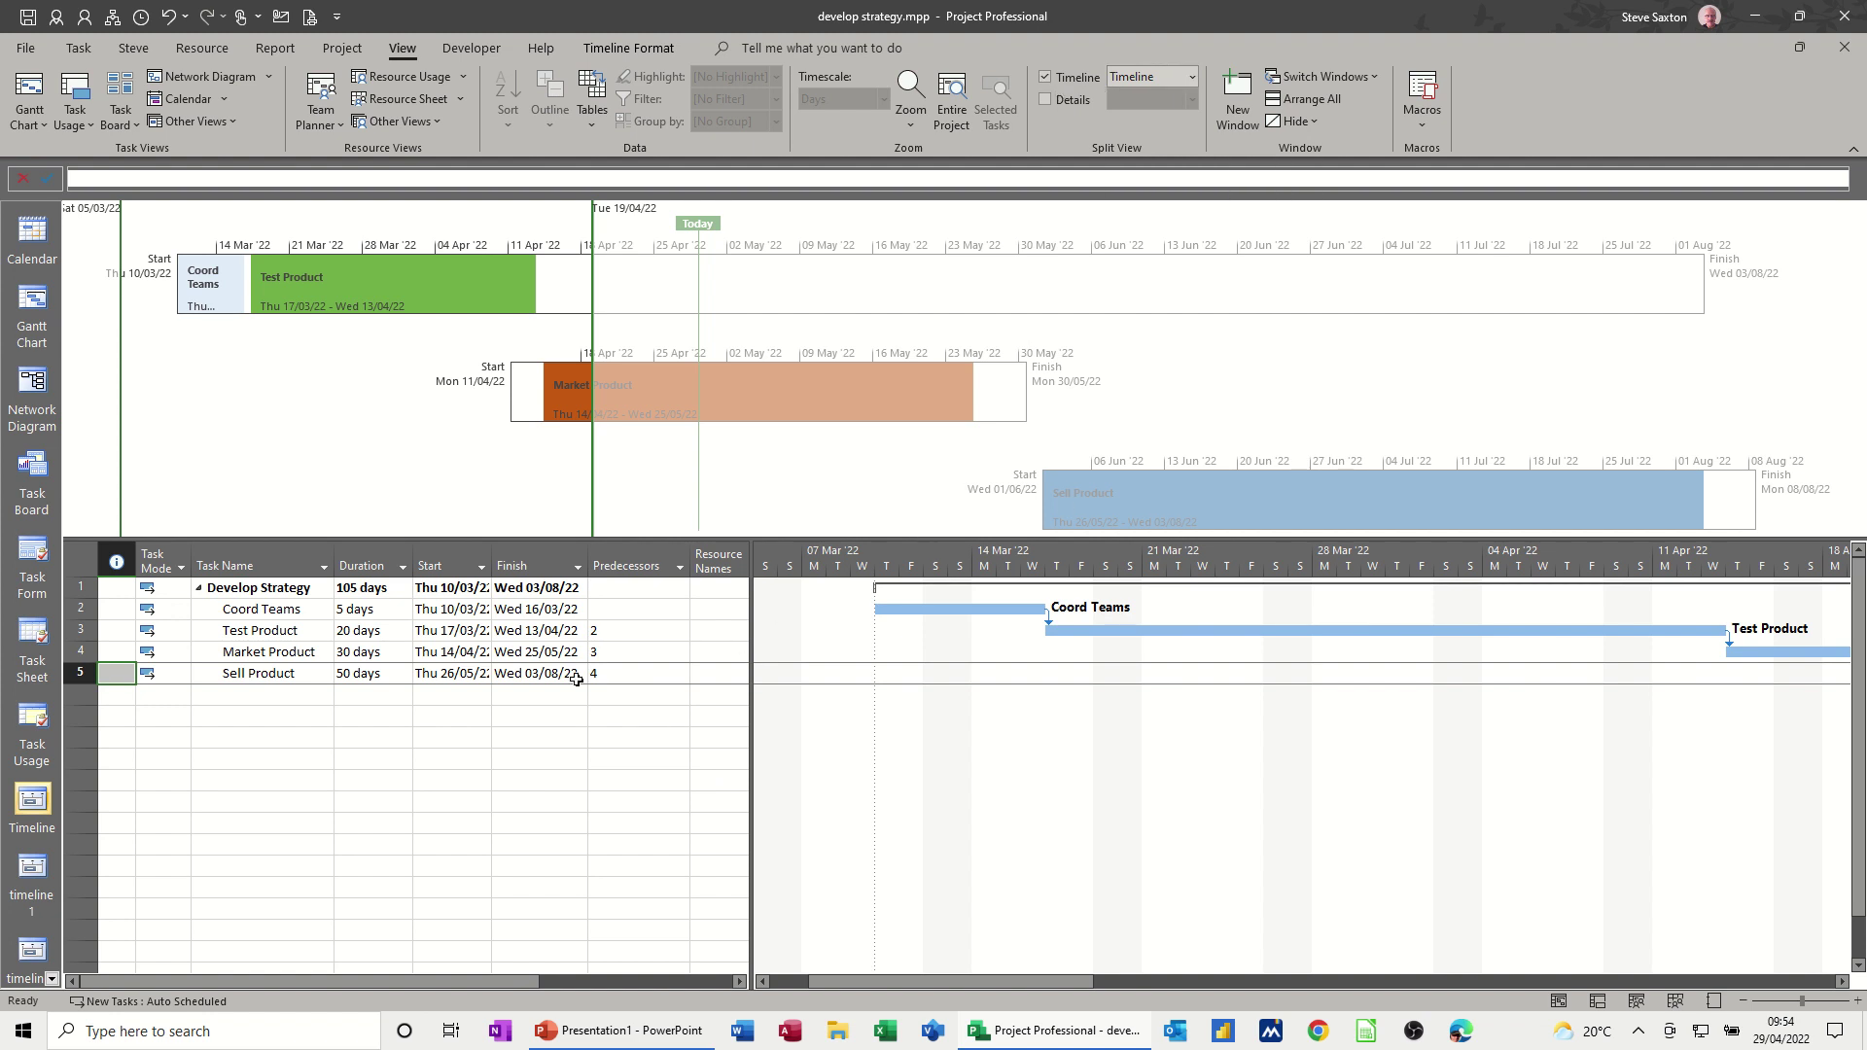
pyautogui.moveTo(1344, 512); pyautogui.dragTo(1342, 516)
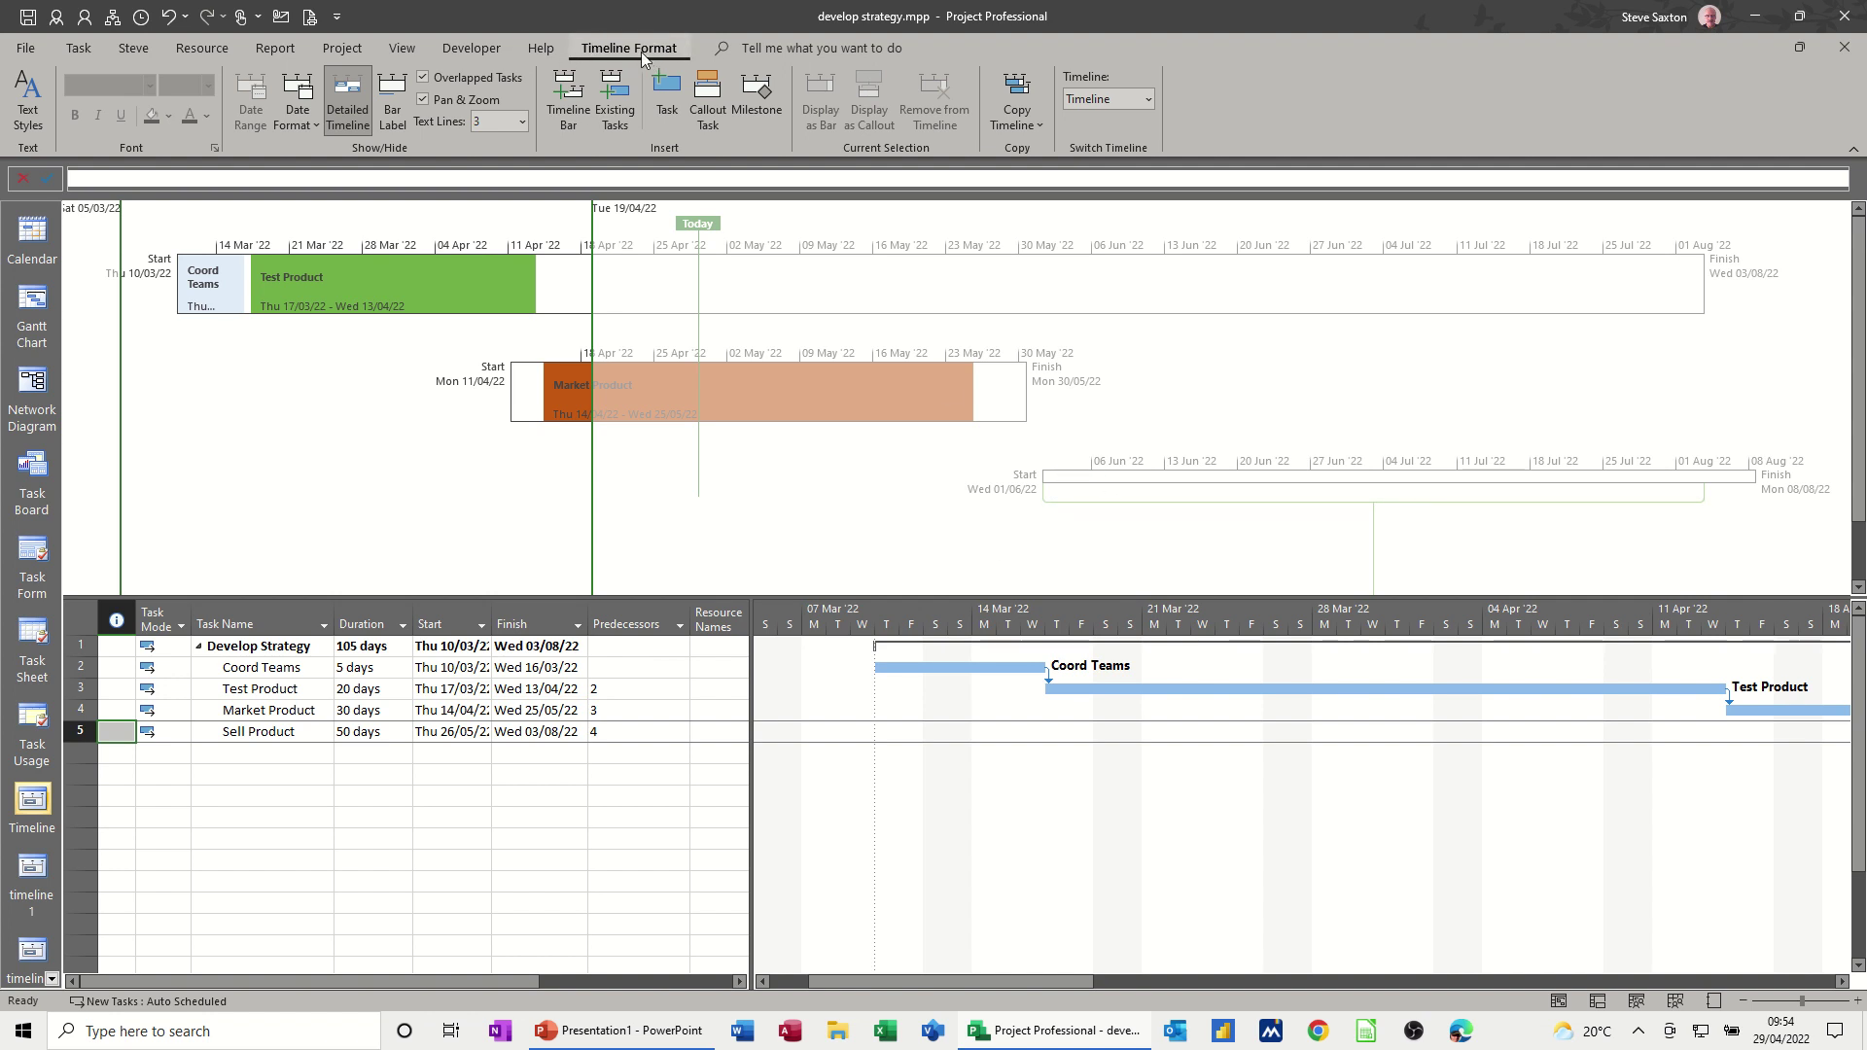
pyautogui.click(914, 510)
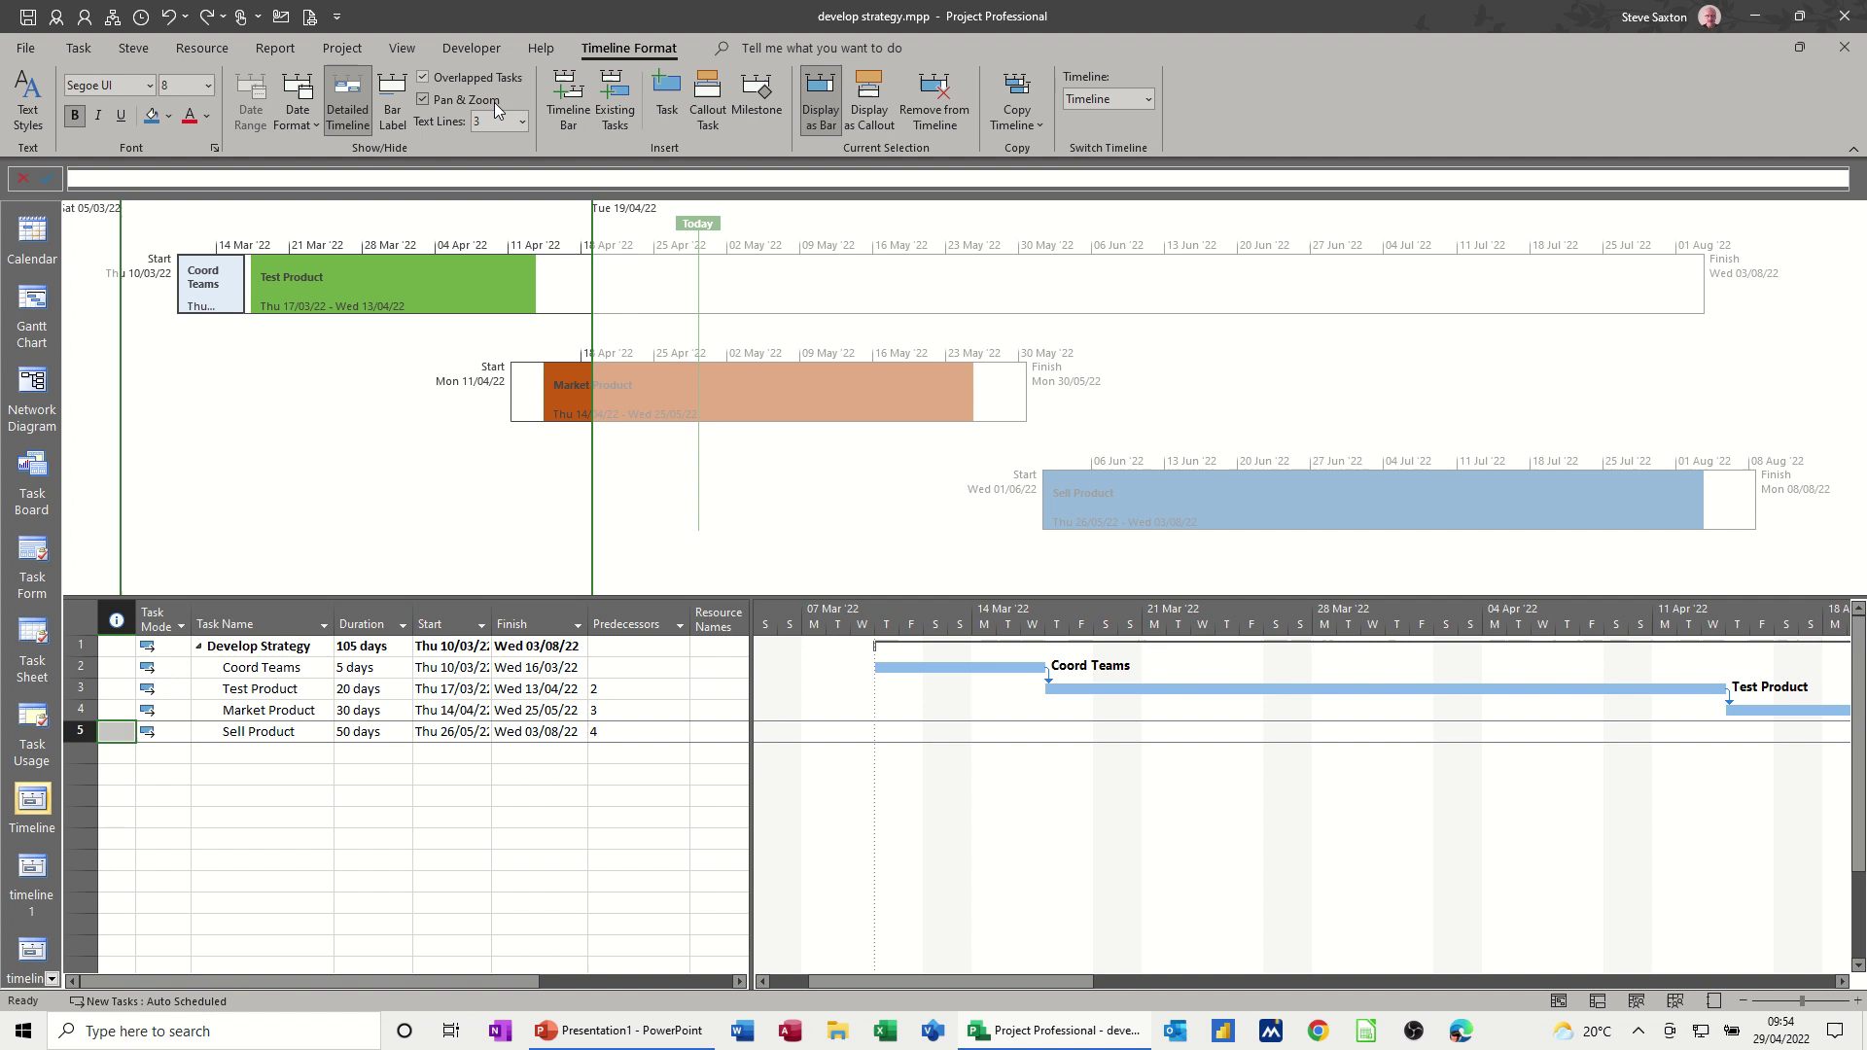
# Hide the timeline pane so the Gantt Chart stands on its own.
pyautogui.click(399, 47)
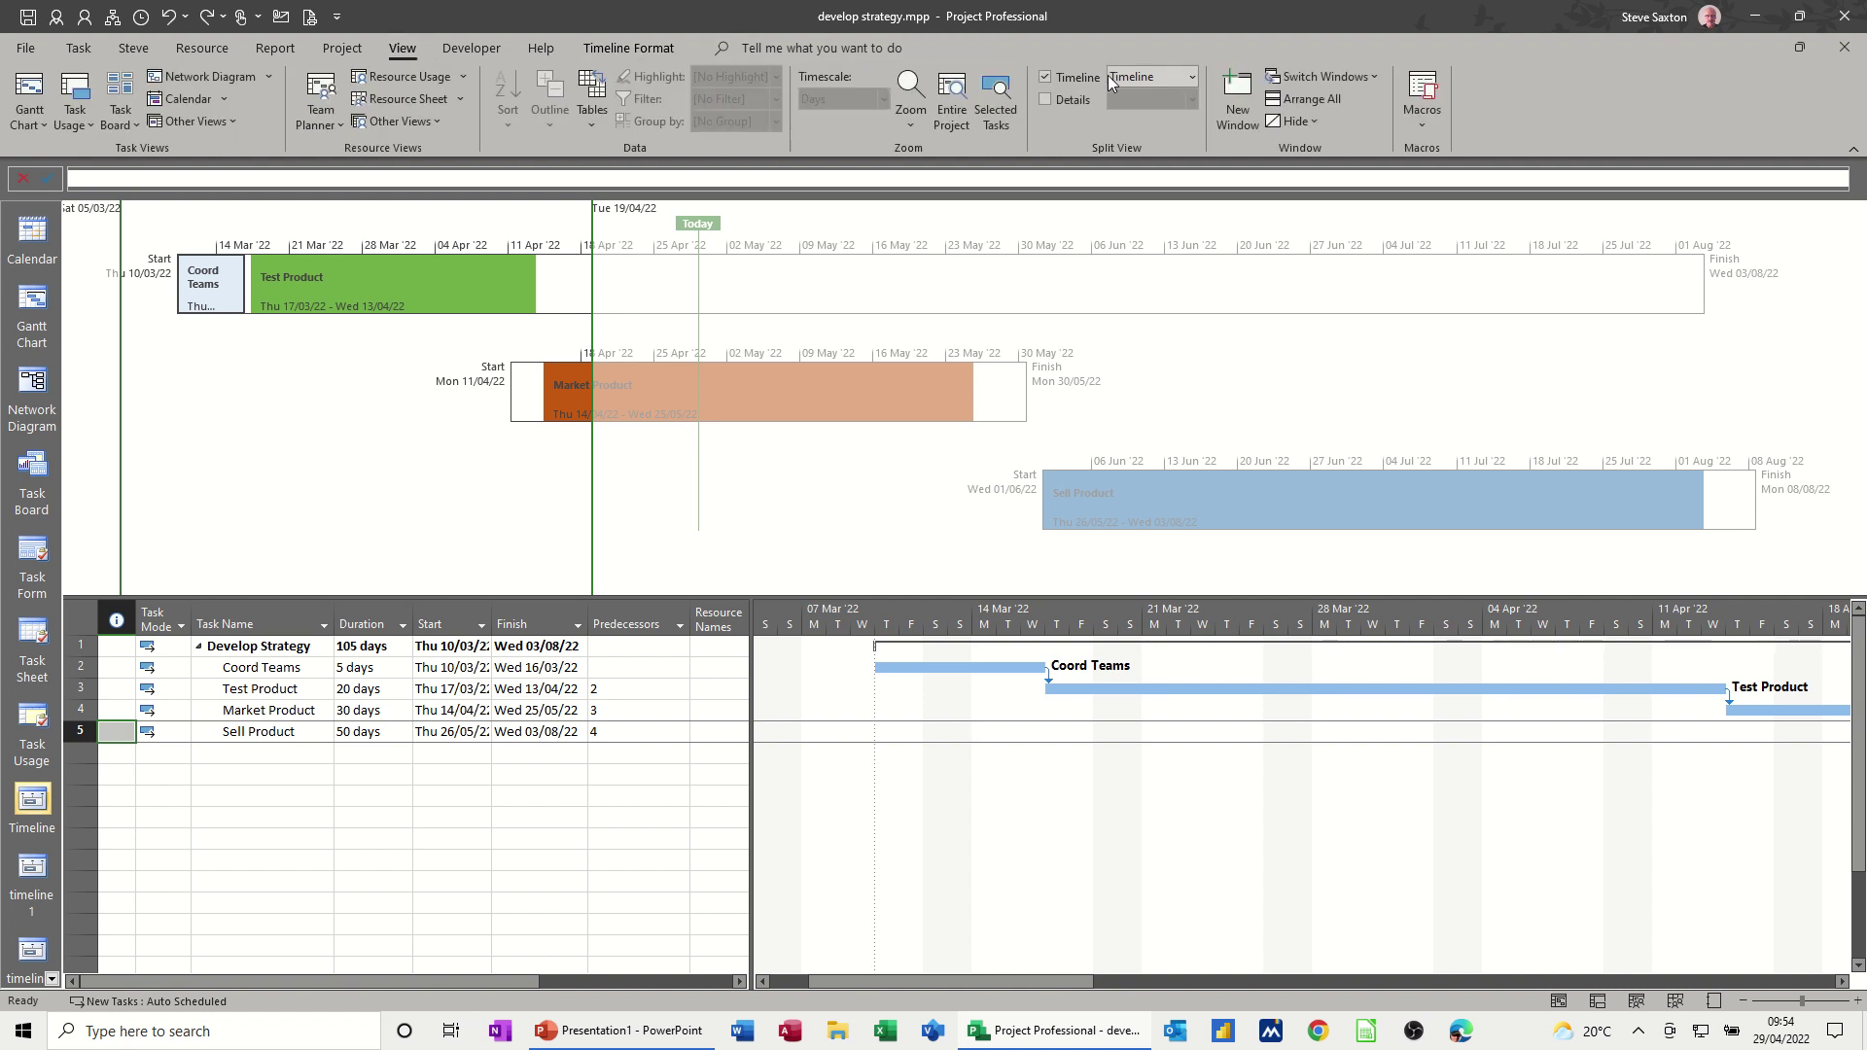
pyautogui.click(628, 48)
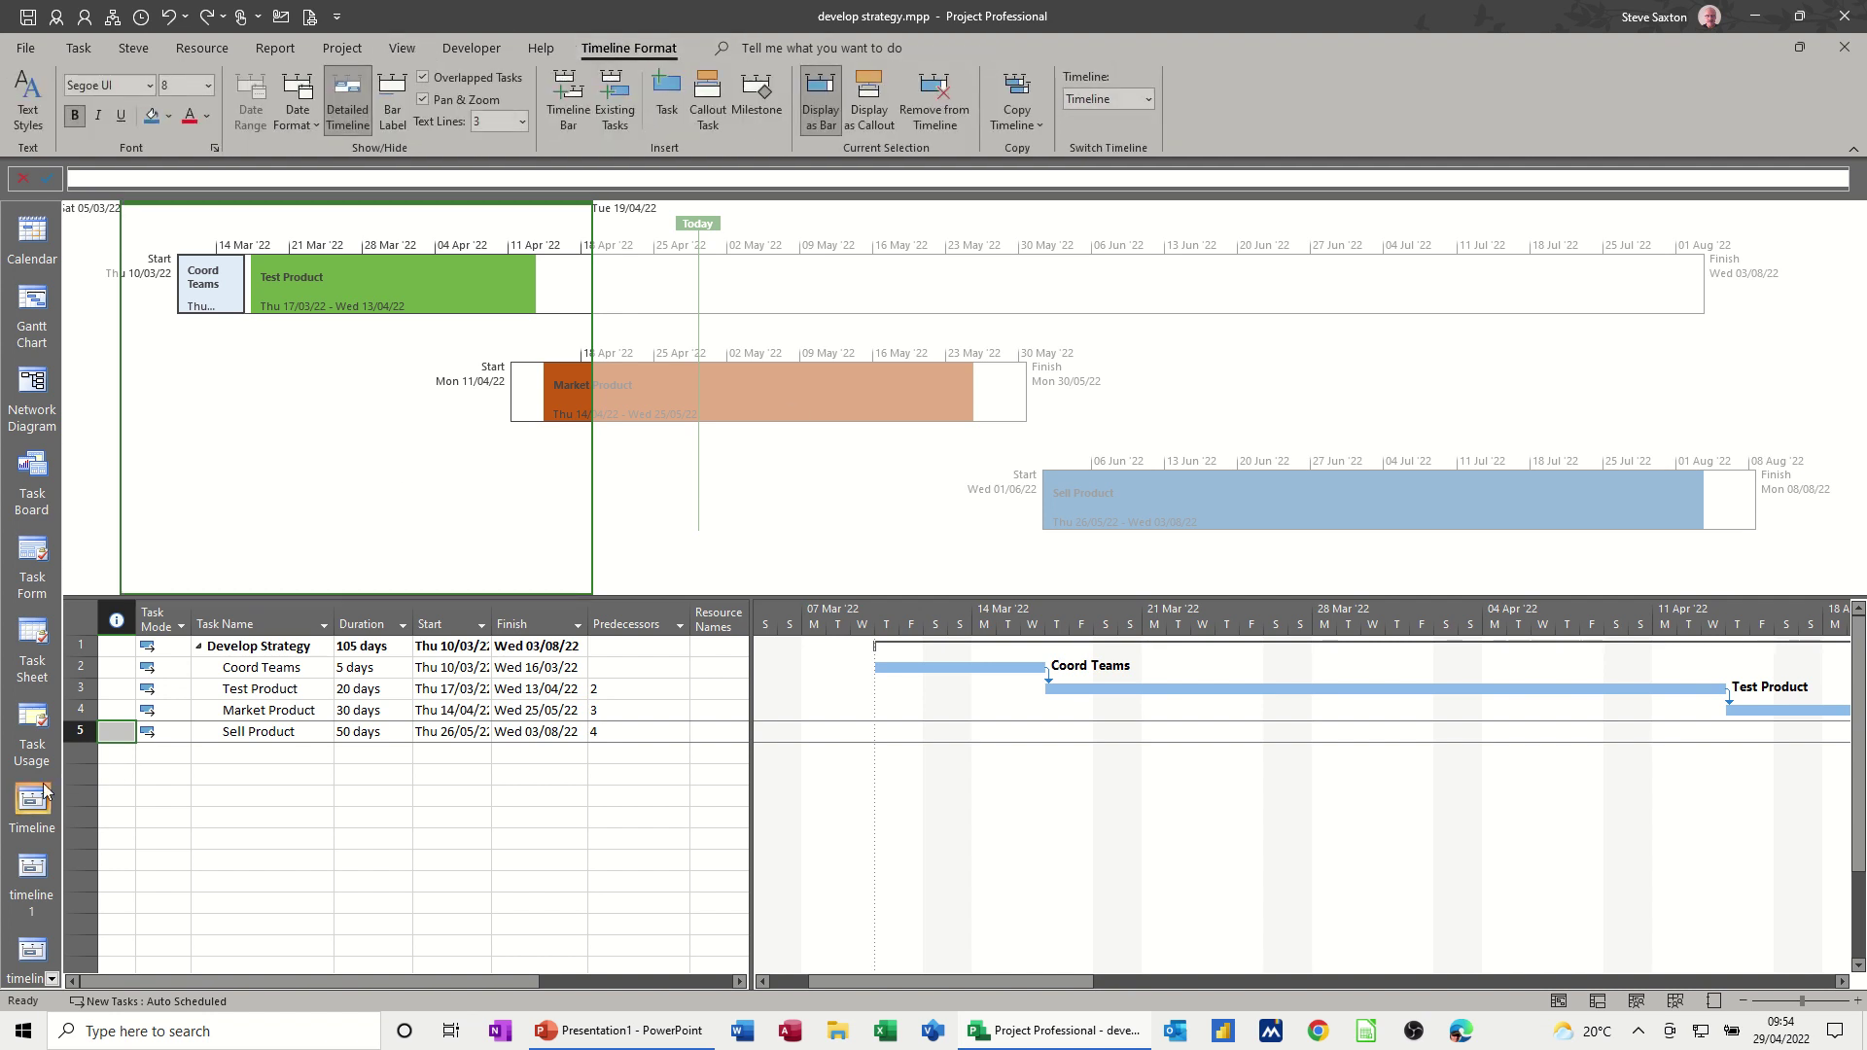
pyautogui.click(402, 47)
pyautogui.click(1048, 76)
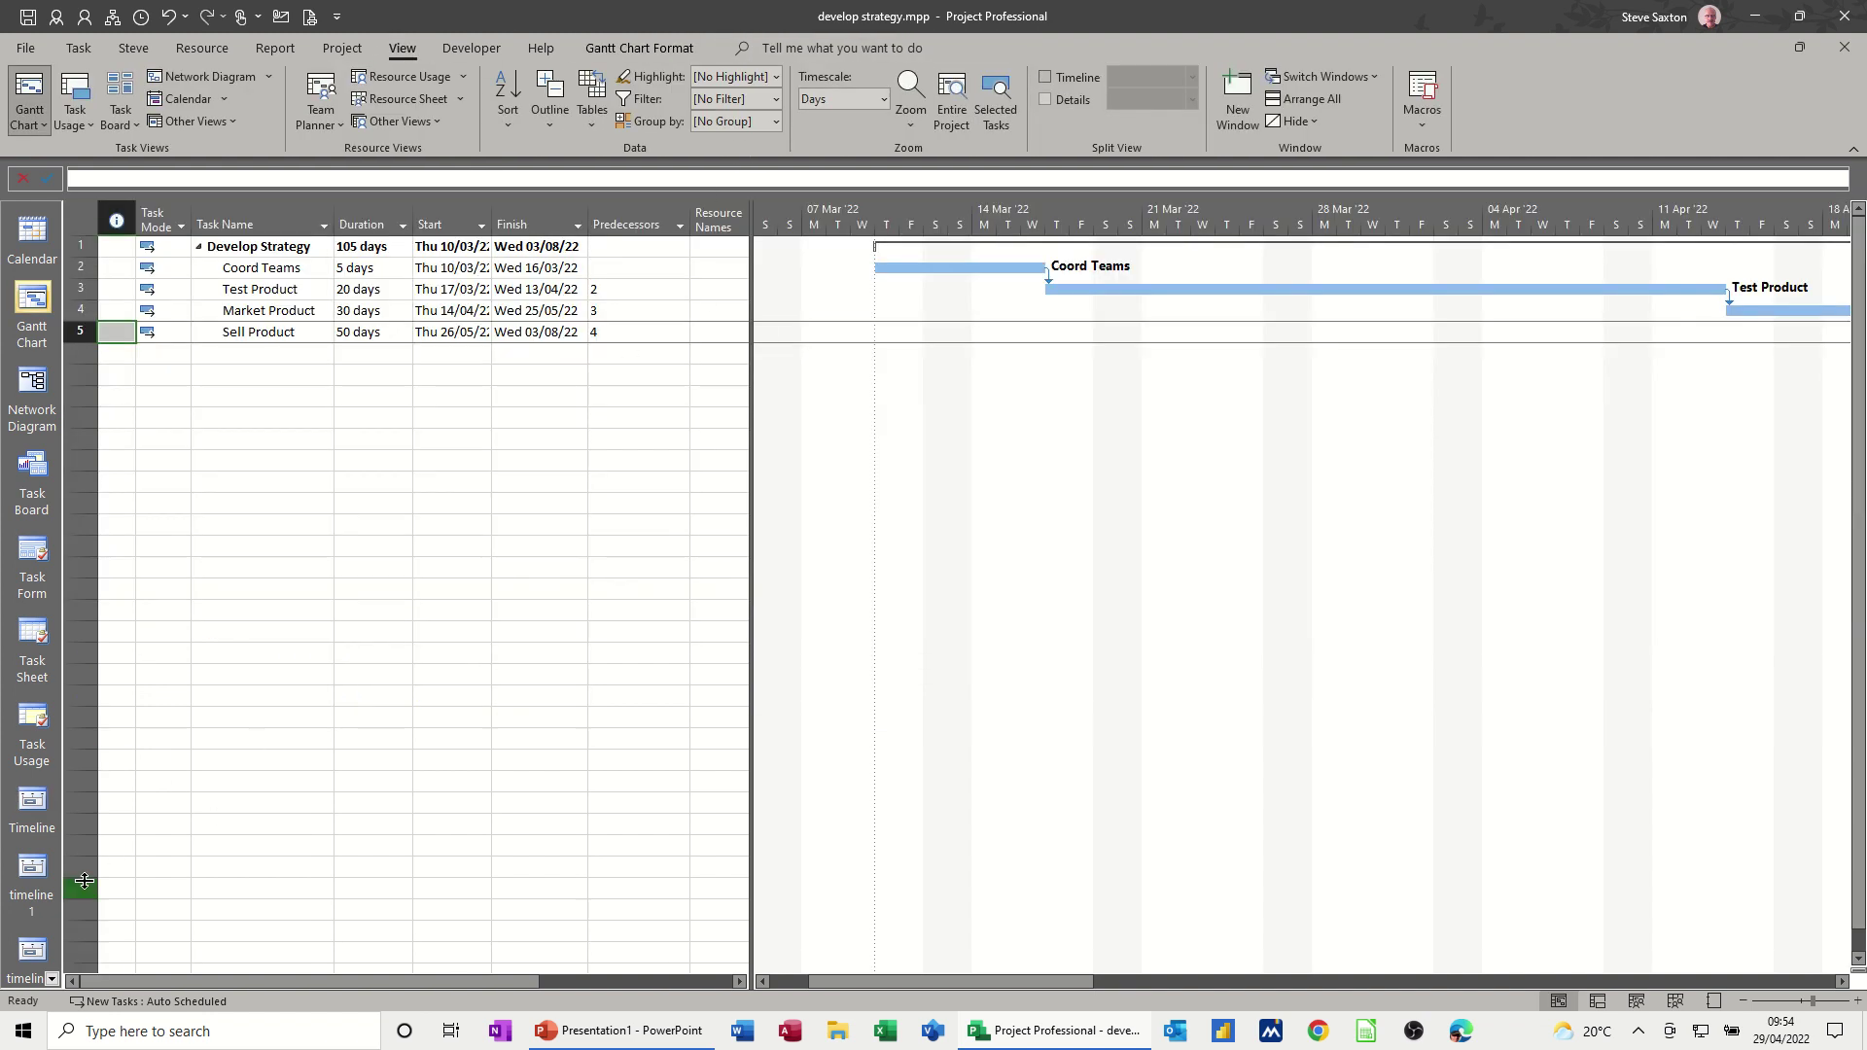
# Return to the Timeline view and copy the timeline For Presentation.
pyautogui.click(39, 812)
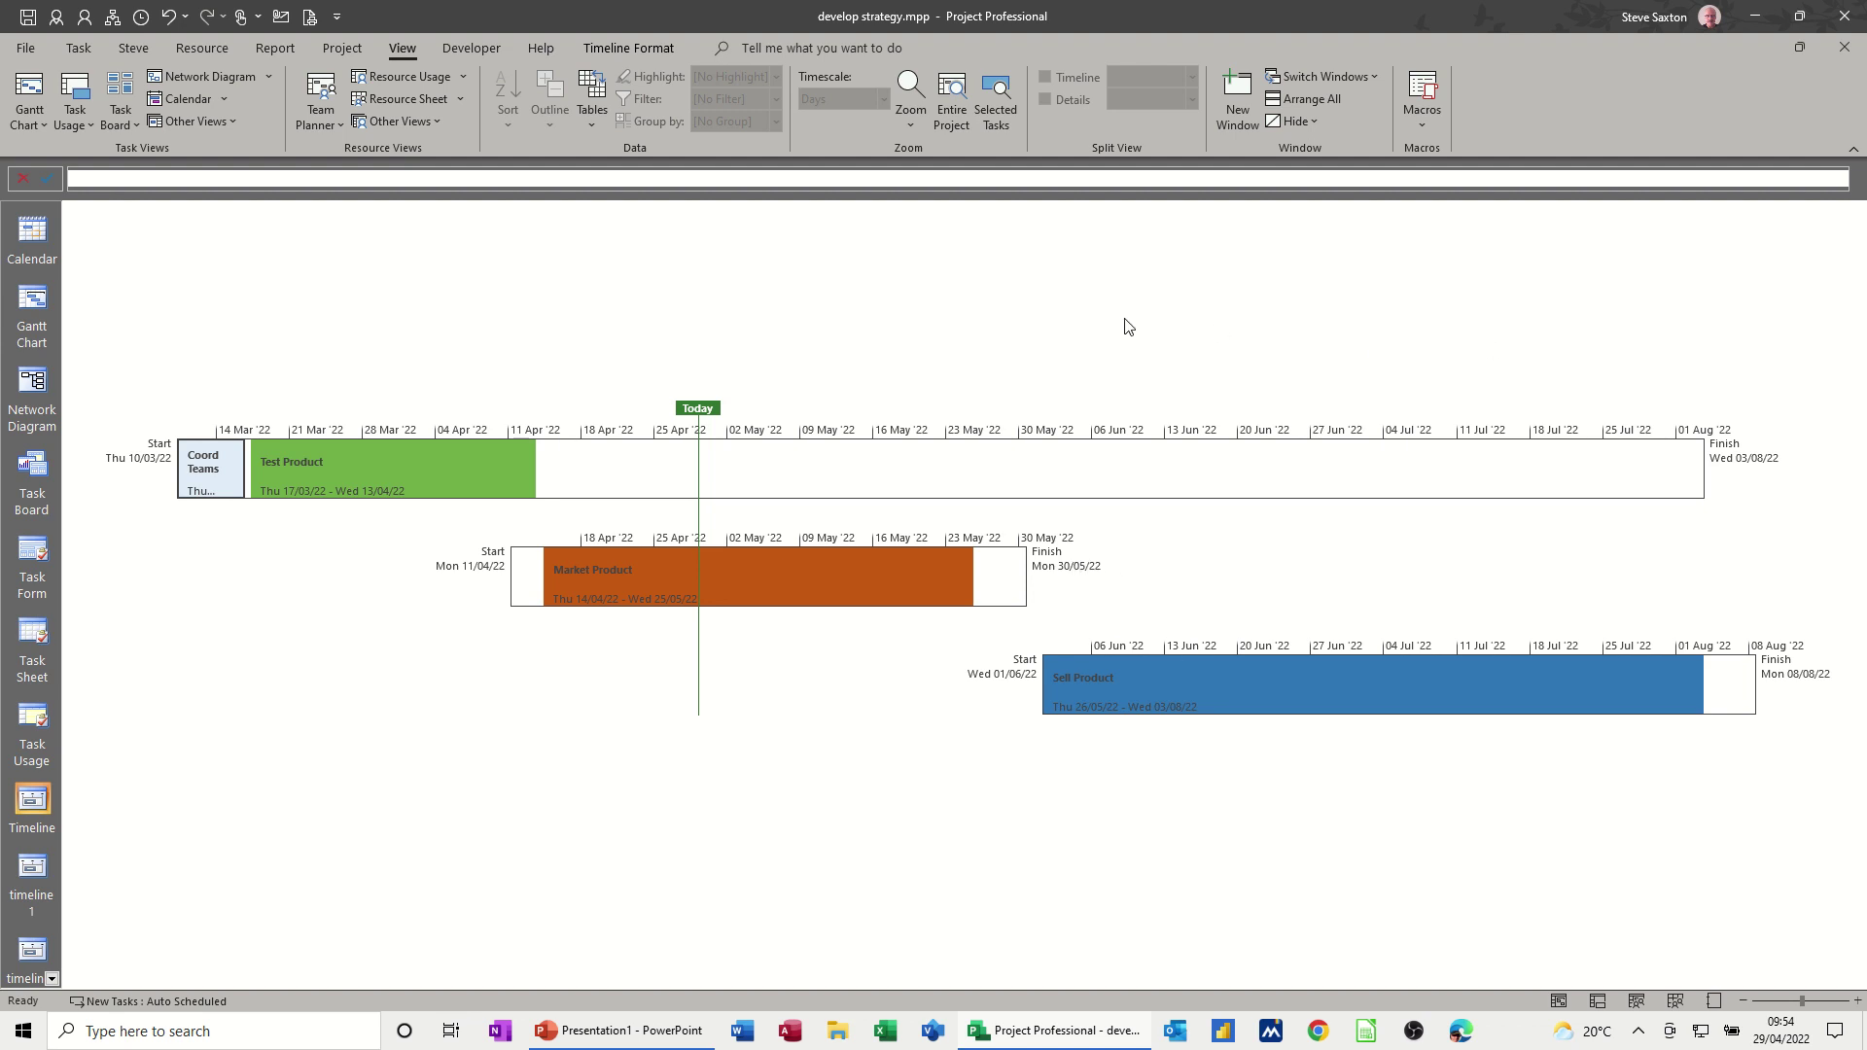
pyautogui.click(644, 49)
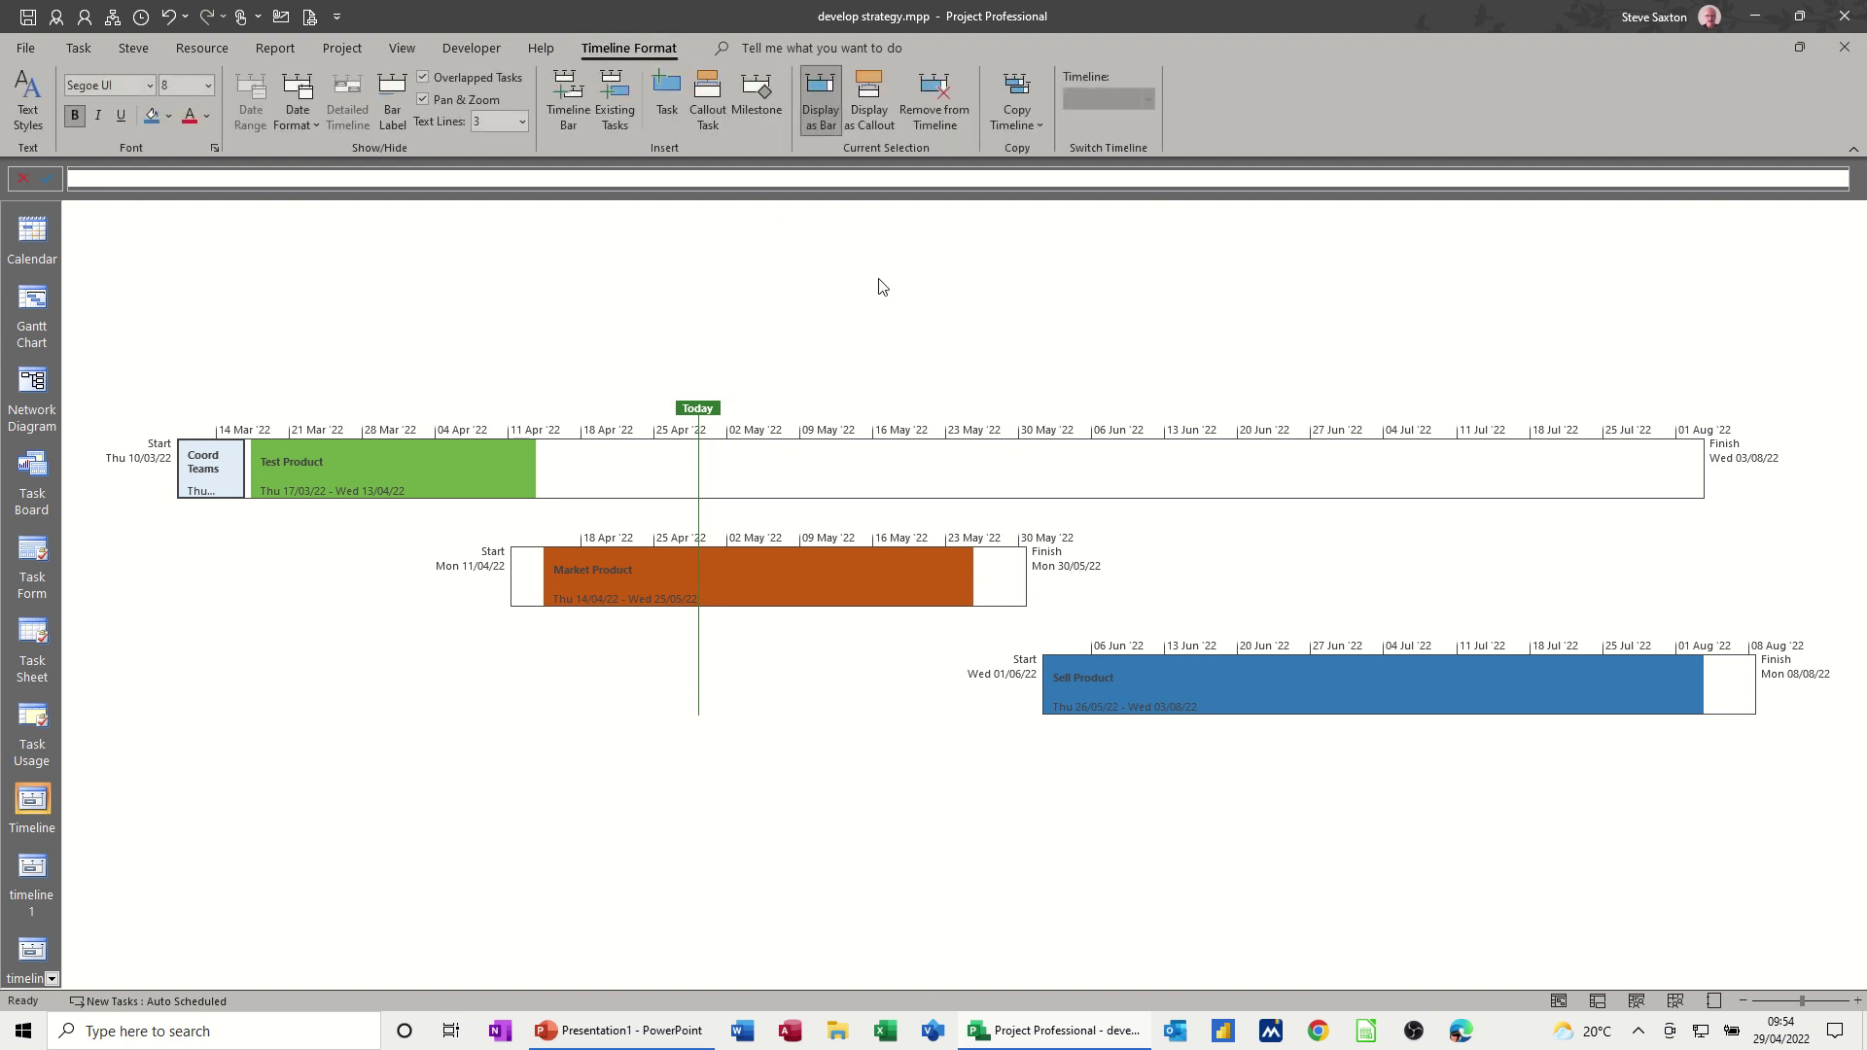
pyautogui.click(1035, 129)
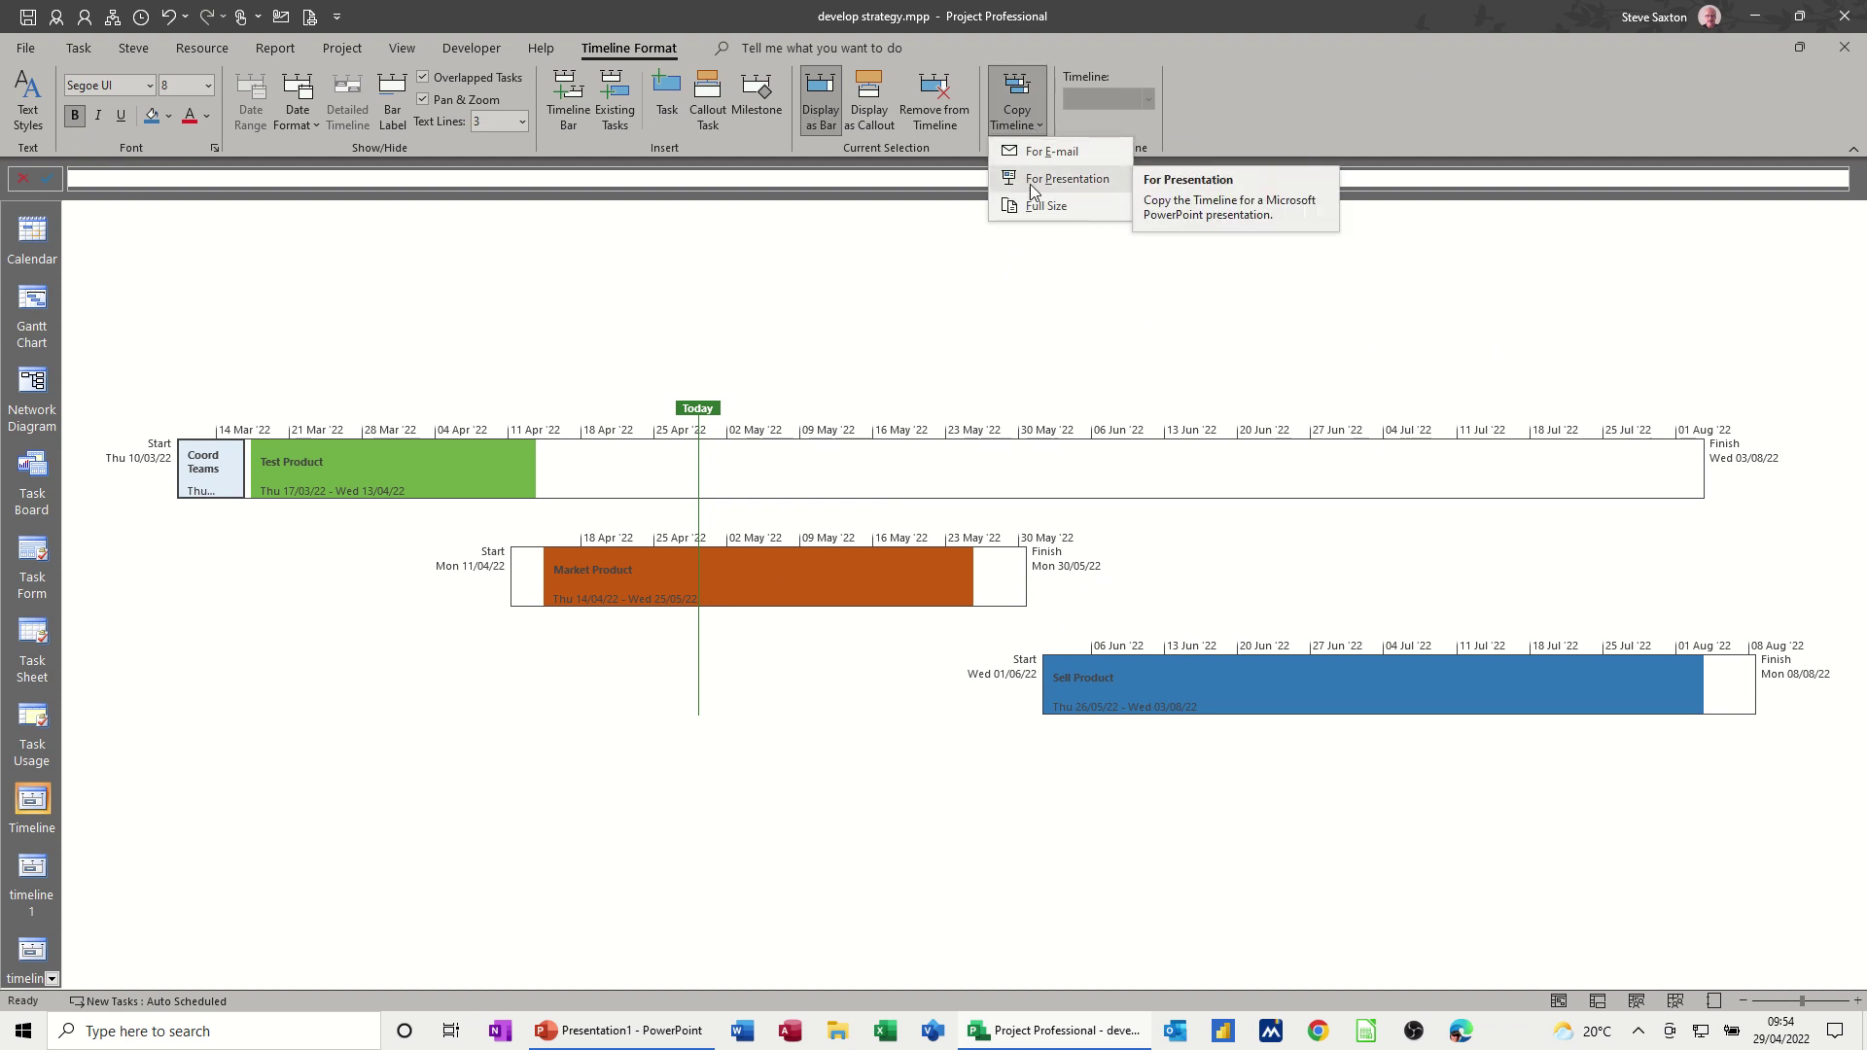
pyautogui.click(1056, 180)
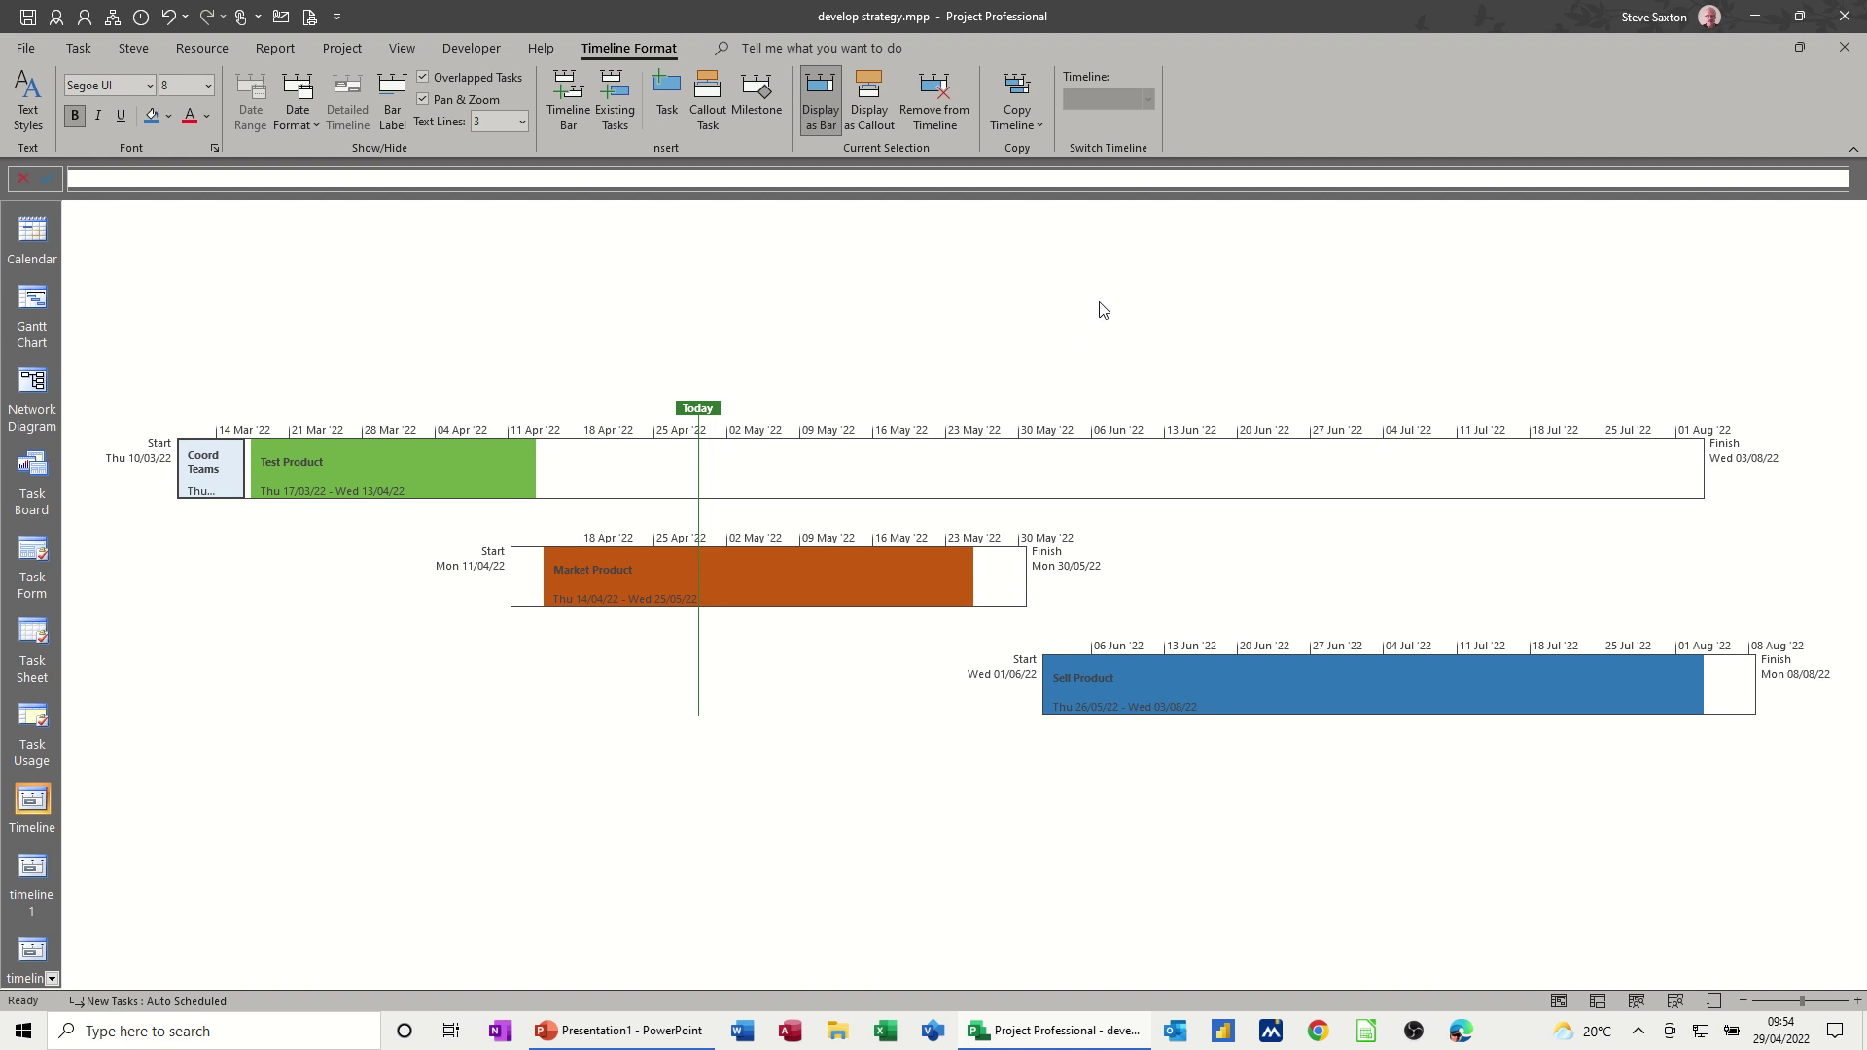
# Switch to PowerPoint and maximize the blank Presentation2 window.
pyautogui.click(553, 1036)
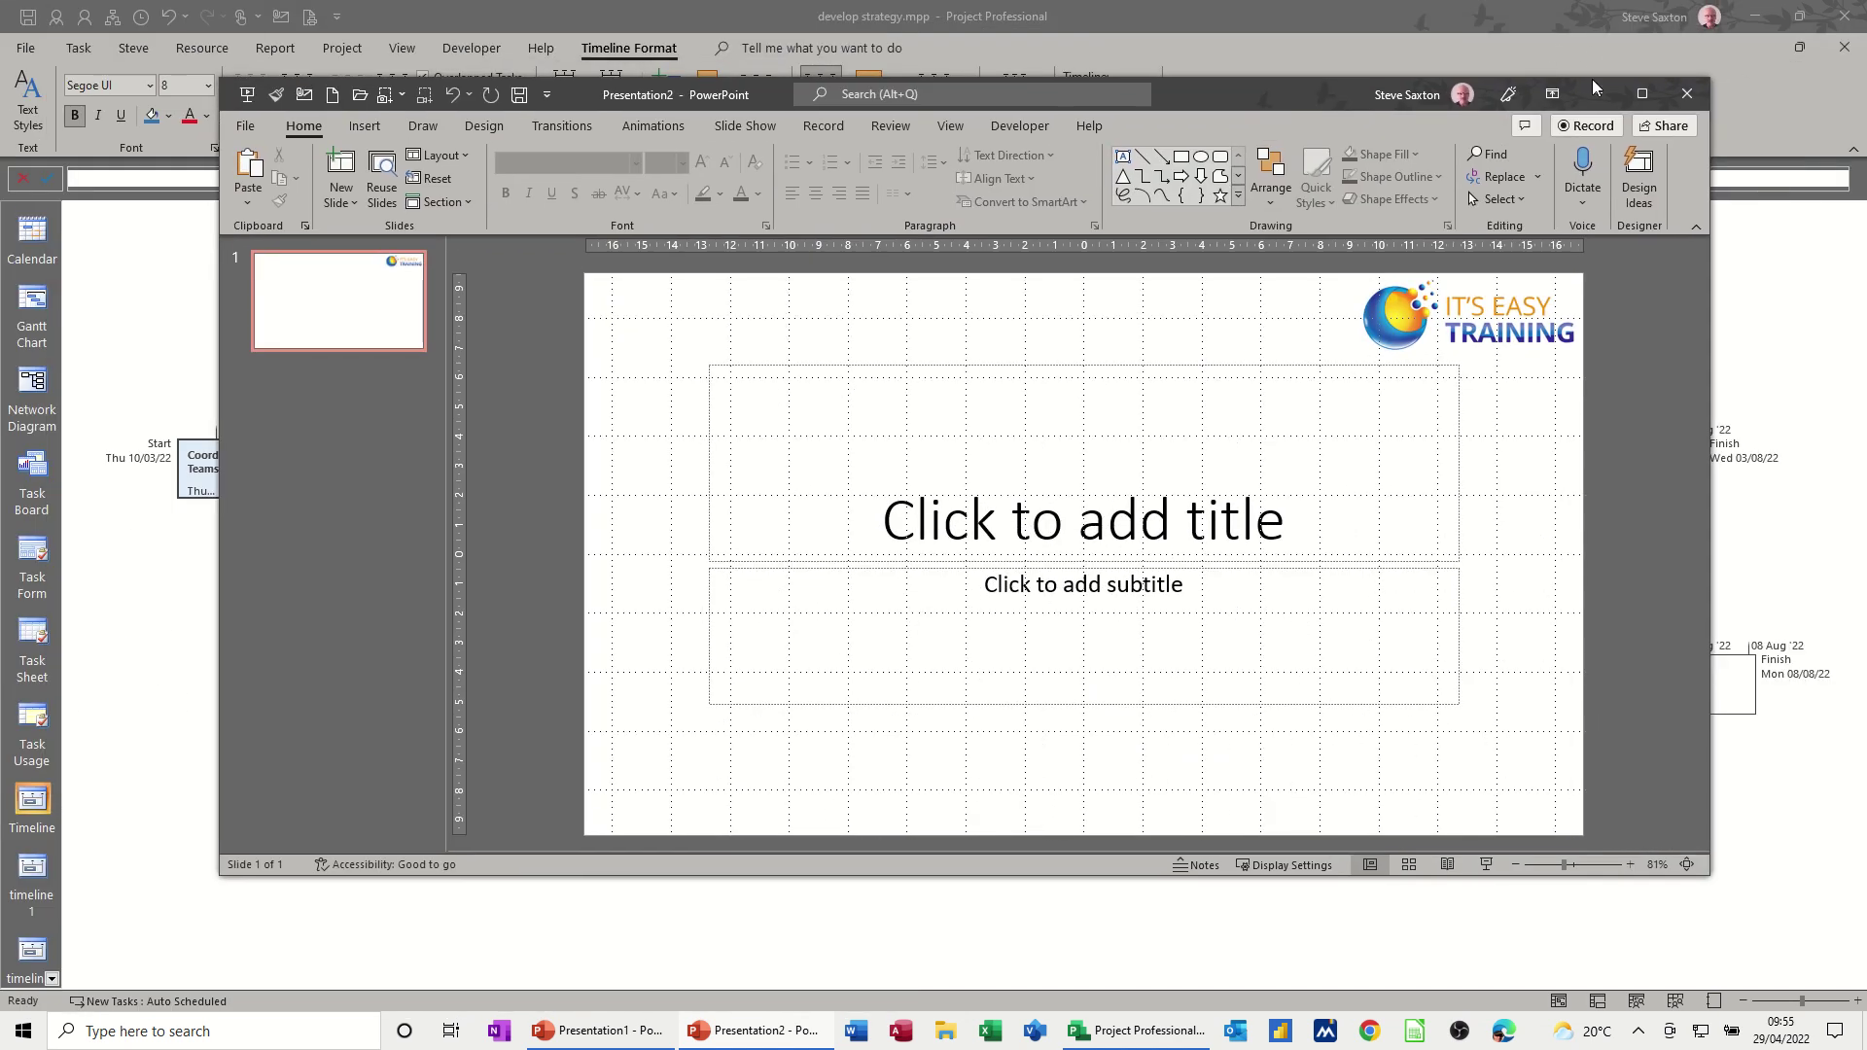
pyautogui.click(1643, 95)
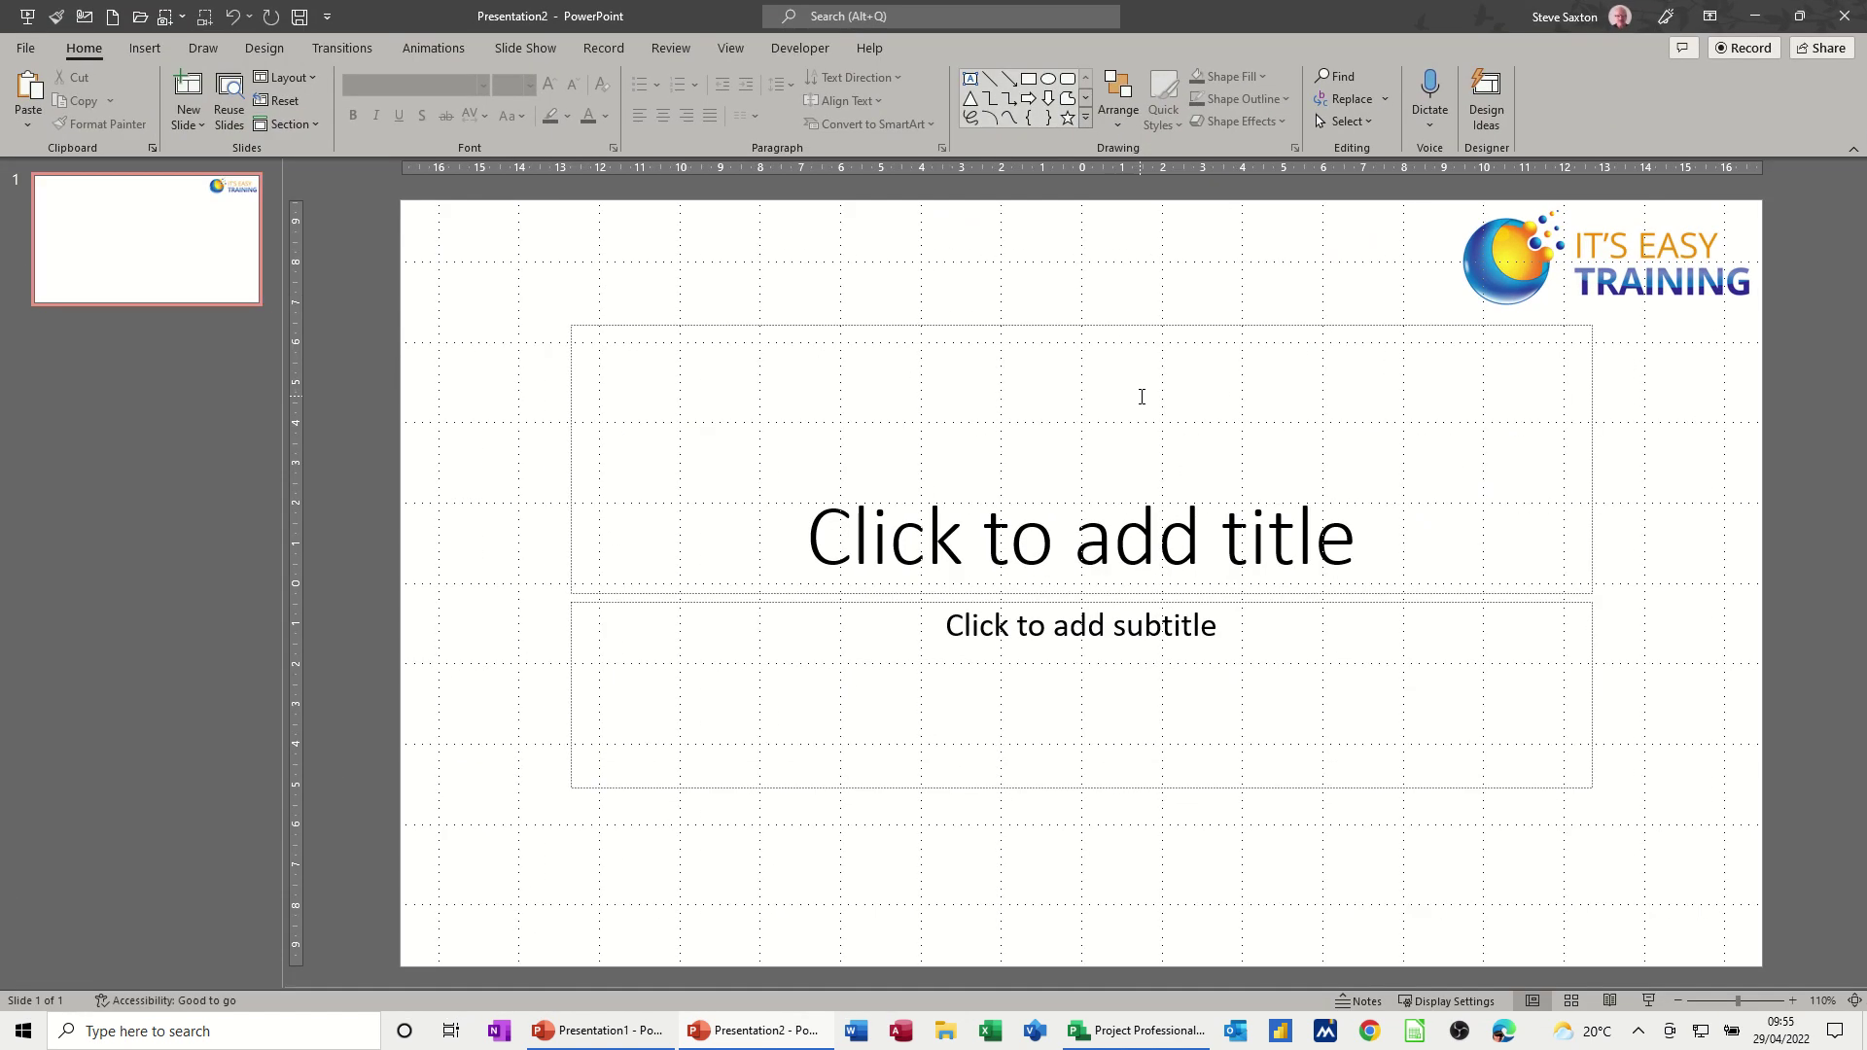
# Paste the colour-coded Project timeline onto the slide, switch it to the Blank layout, and check the Coord Teams box.
pyautogui.hotkey('ctrl', 'v')
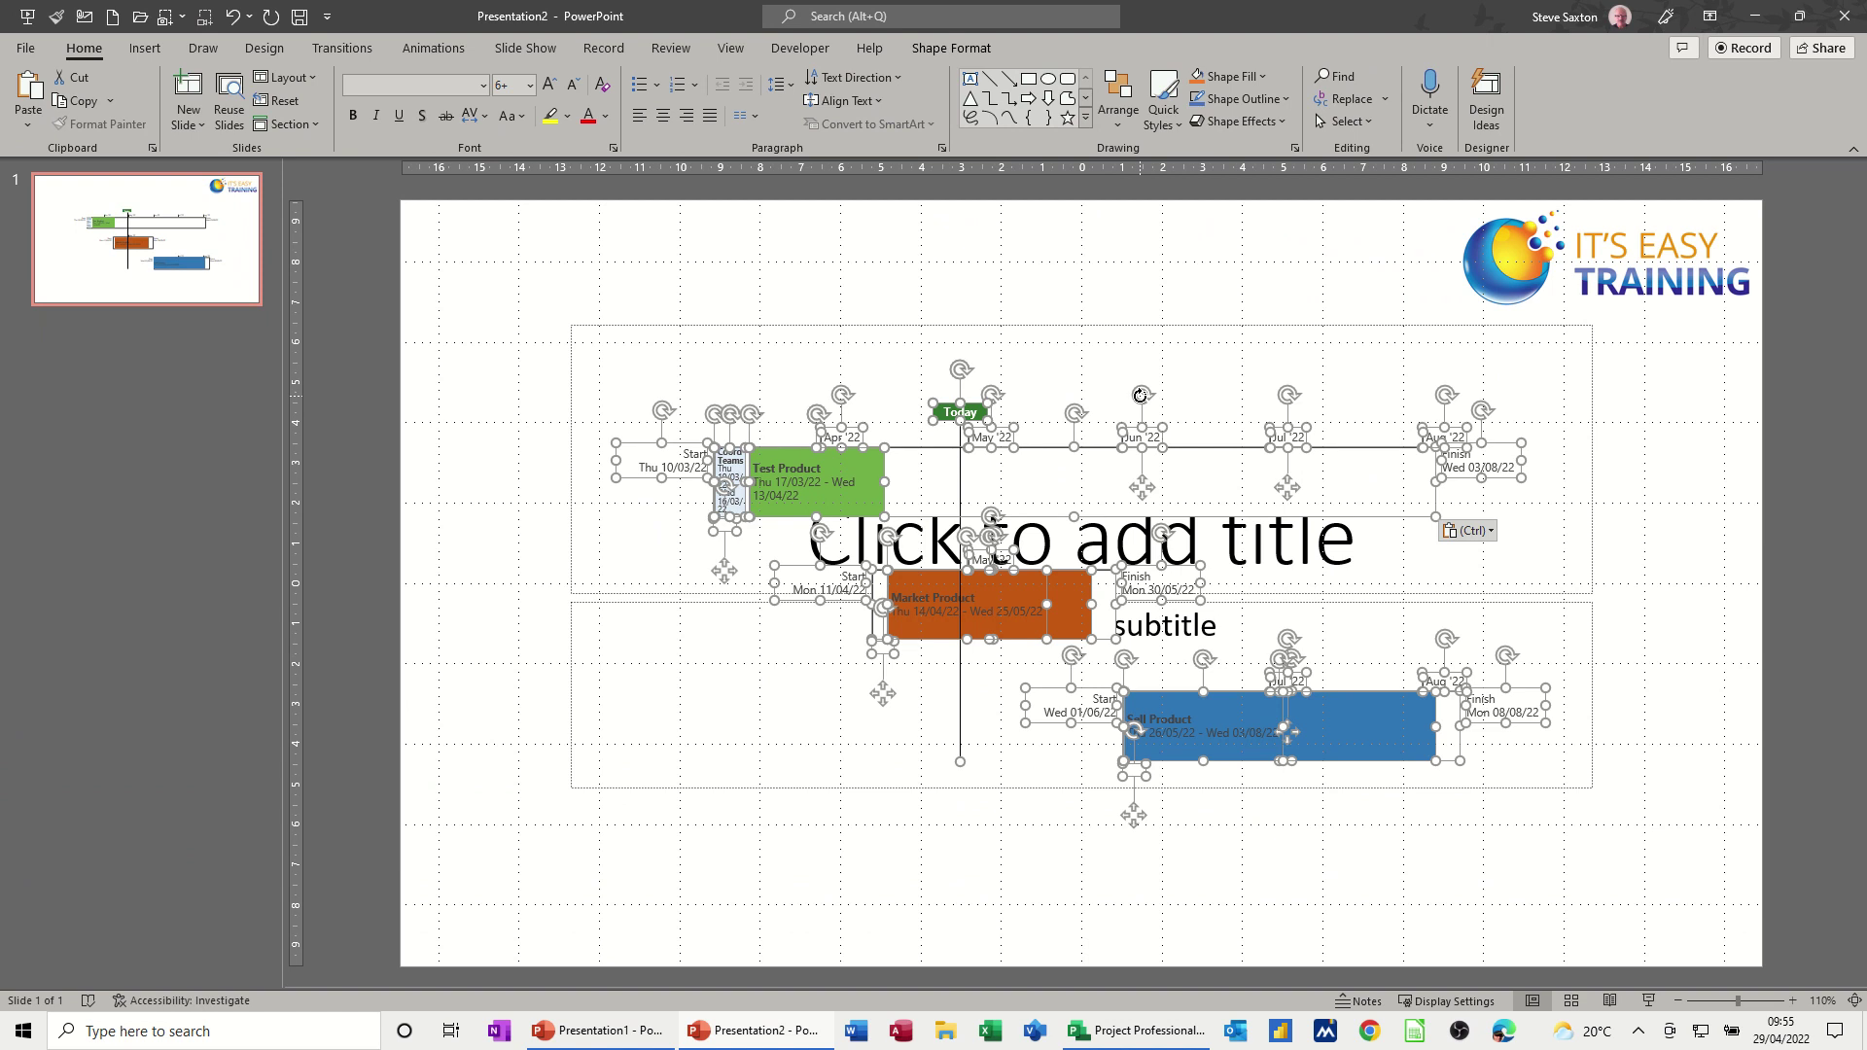
pyautogui.click(724, 243)
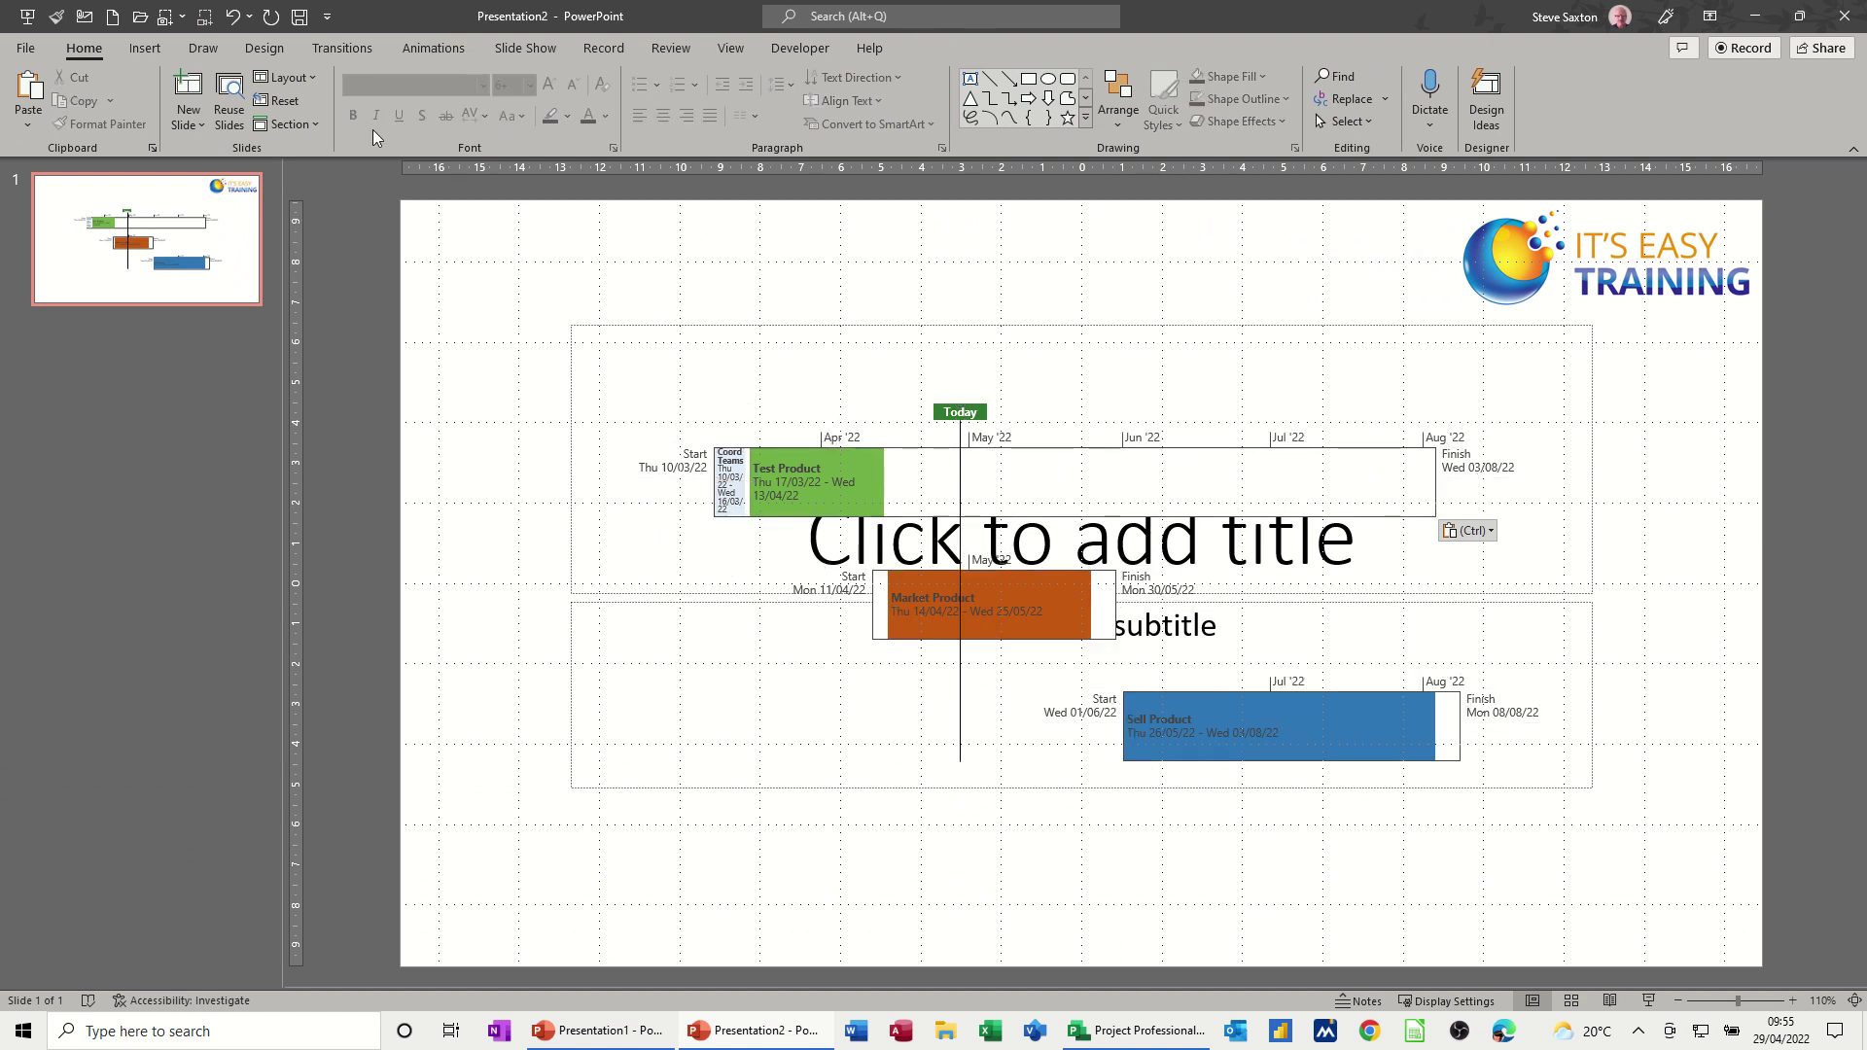
pyautogui.click(287, 77)
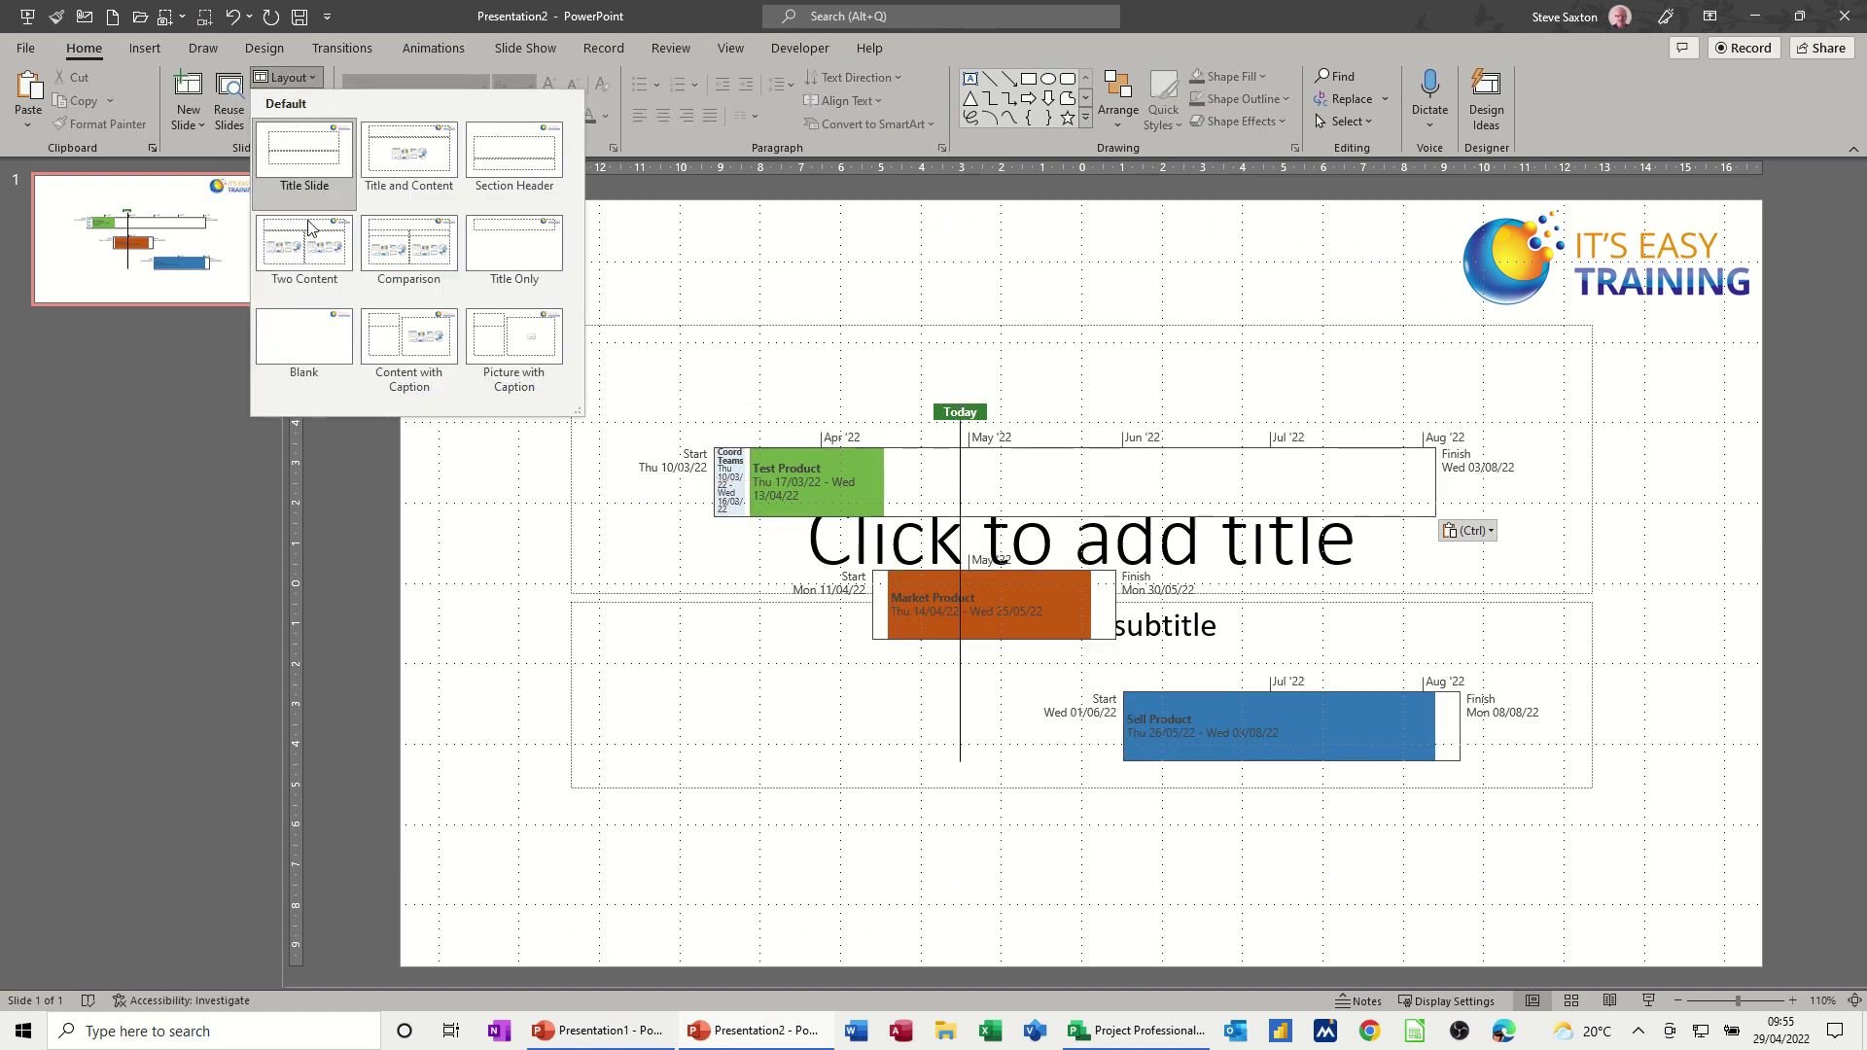
pyautogui.click(302, 342)
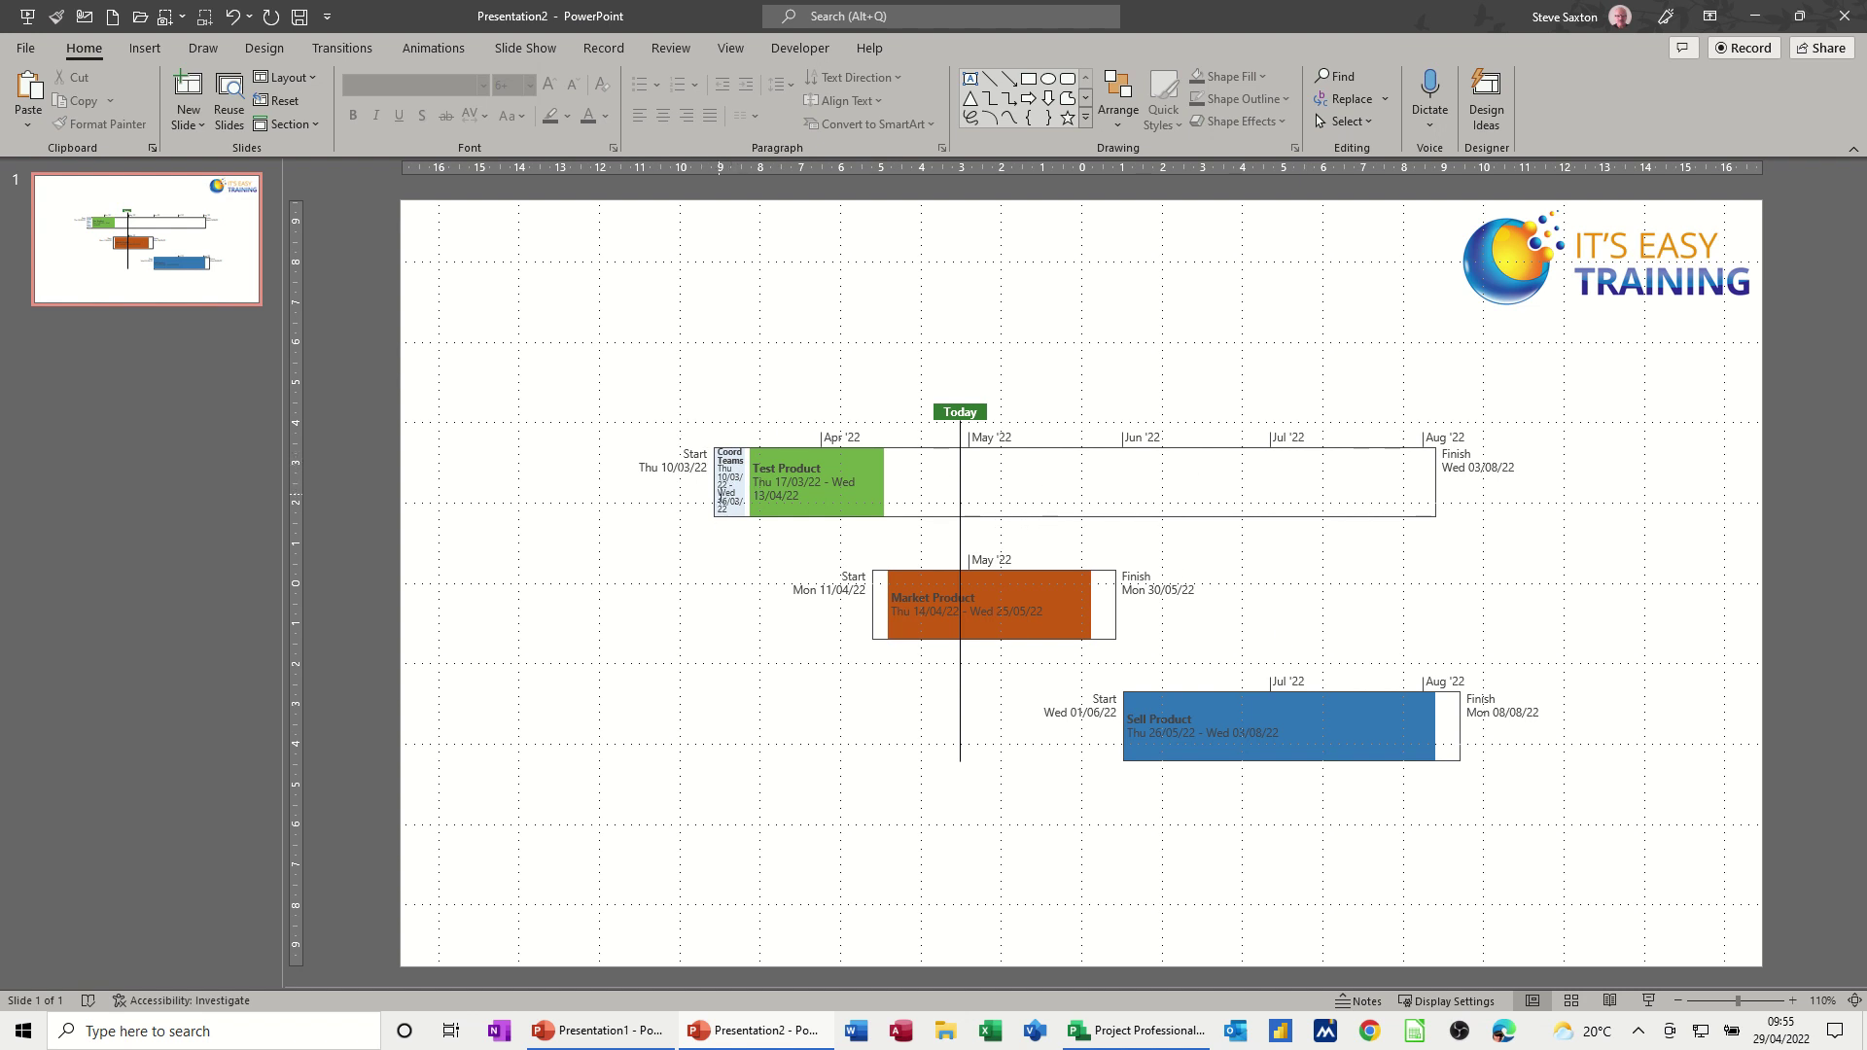
pyautogui.click(722, 497)
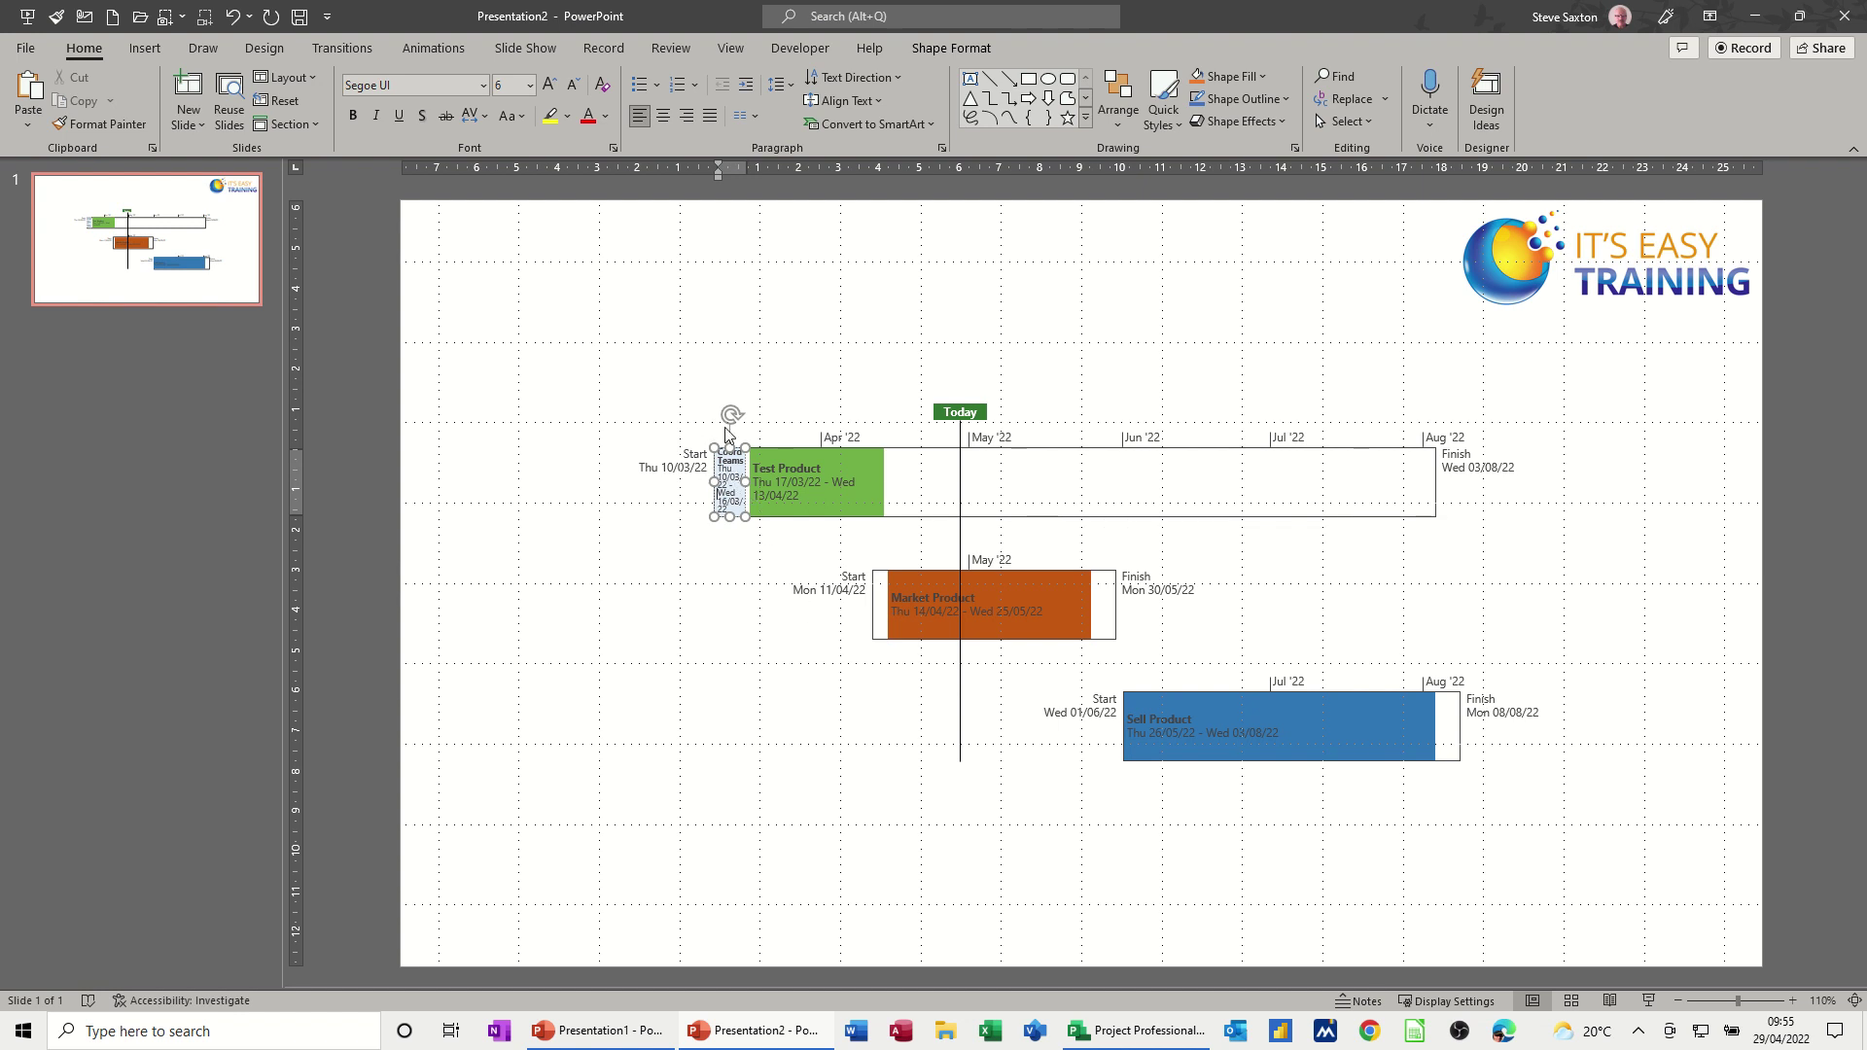
pyautogui.click(716, 378)
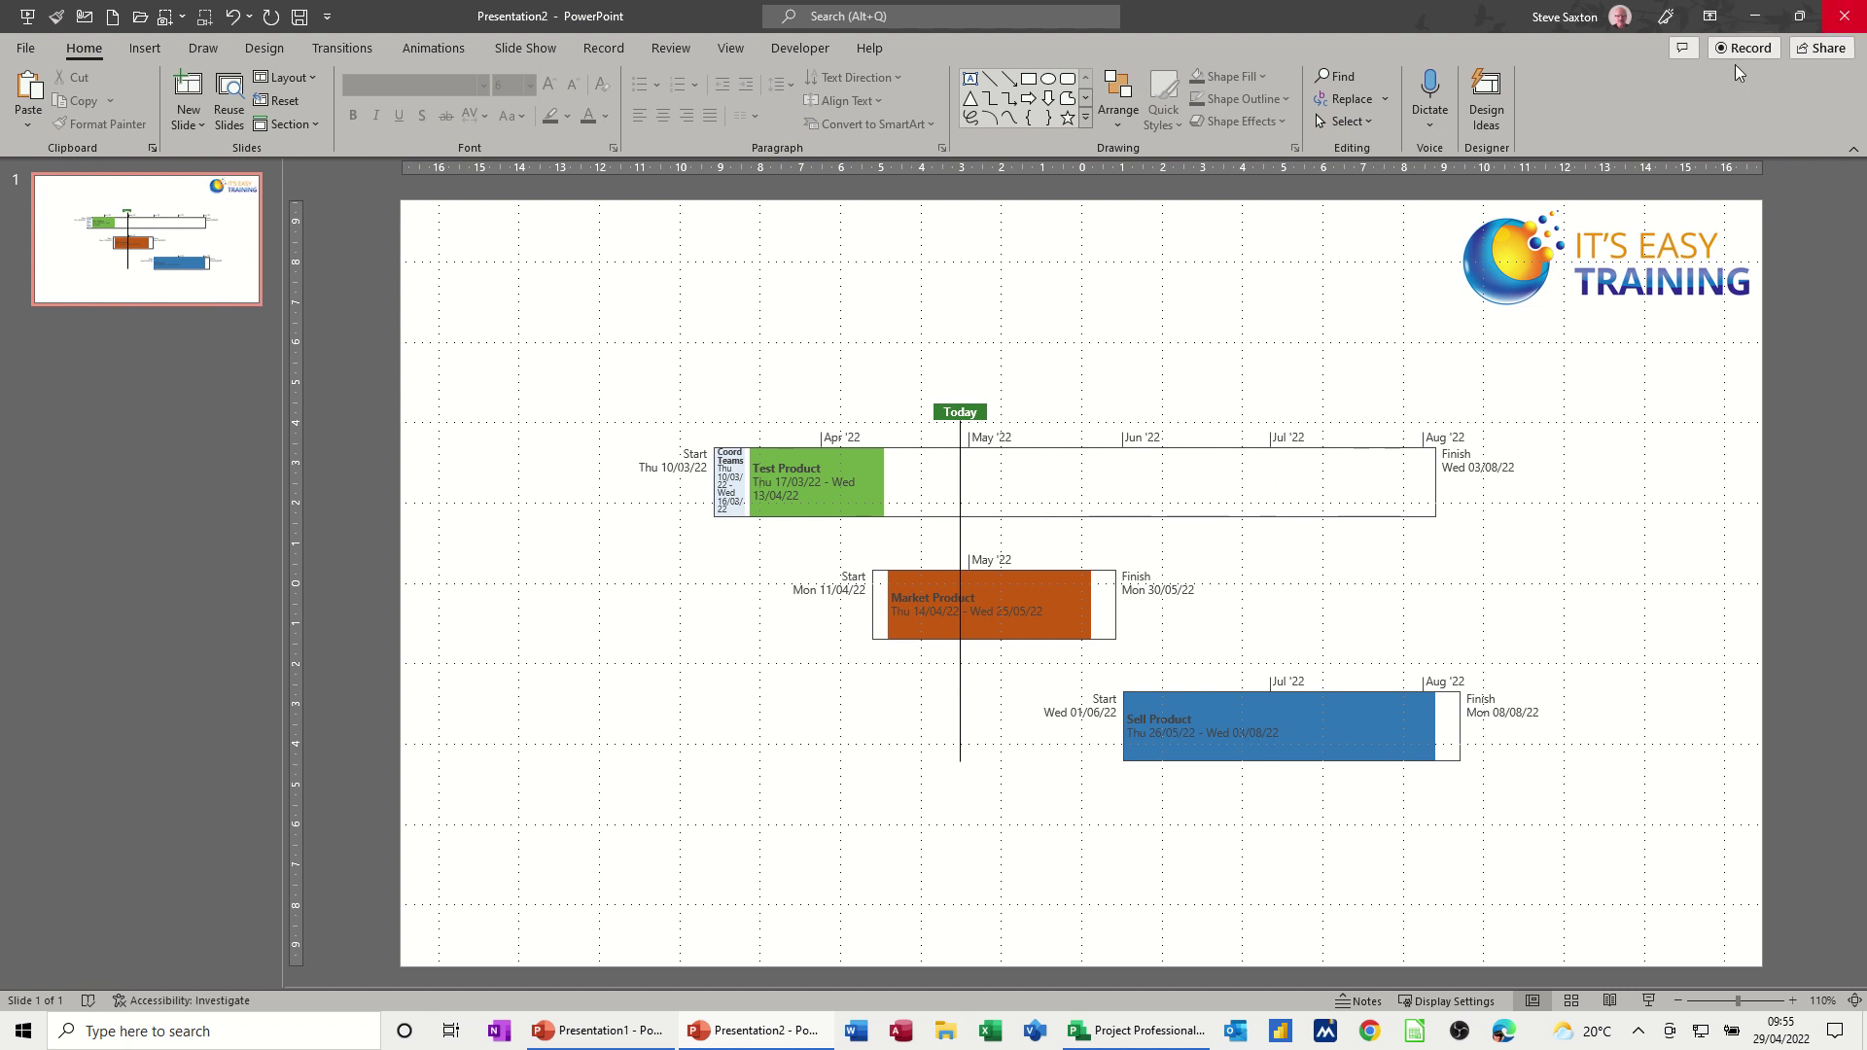
# Close PowerPoint without saving, then remove the Market Product and Sell Product callouts from the timeline.
pyautogui.click(984, 564)
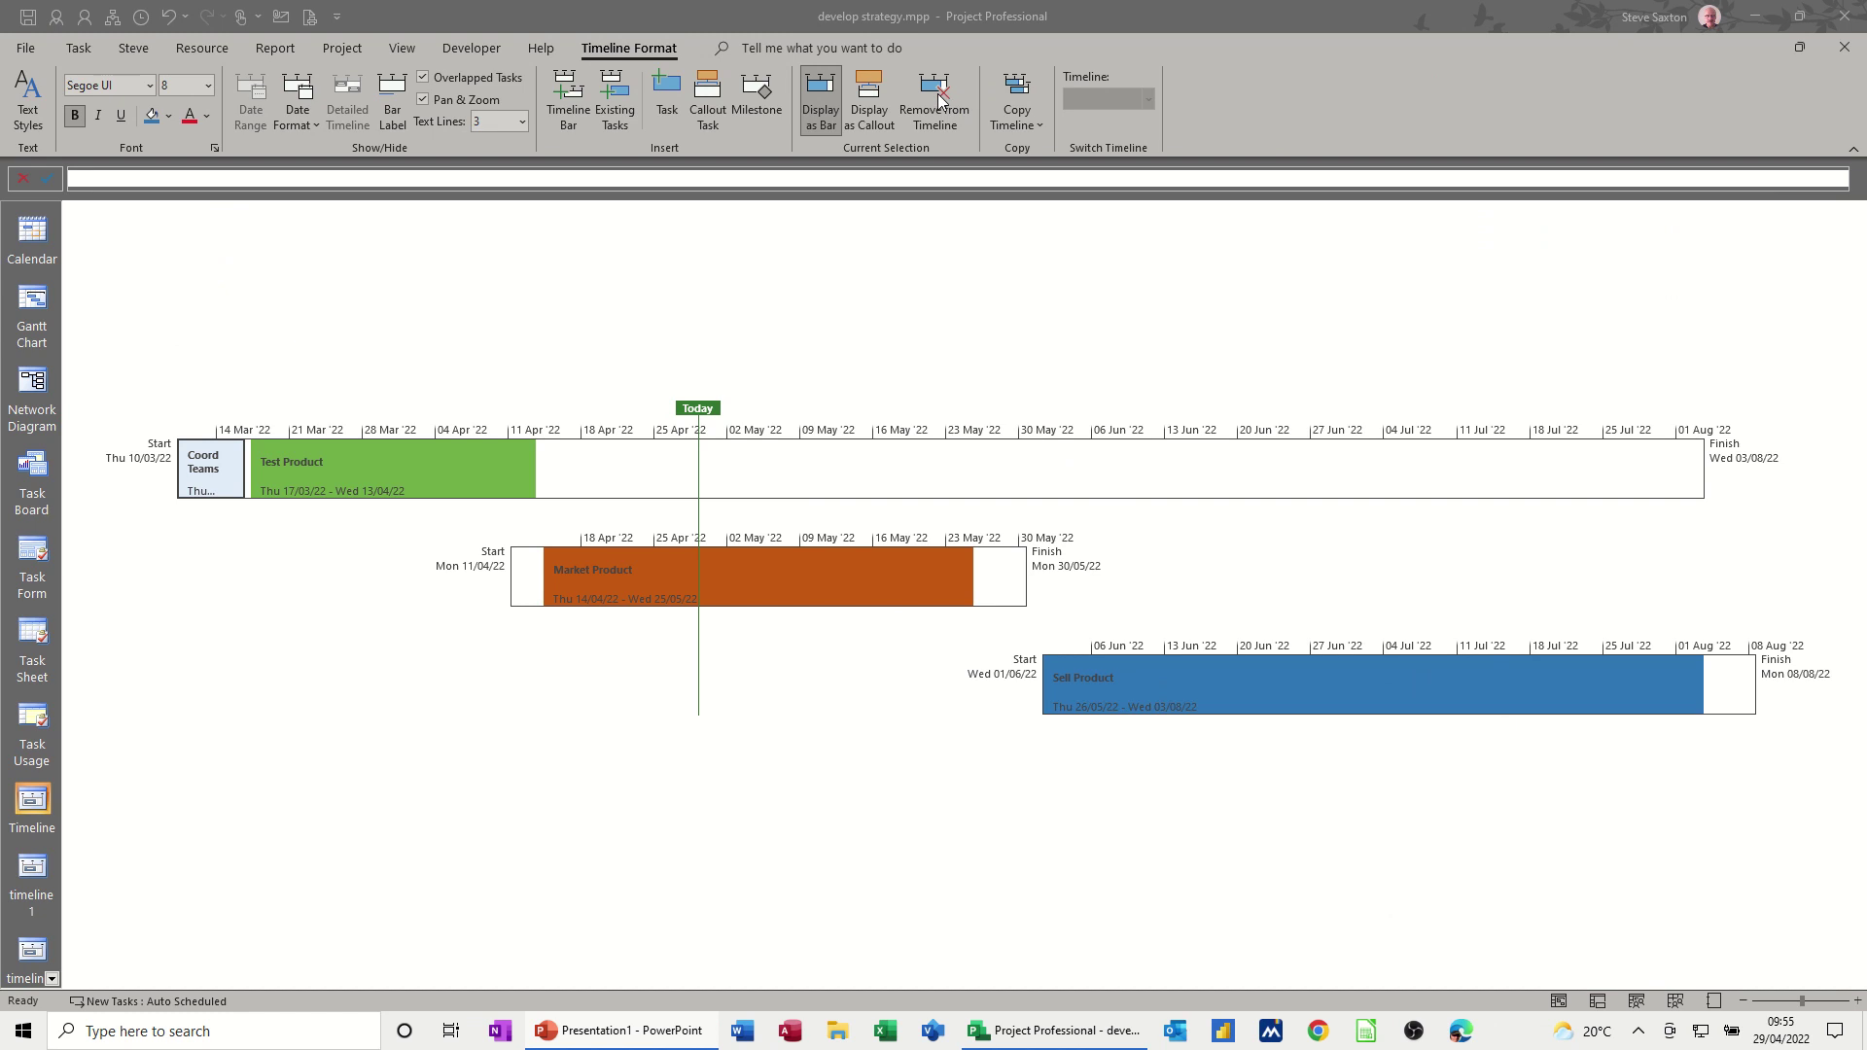
pyautogui.moveTo(849, 585); pyautogui.dragTo(783, 787)
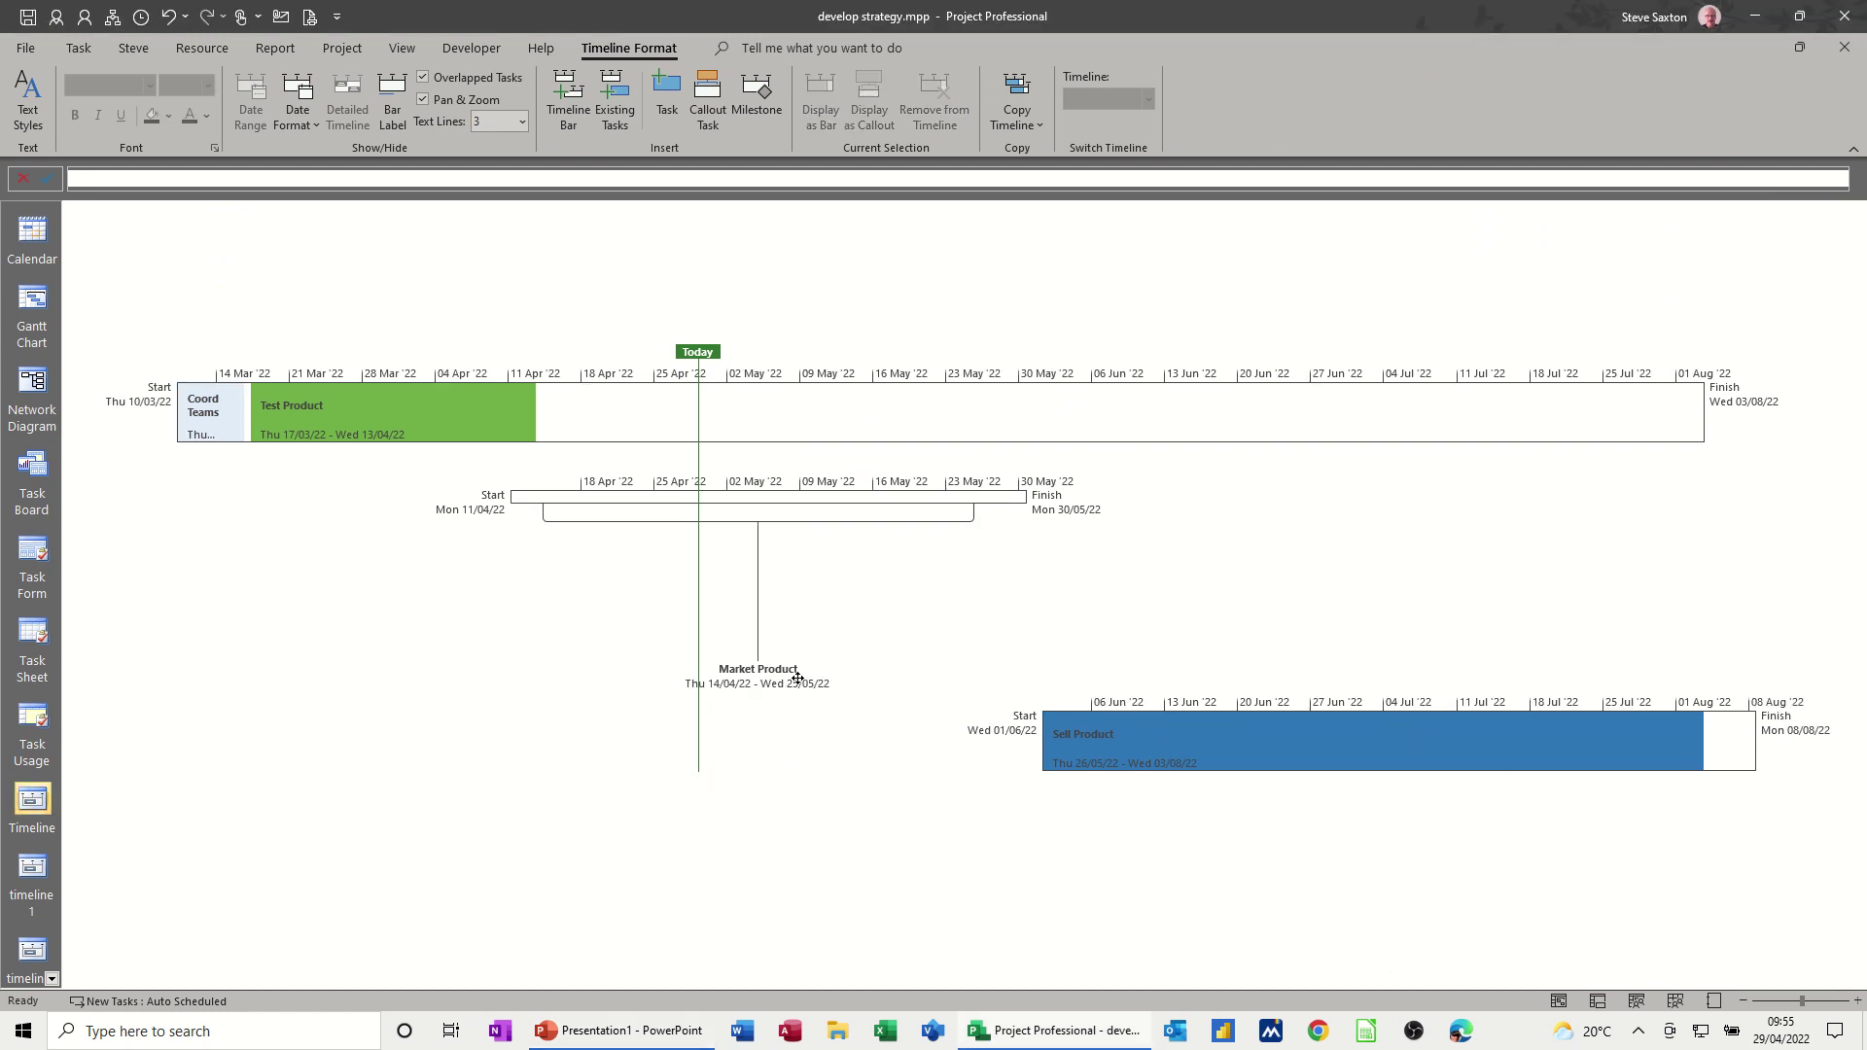
pyautogui.moveTo(1374, 737); pyautogui.dragTo(1402, 613)
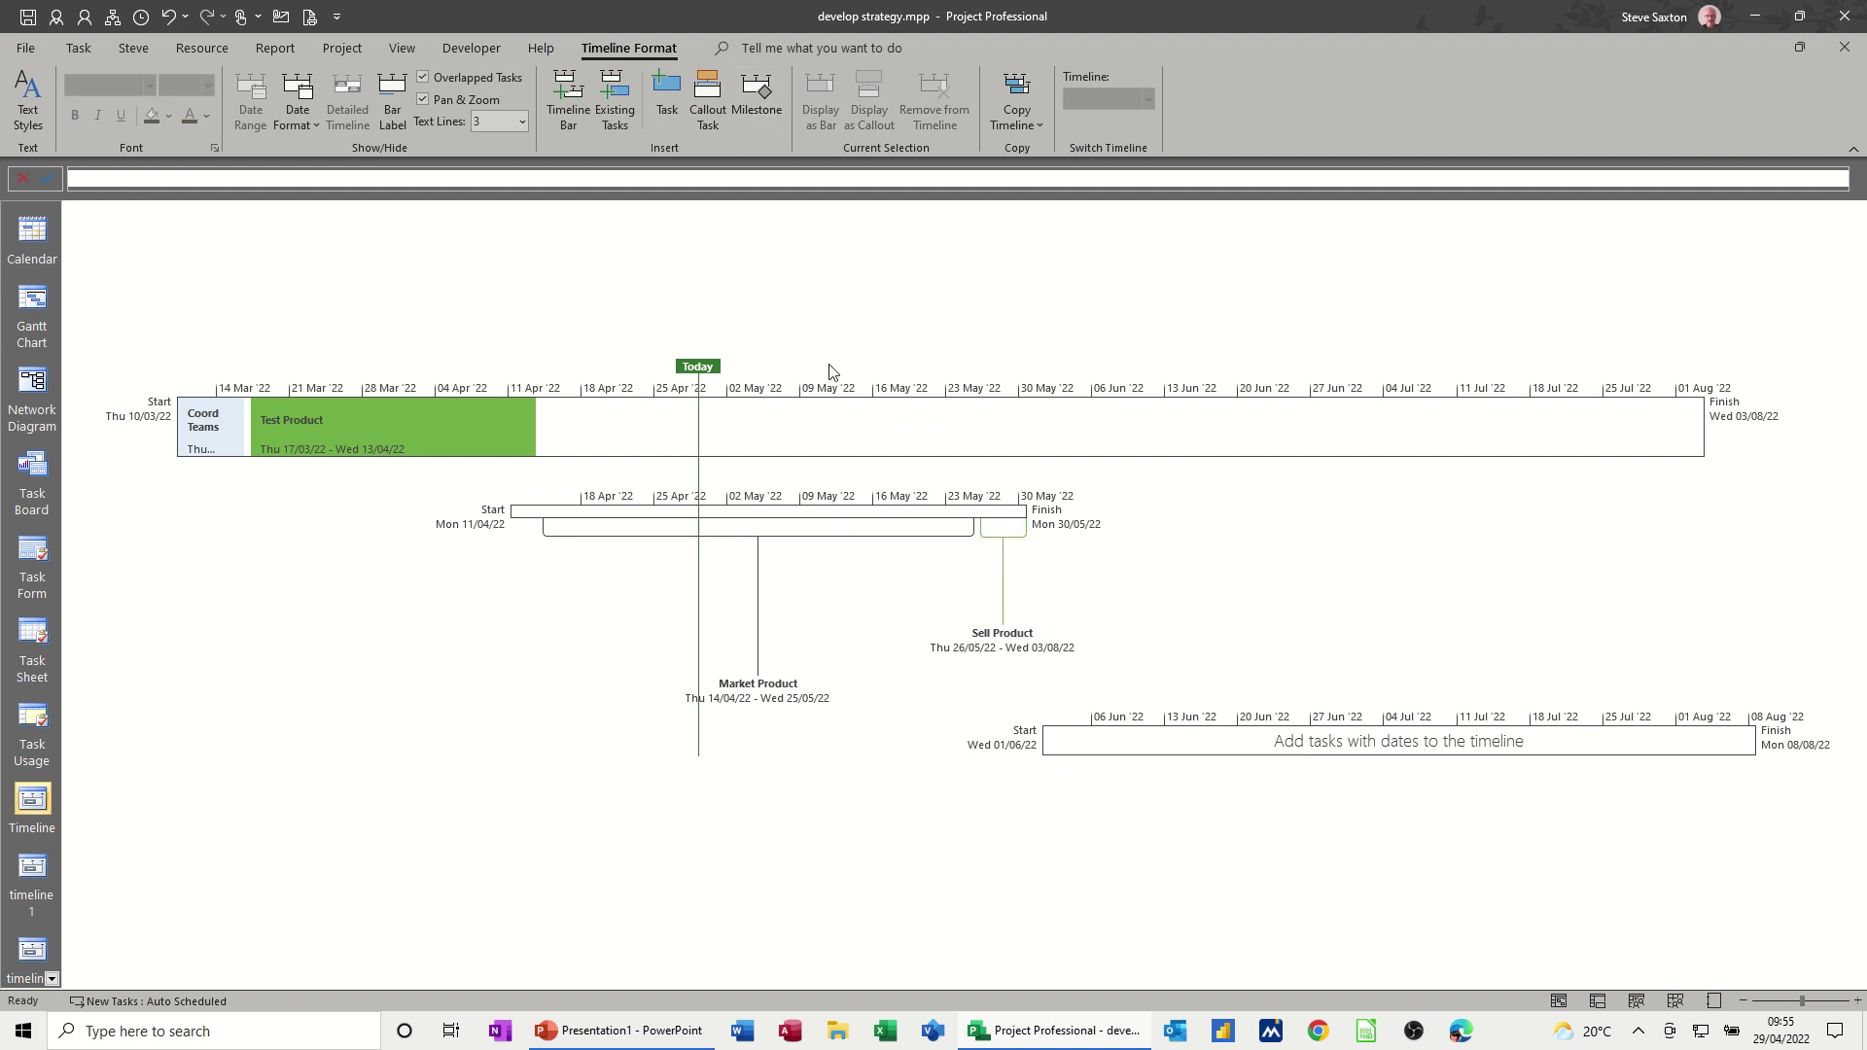
pyautogui.click(771, 699)
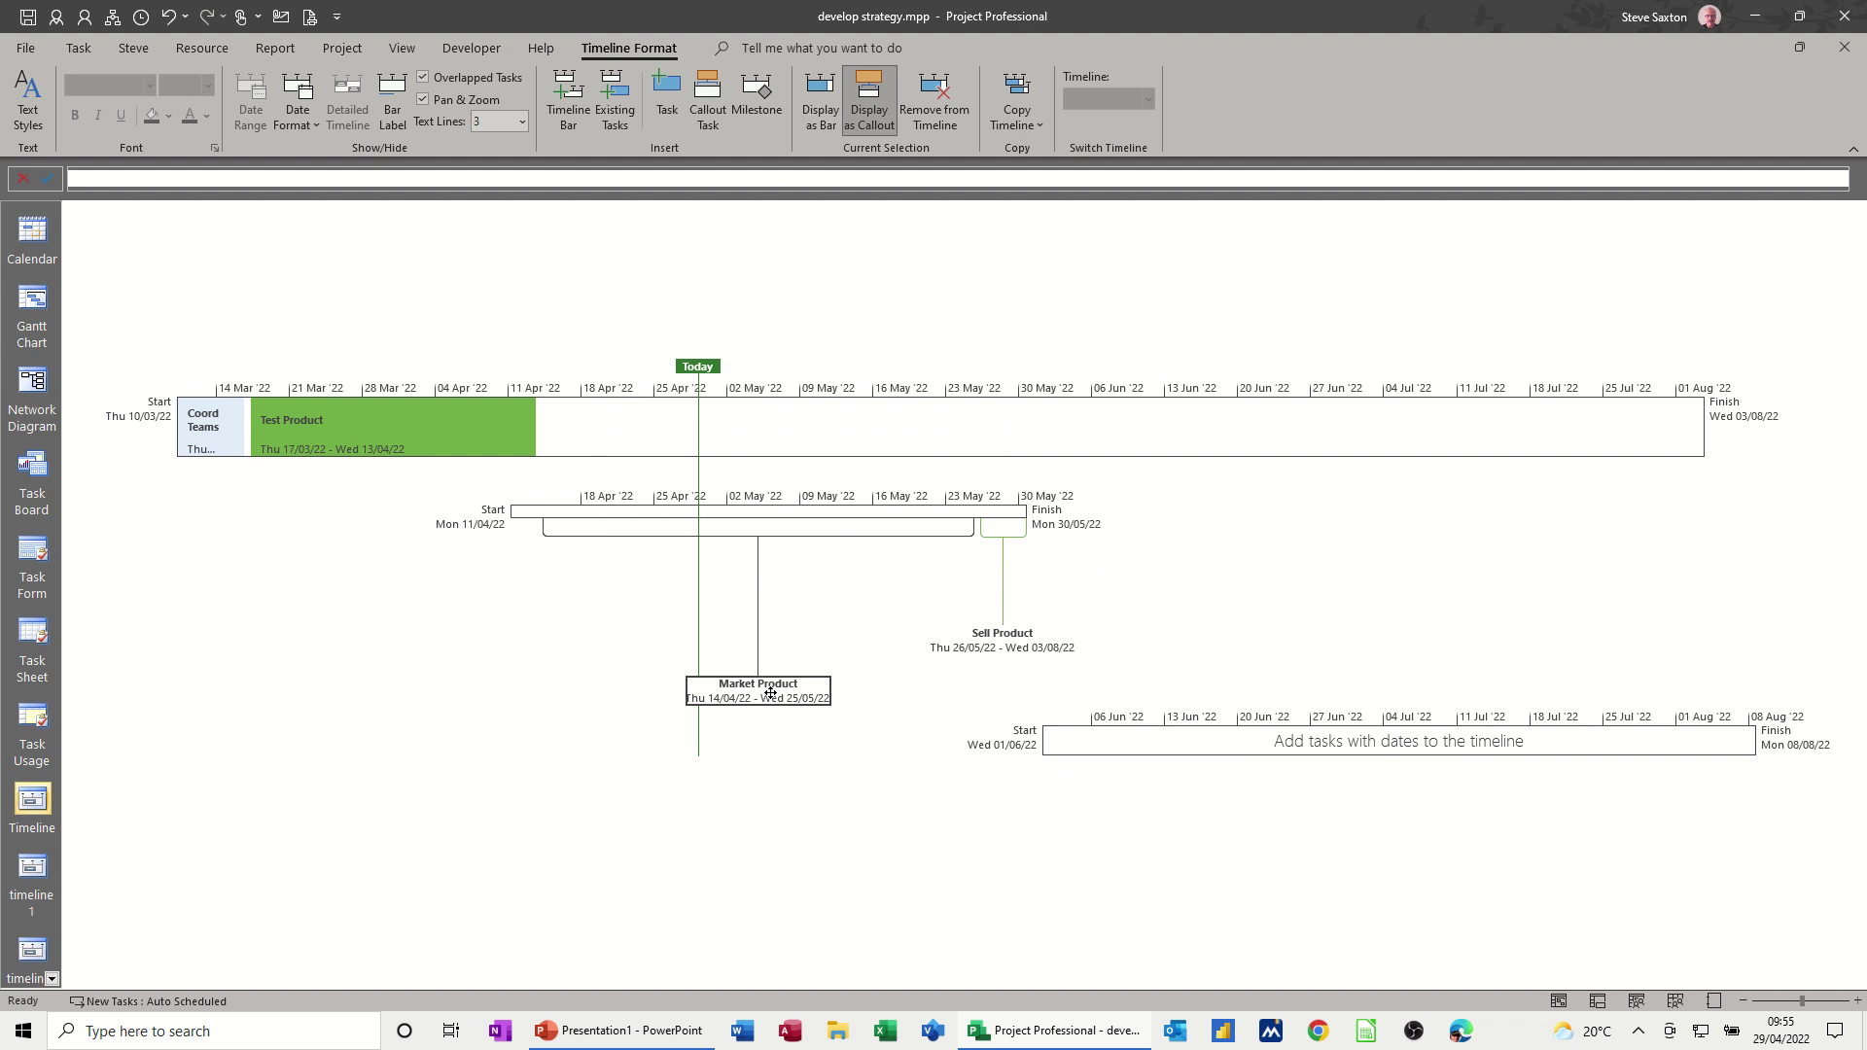
pyautogui.click(922, 94)
pyautogui.click(993, 676)
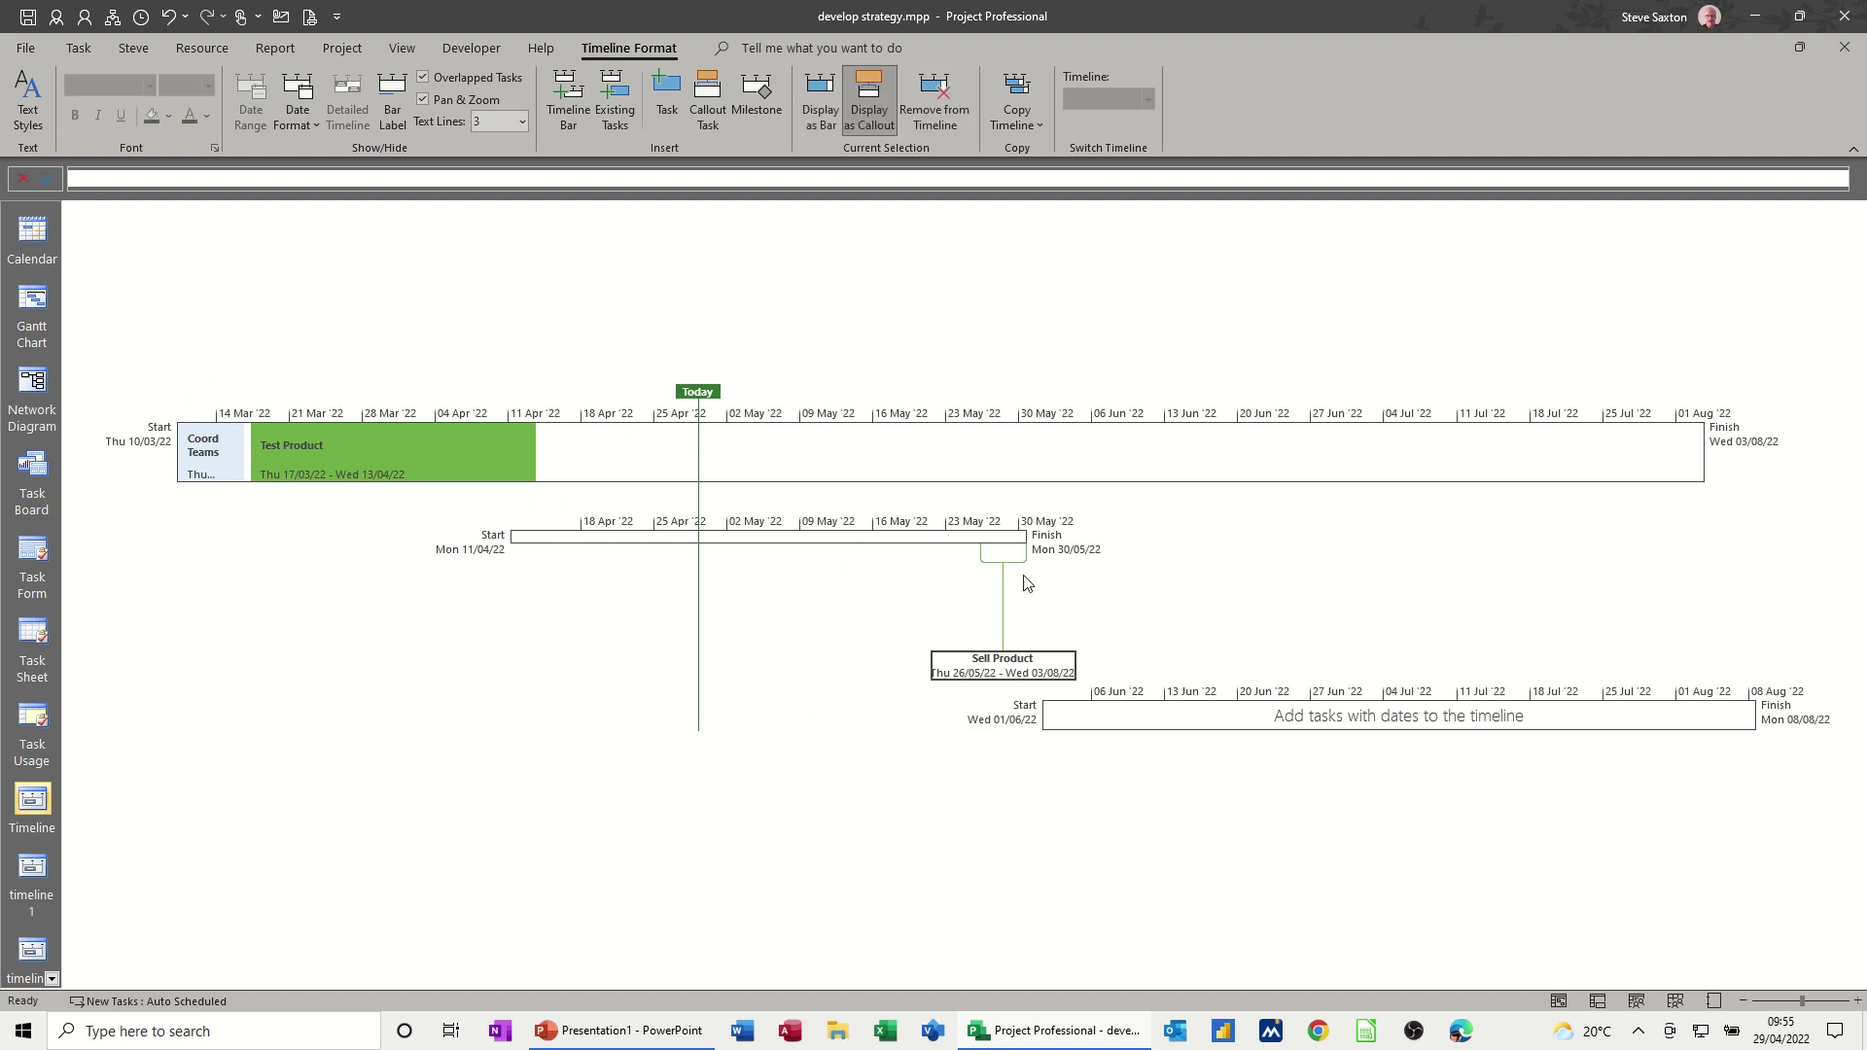
pyautogui.click(933, 98)
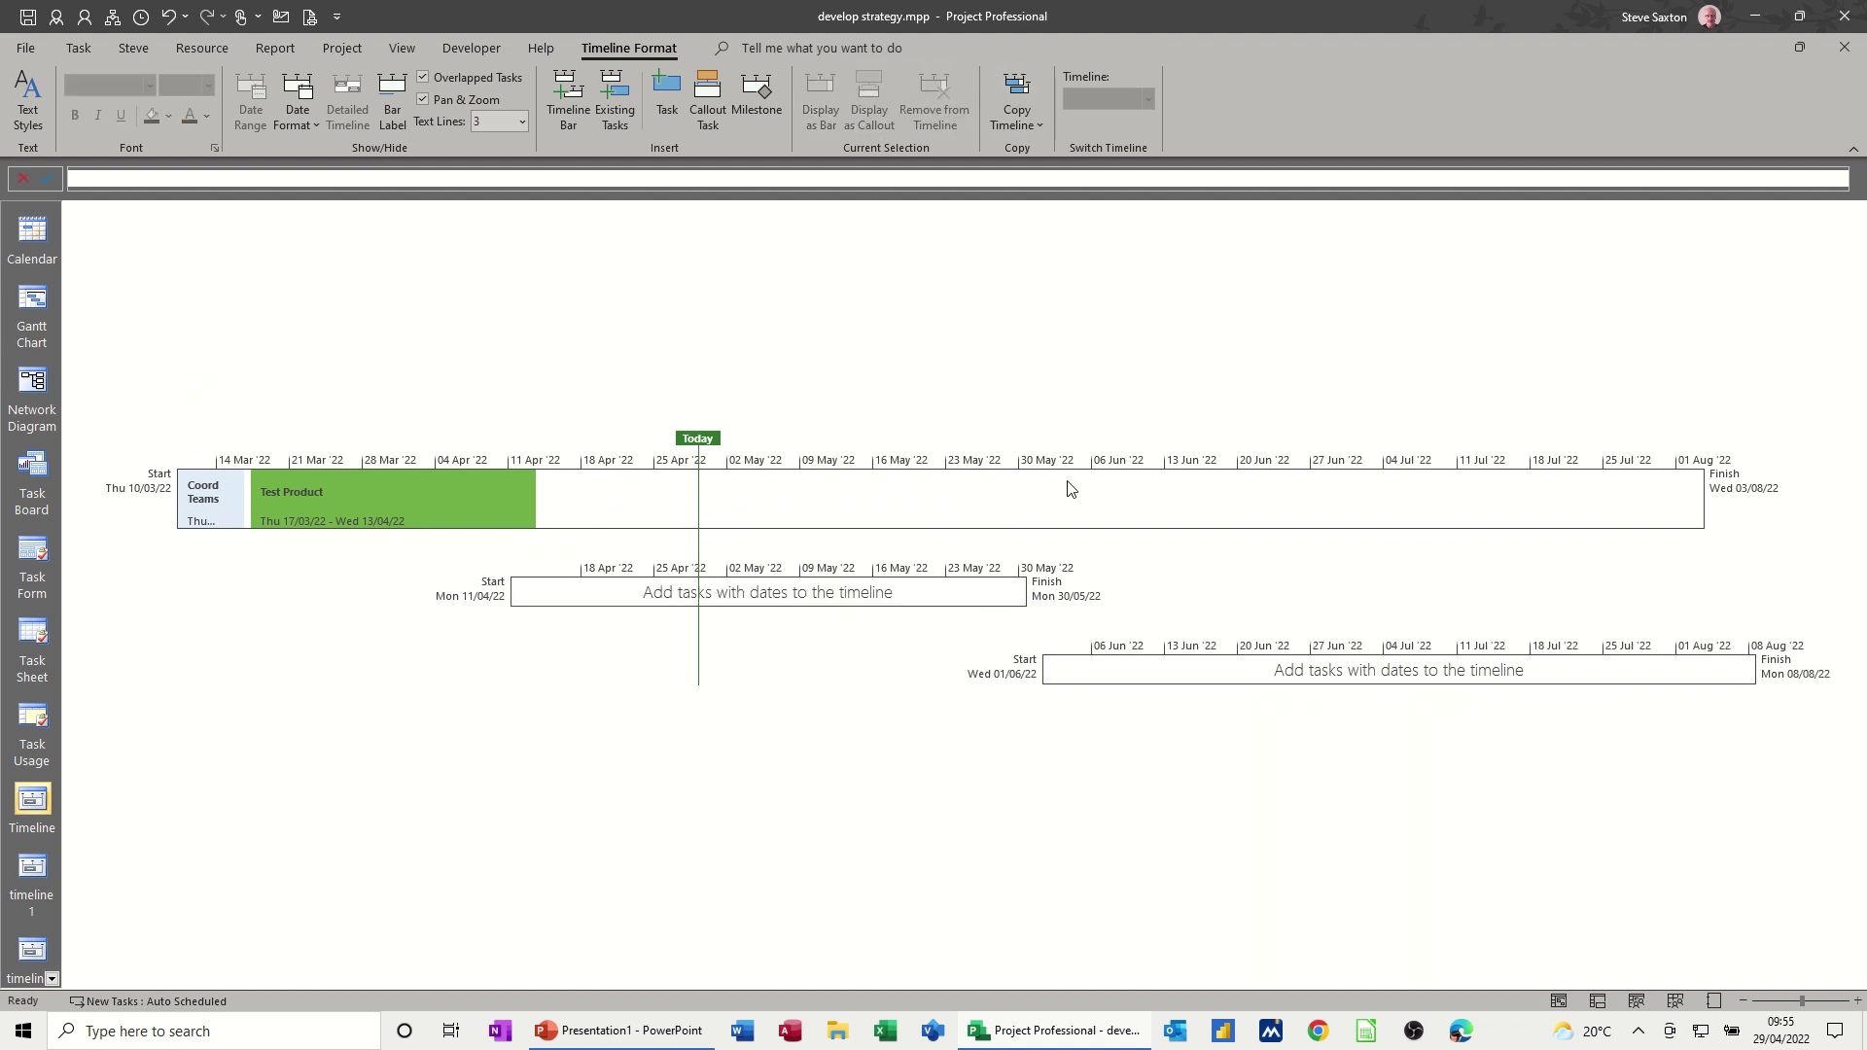
# Delete the empty Apr–May and Jun–Aug timeline bars.
pyautogui.click(958, 591)
pyautogui.press('Delete')
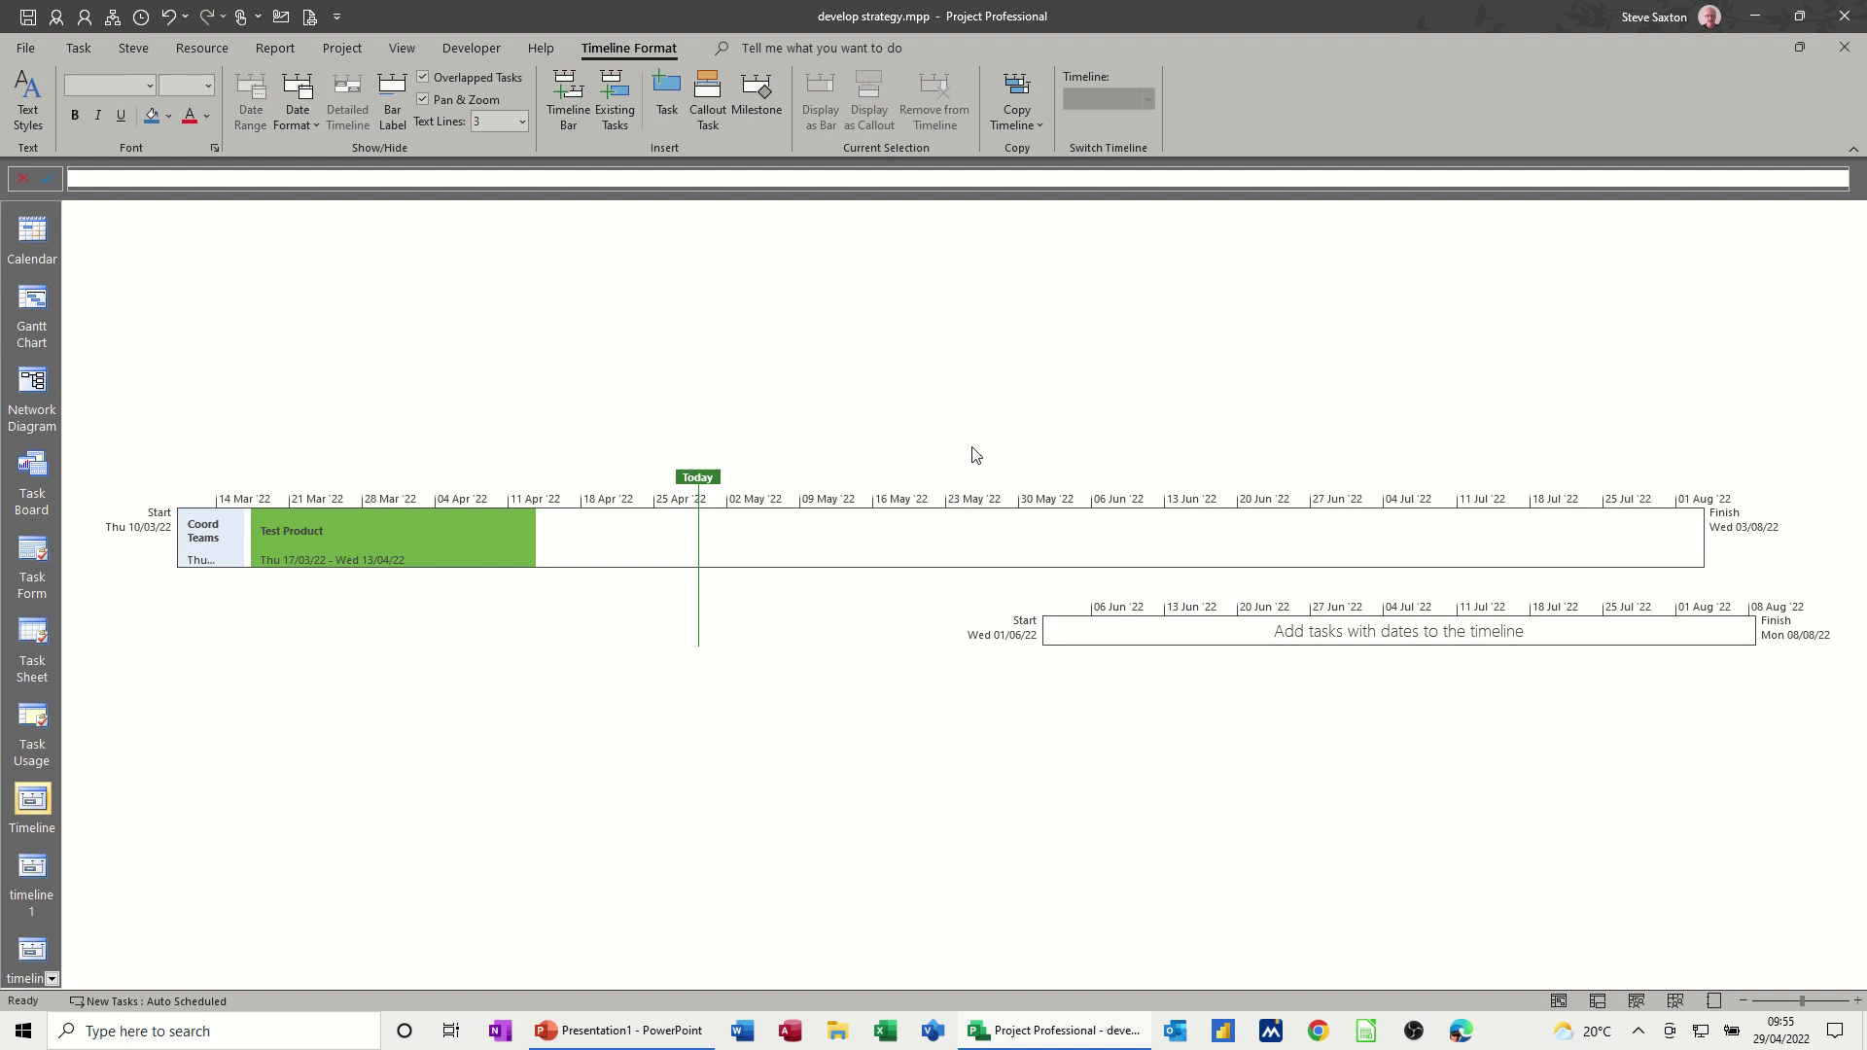
pyautogui.click(1119, 638)
pyautogui.press('Delete')
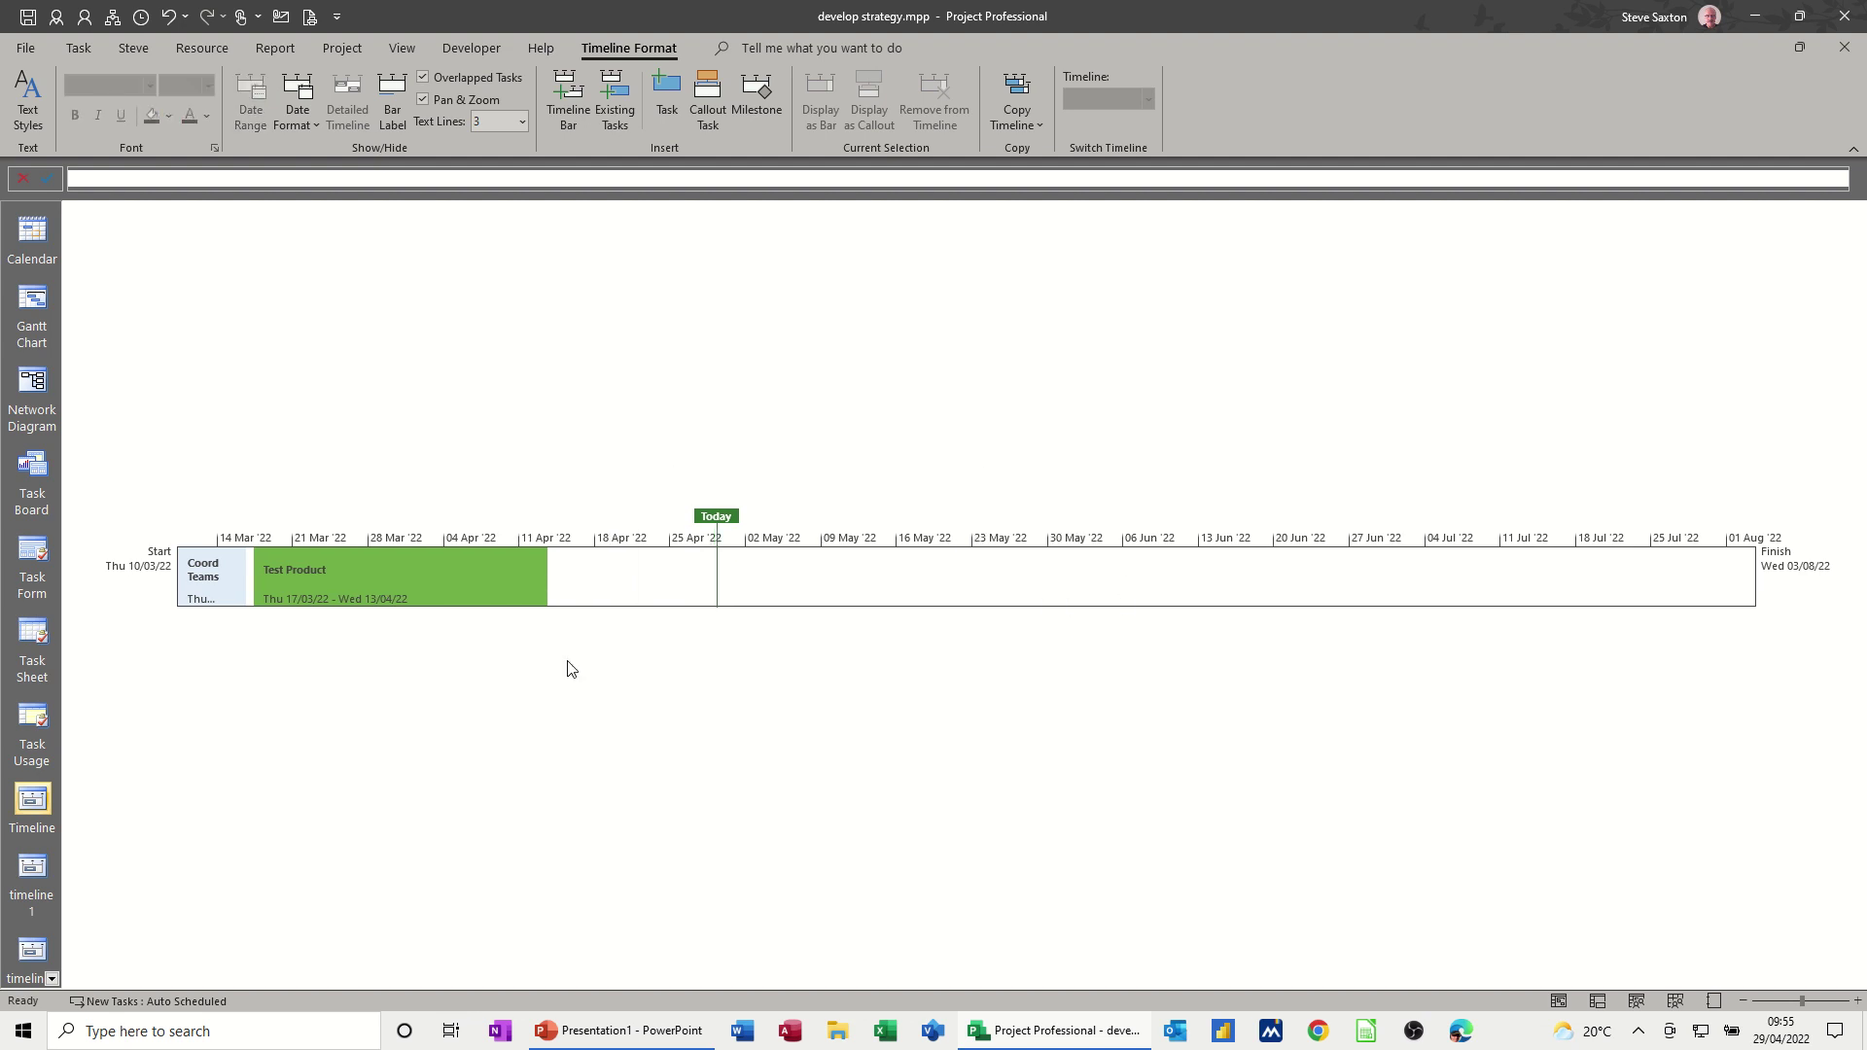
# Add Market Product and Sell Product to the single timeline bar via Existing Tasks.
pyautogui.click(623, 117)
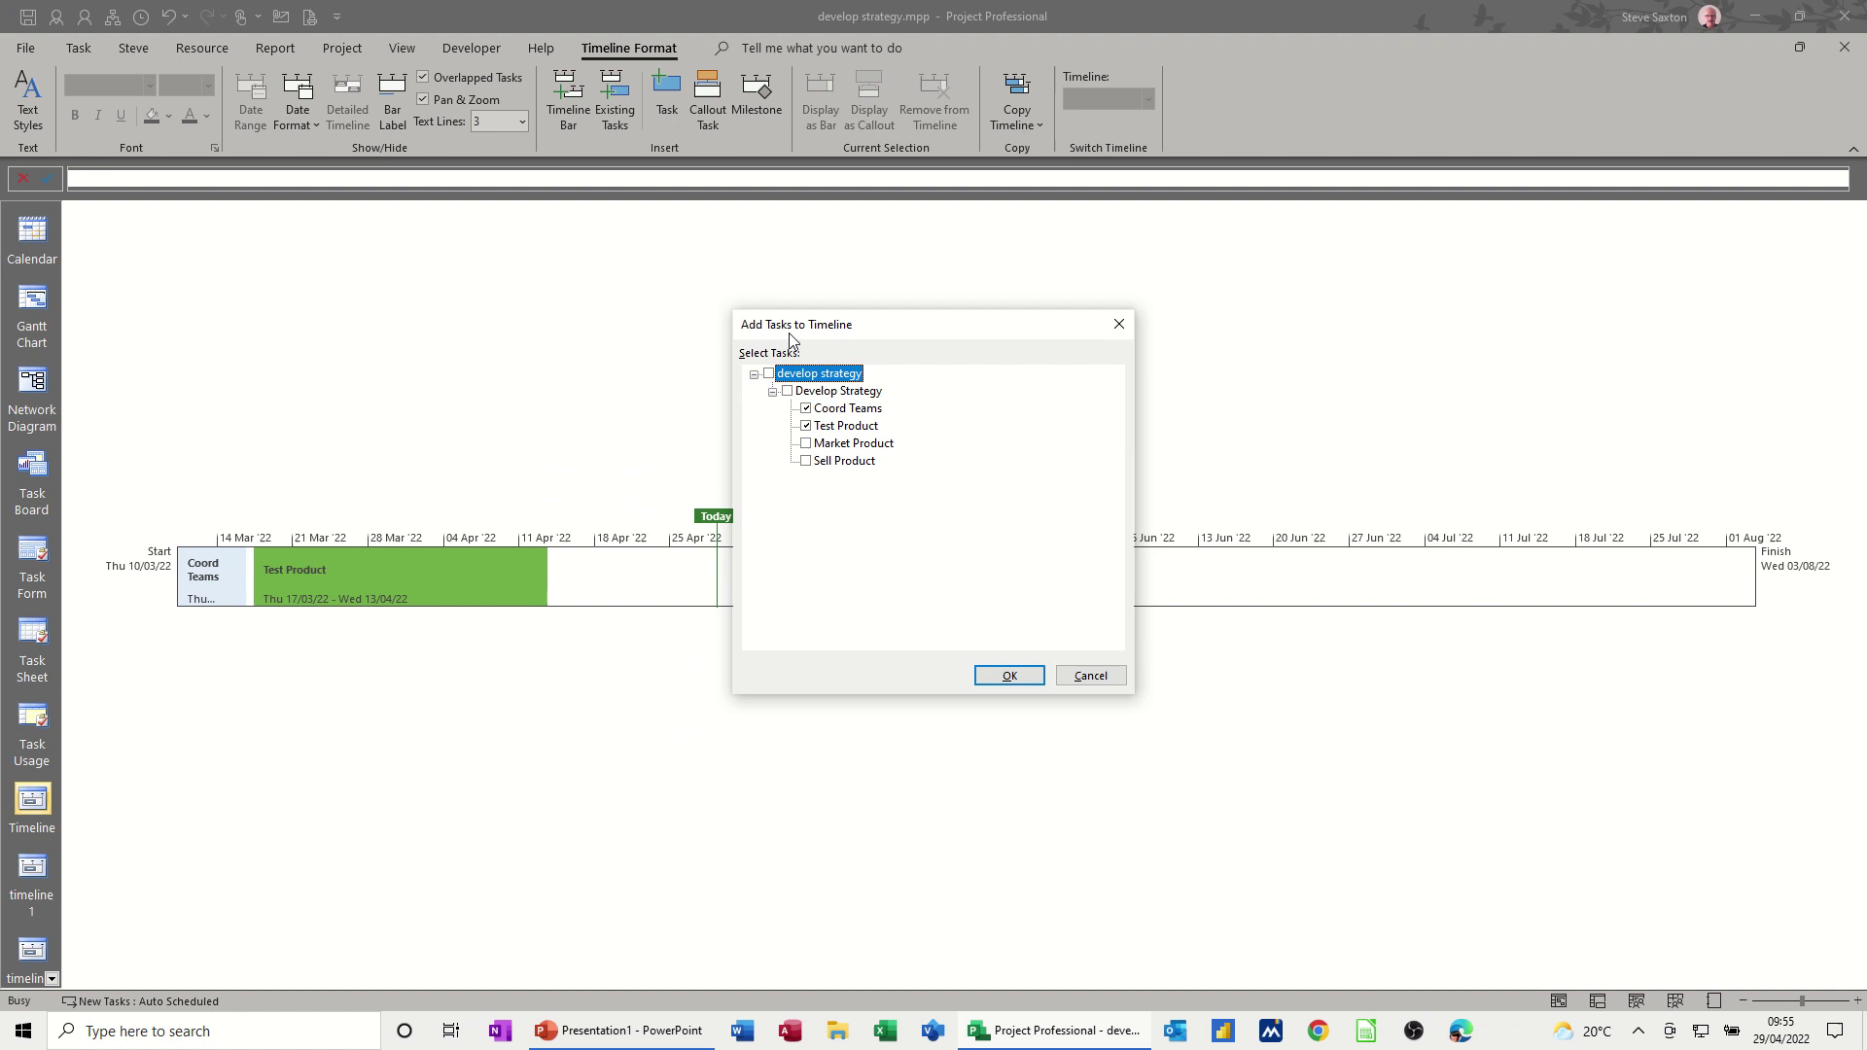
pyautogui.click(808, 446)
pyautogui.click(816, 463)
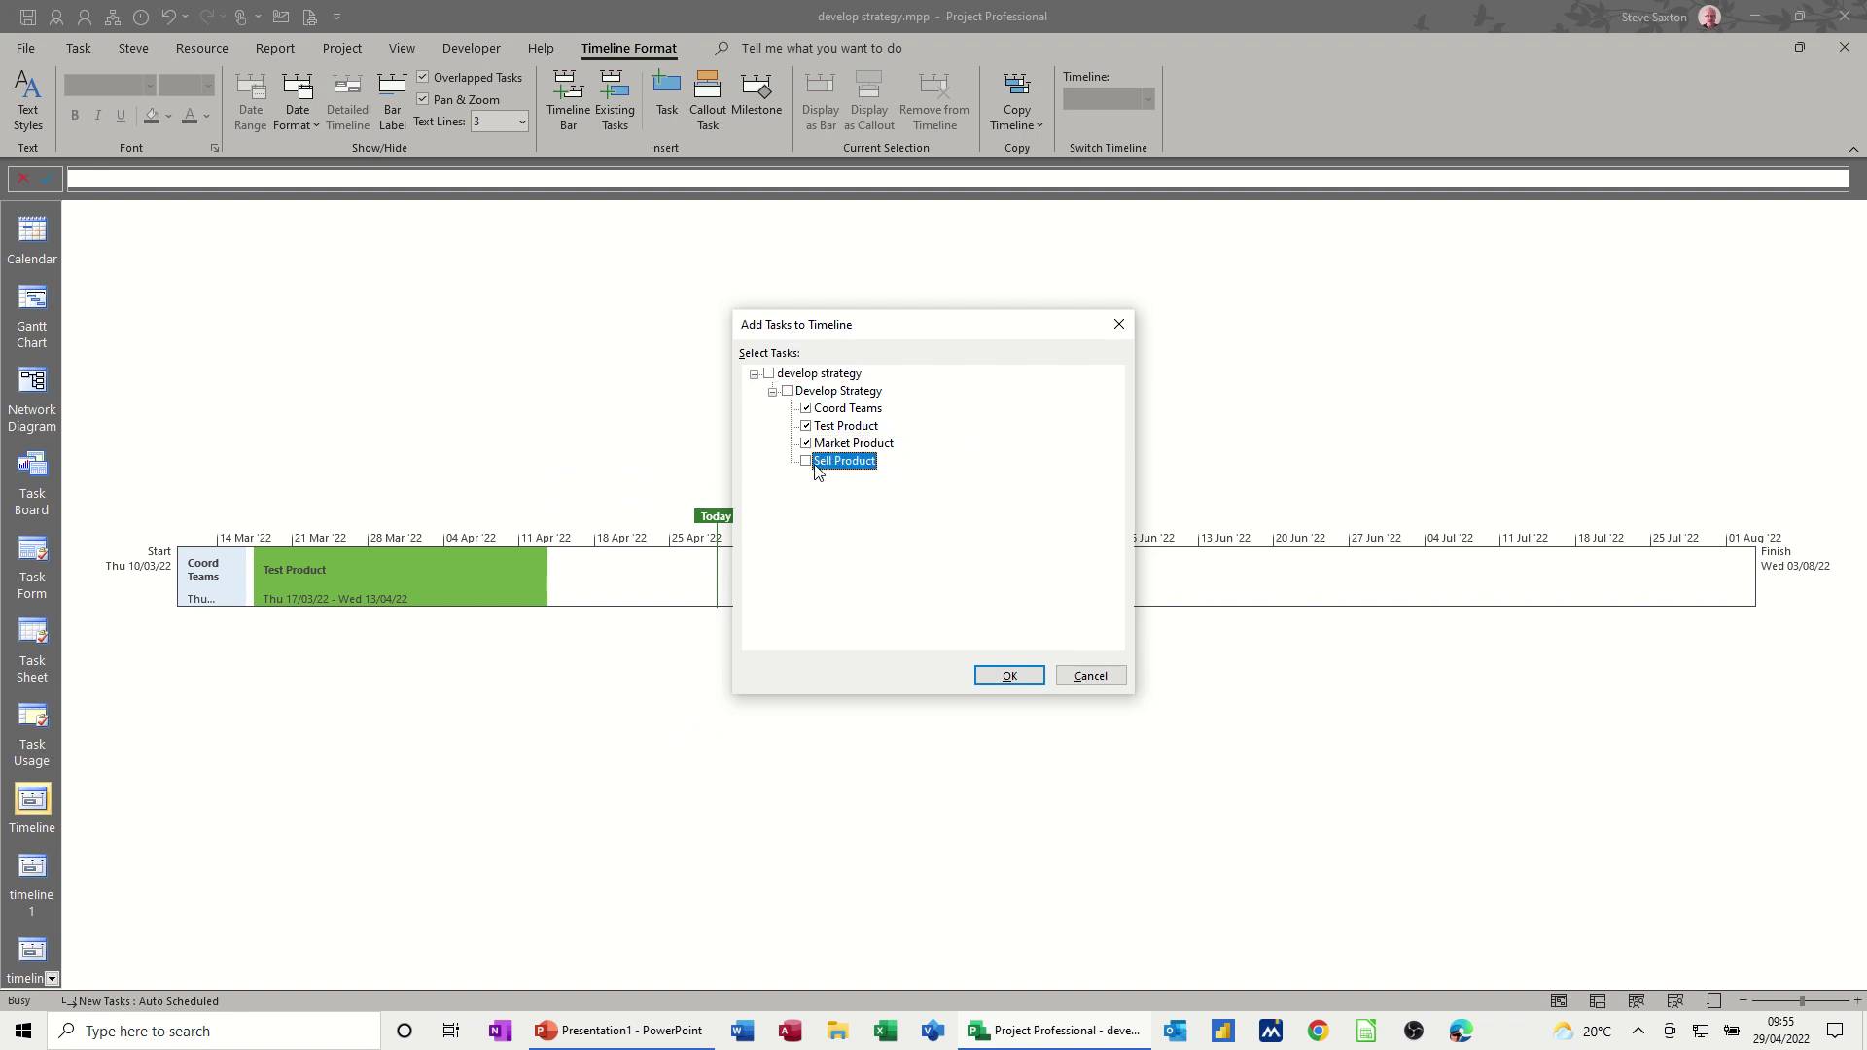
pyautogui.click(992, 675)
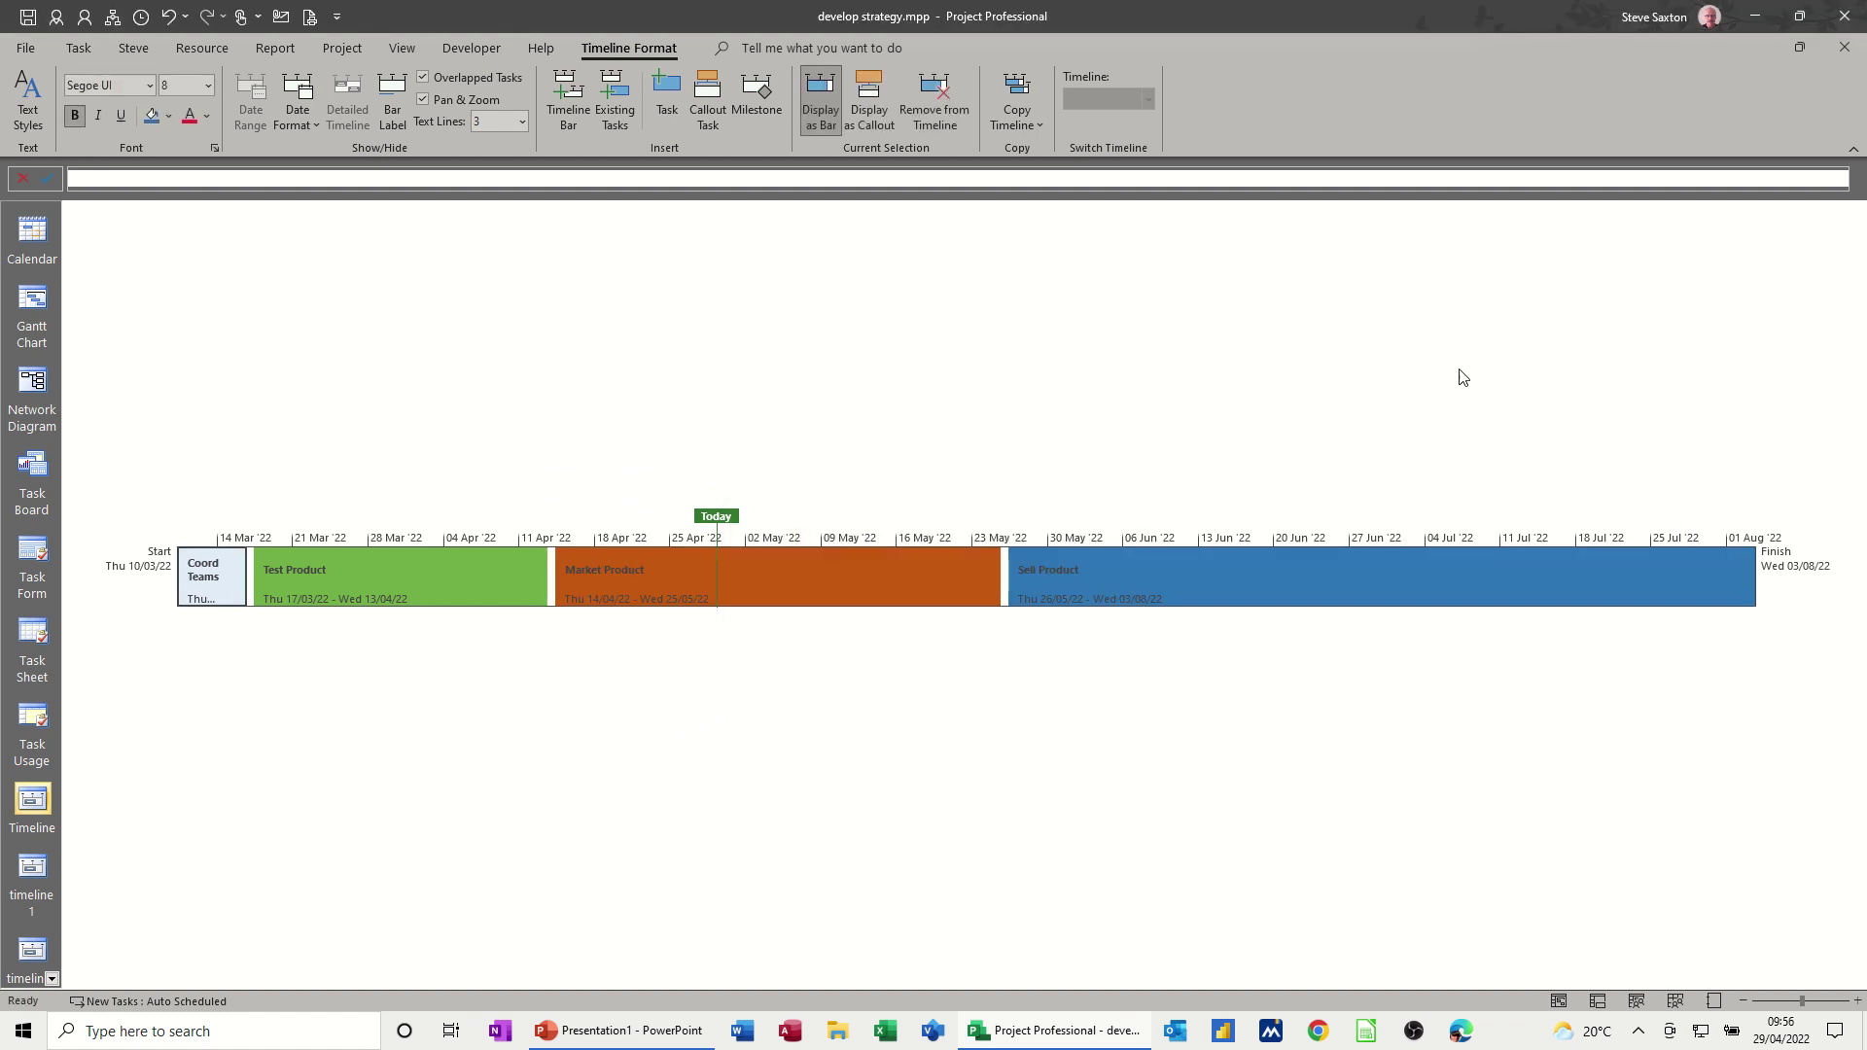
pyautogui.click(32, 312)
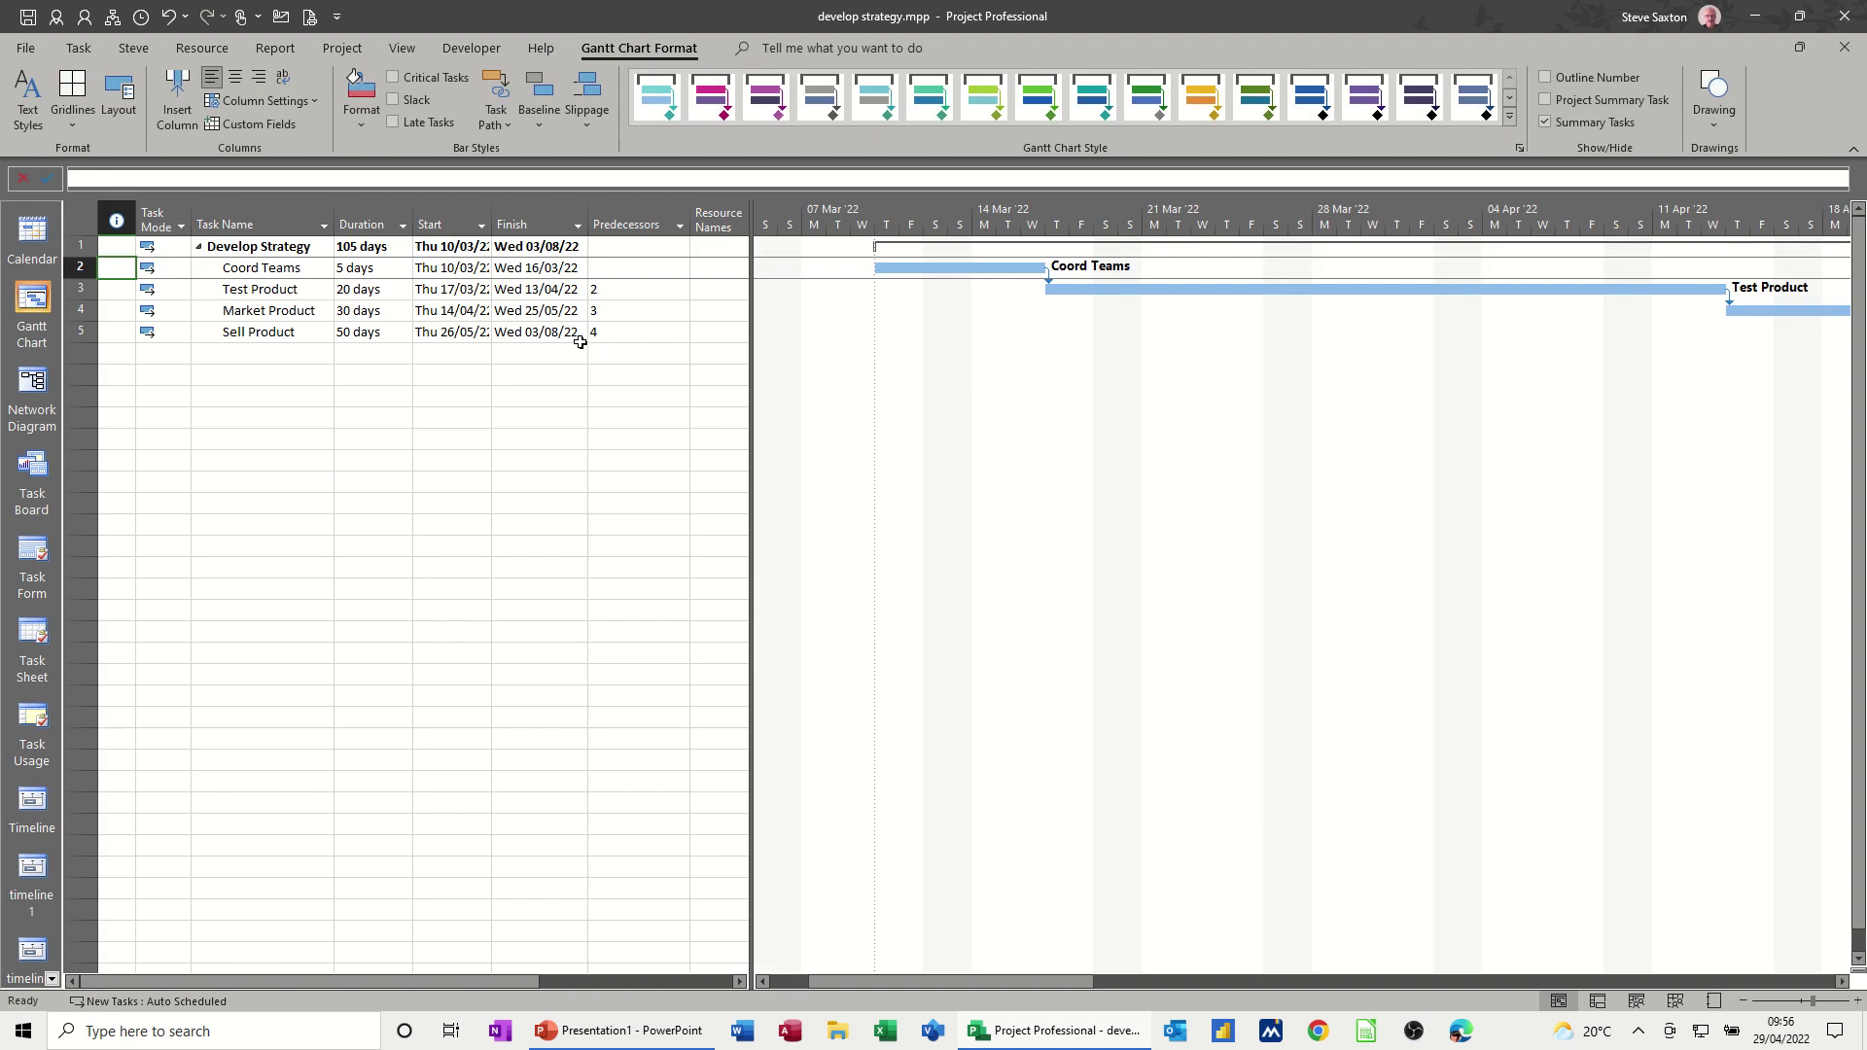
pyautogui.click(410, 46)
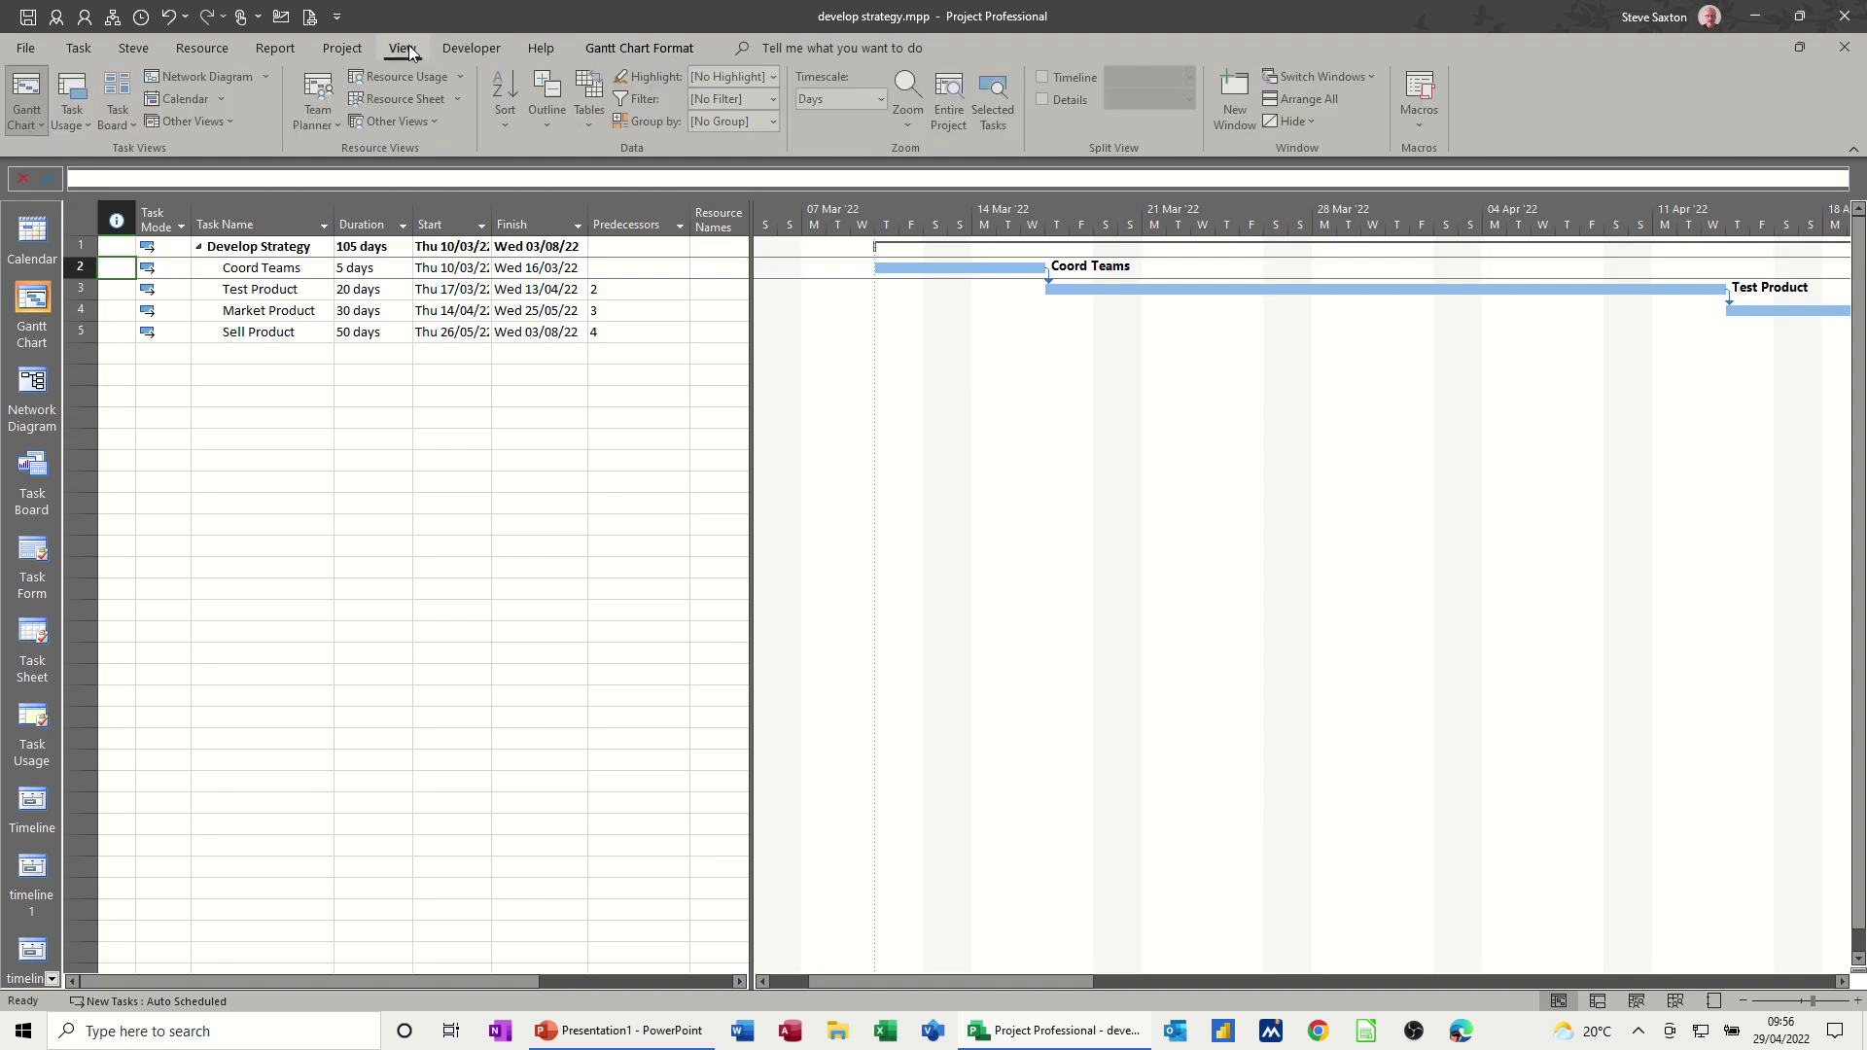
pyautogui.click(1047, 77)
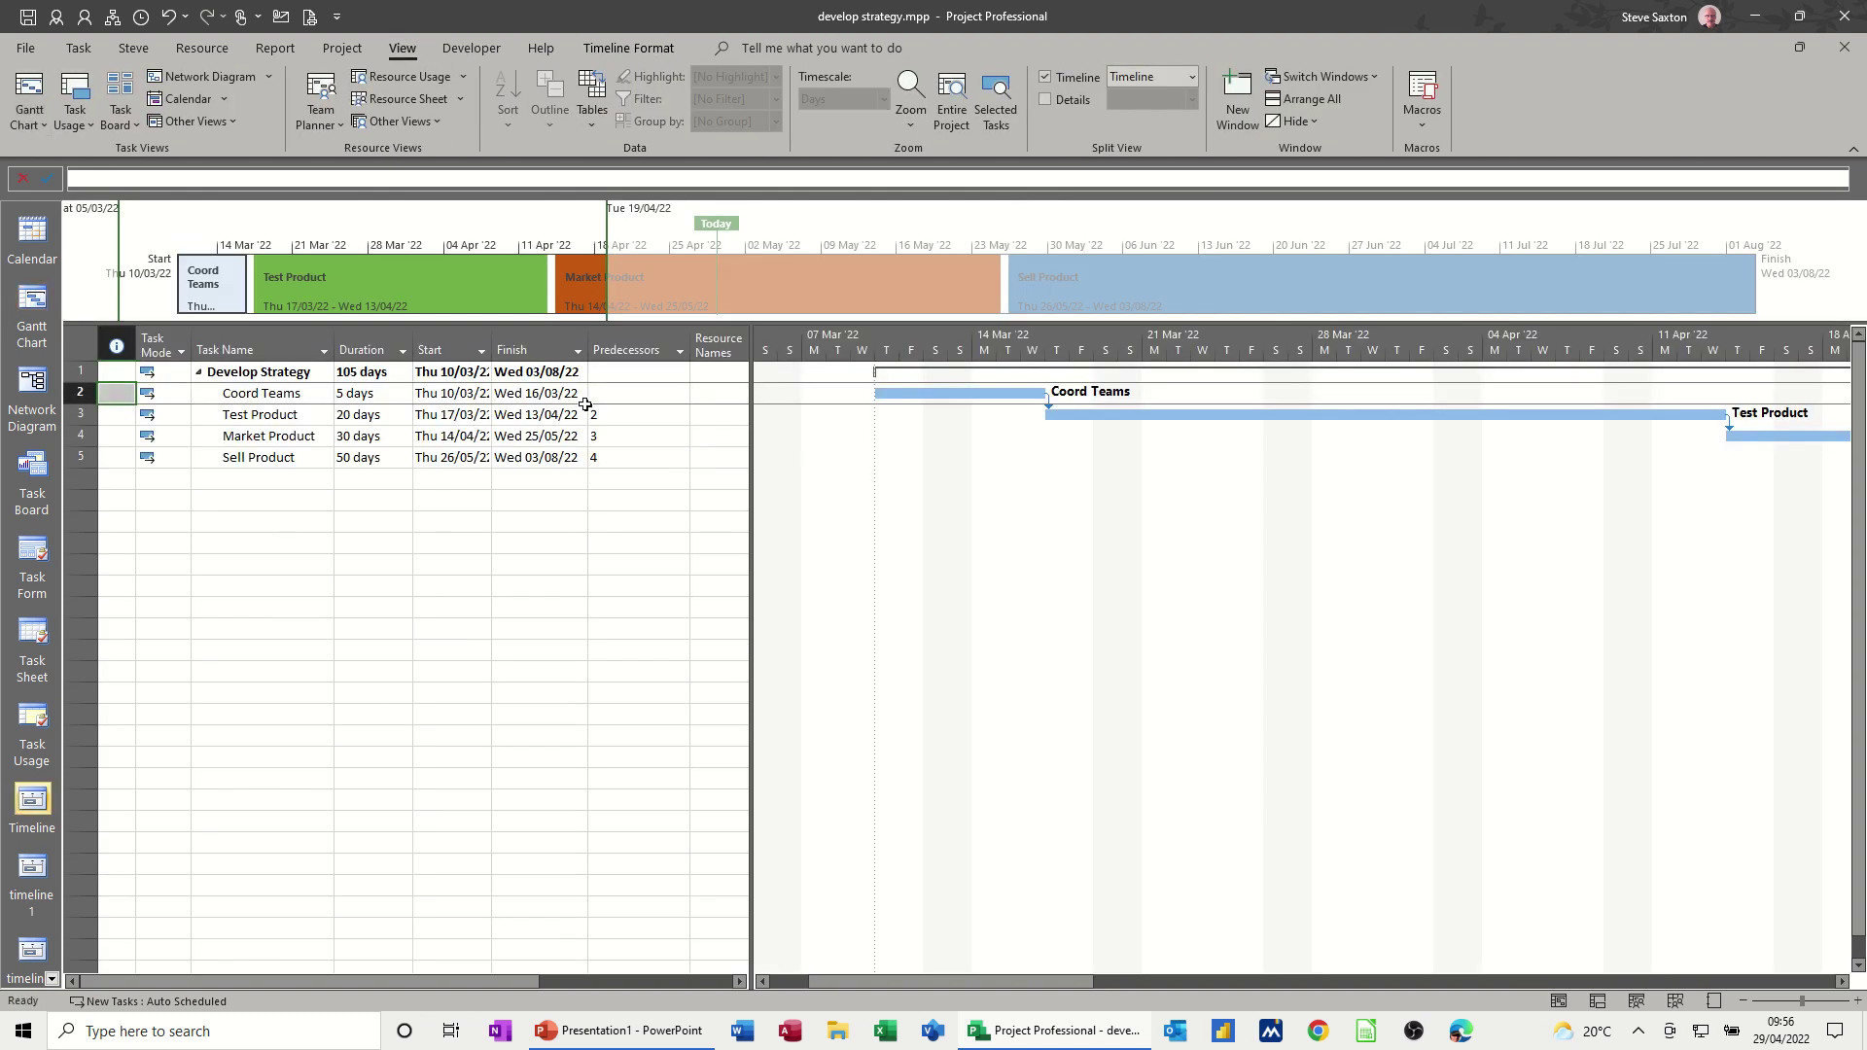
pyautogui.click(387, 535)
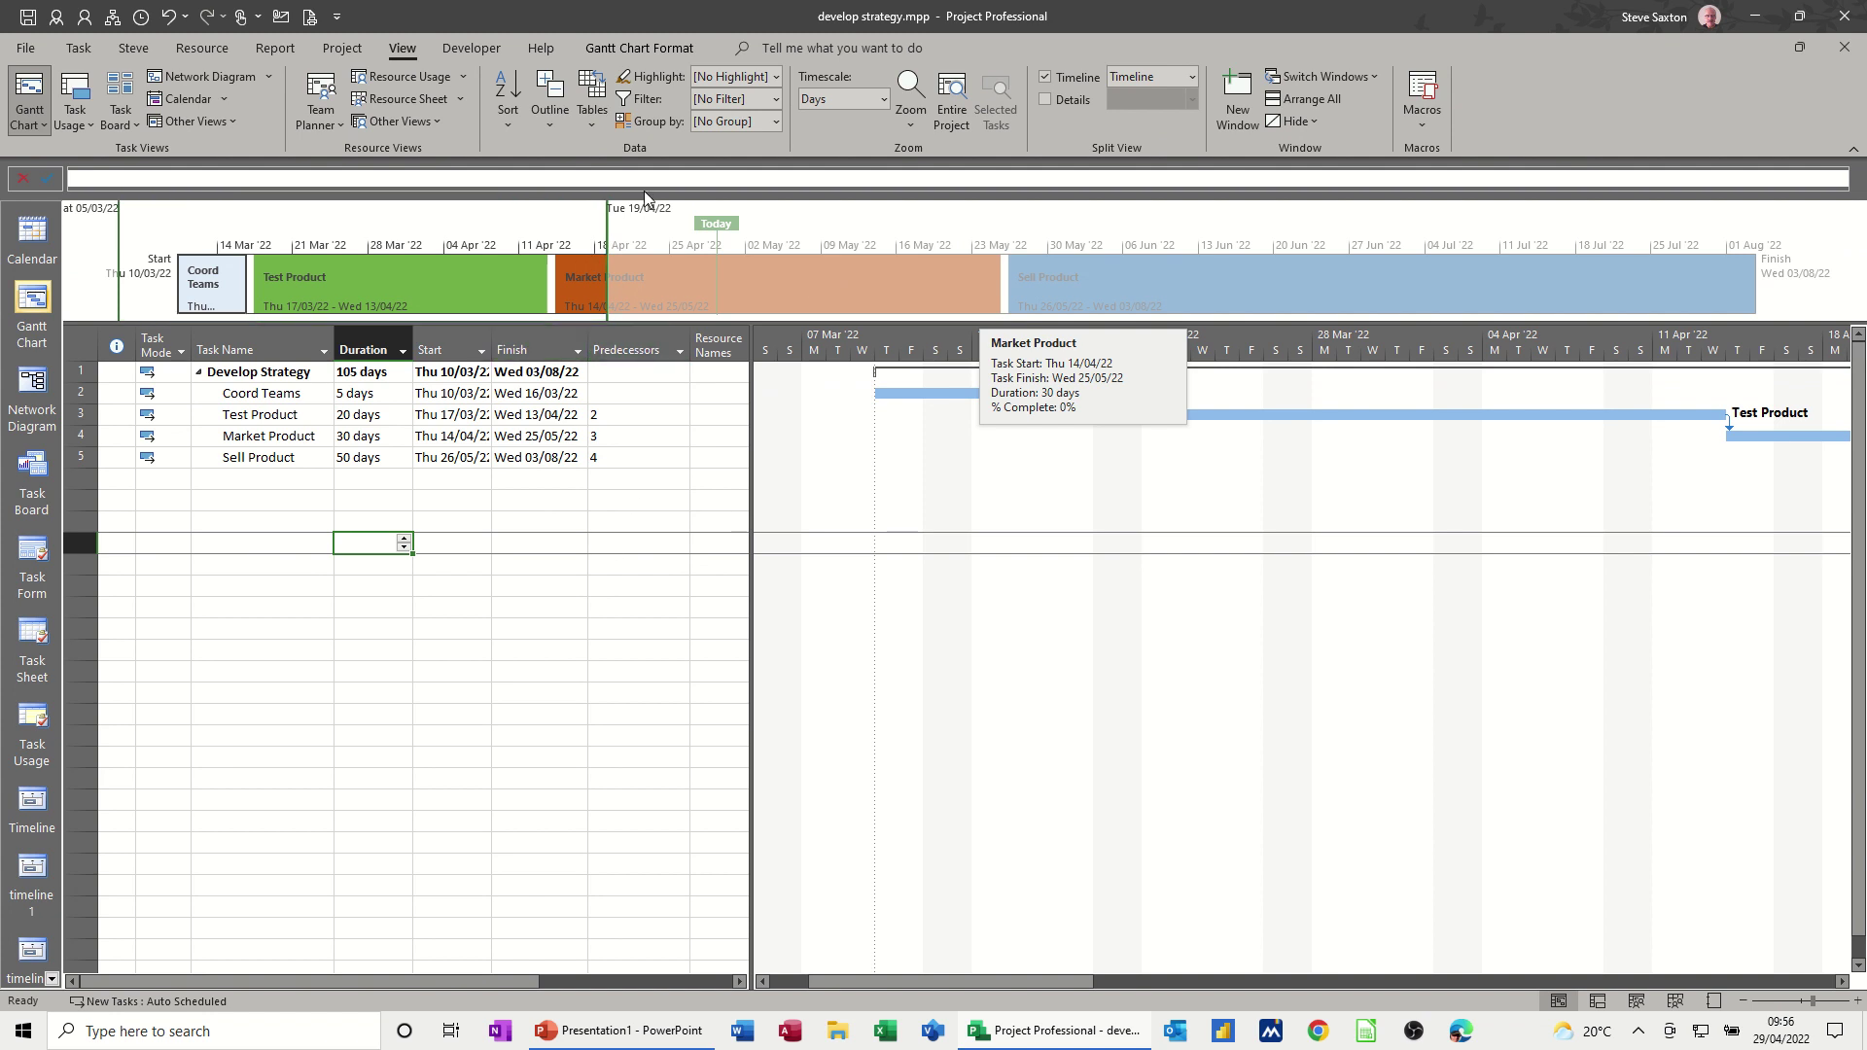
pyautogui.click(265, 498)
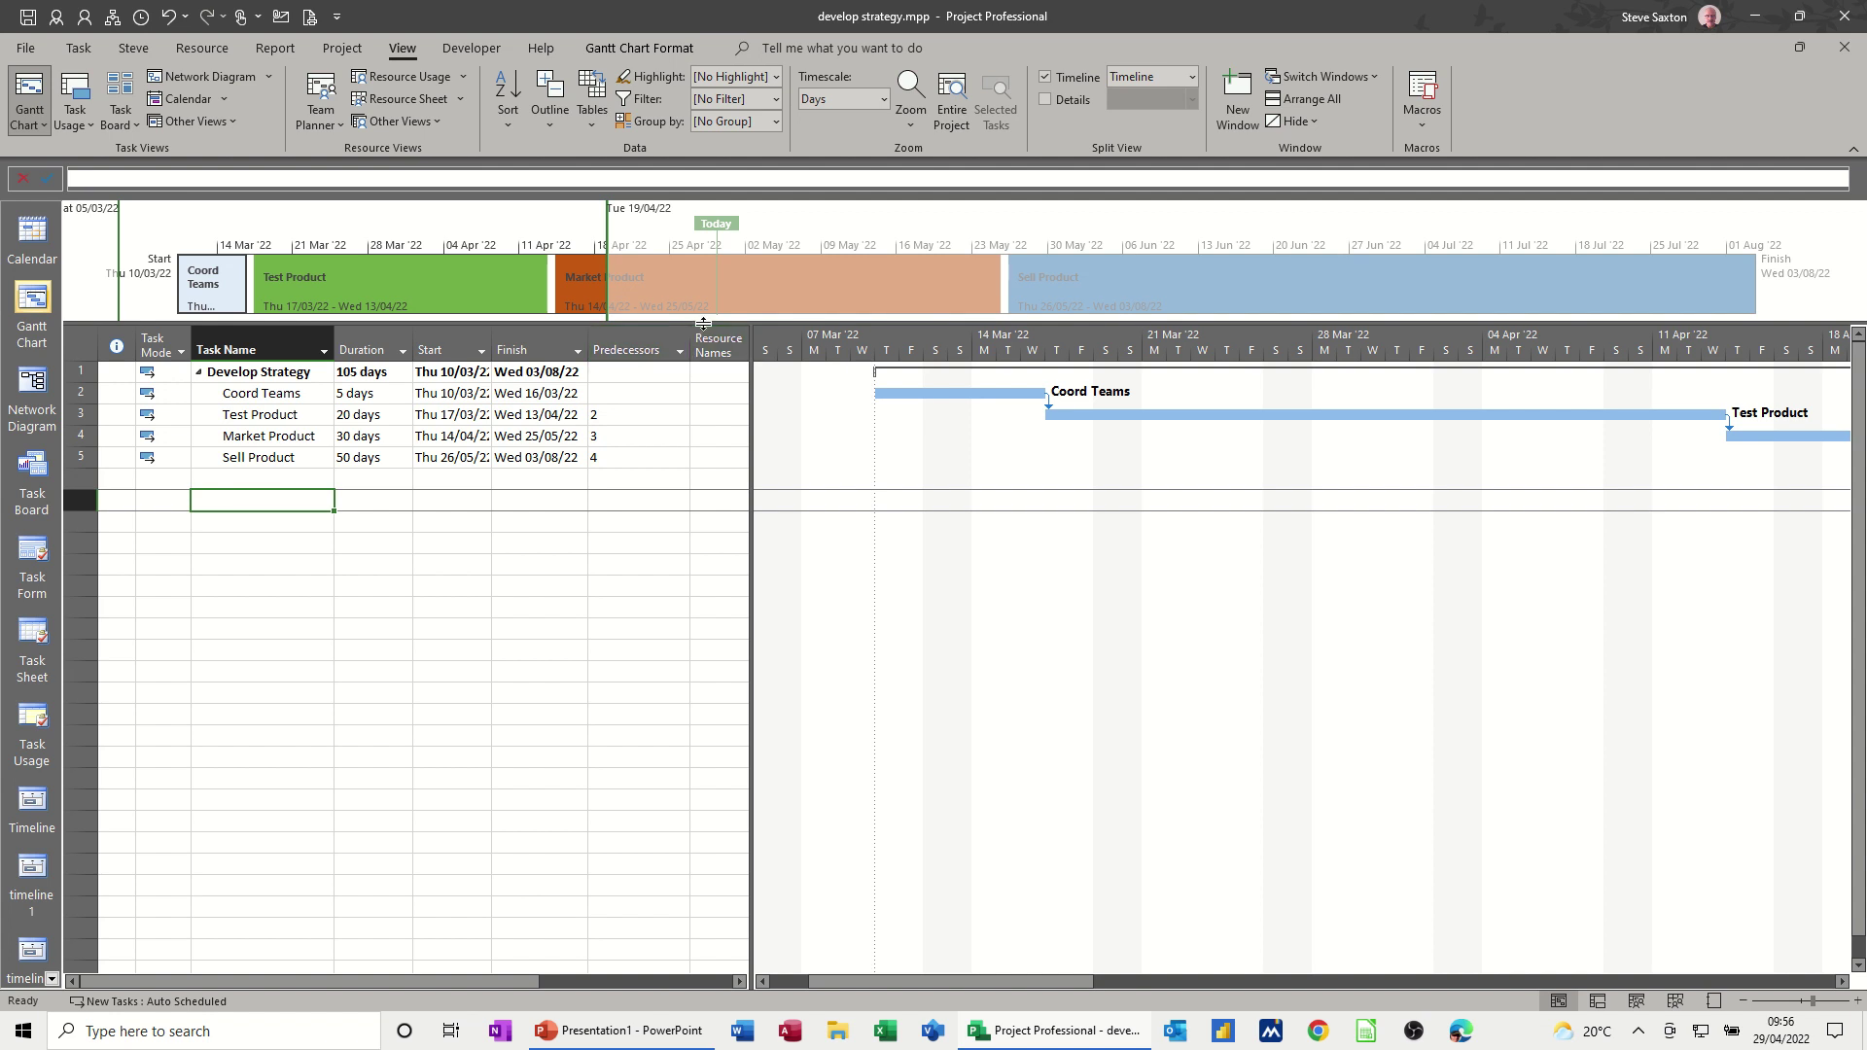
pyautogui.moveTo(703, 323); pyautogui.dragTo(704, 280)
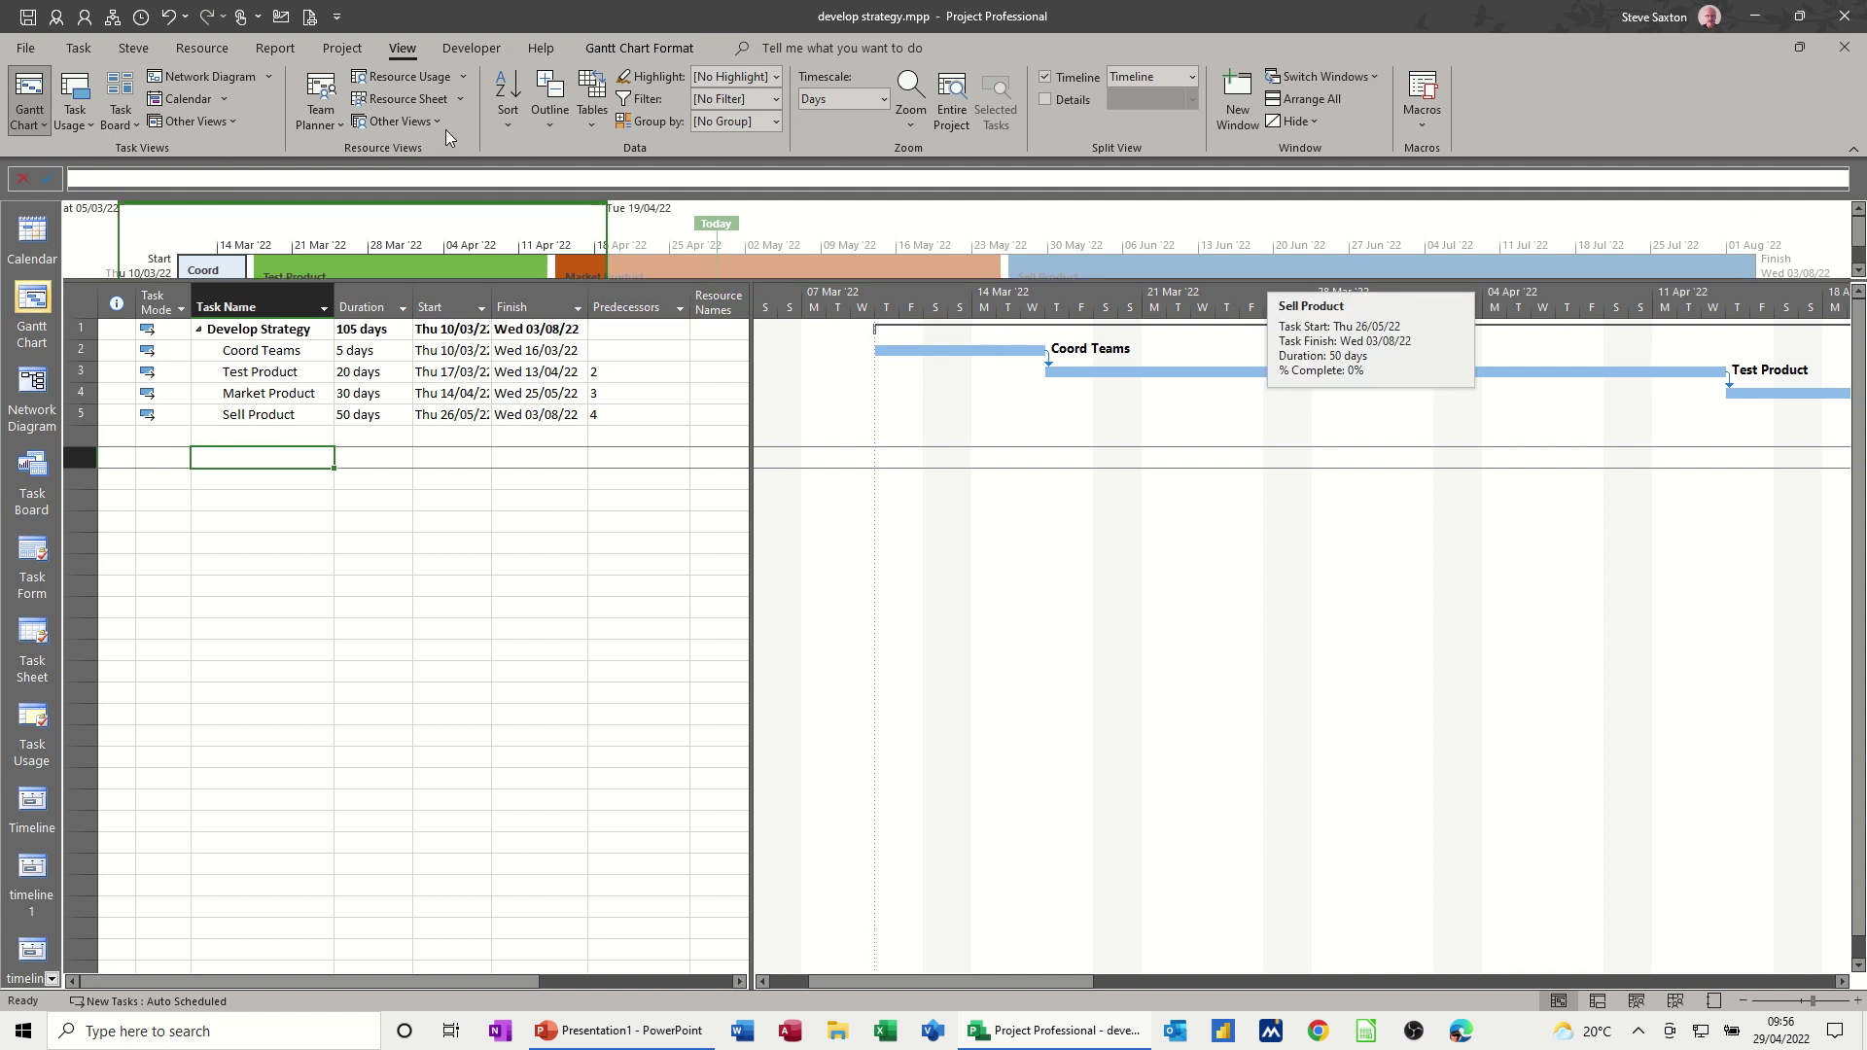
pyautogui.click(1054, 80)
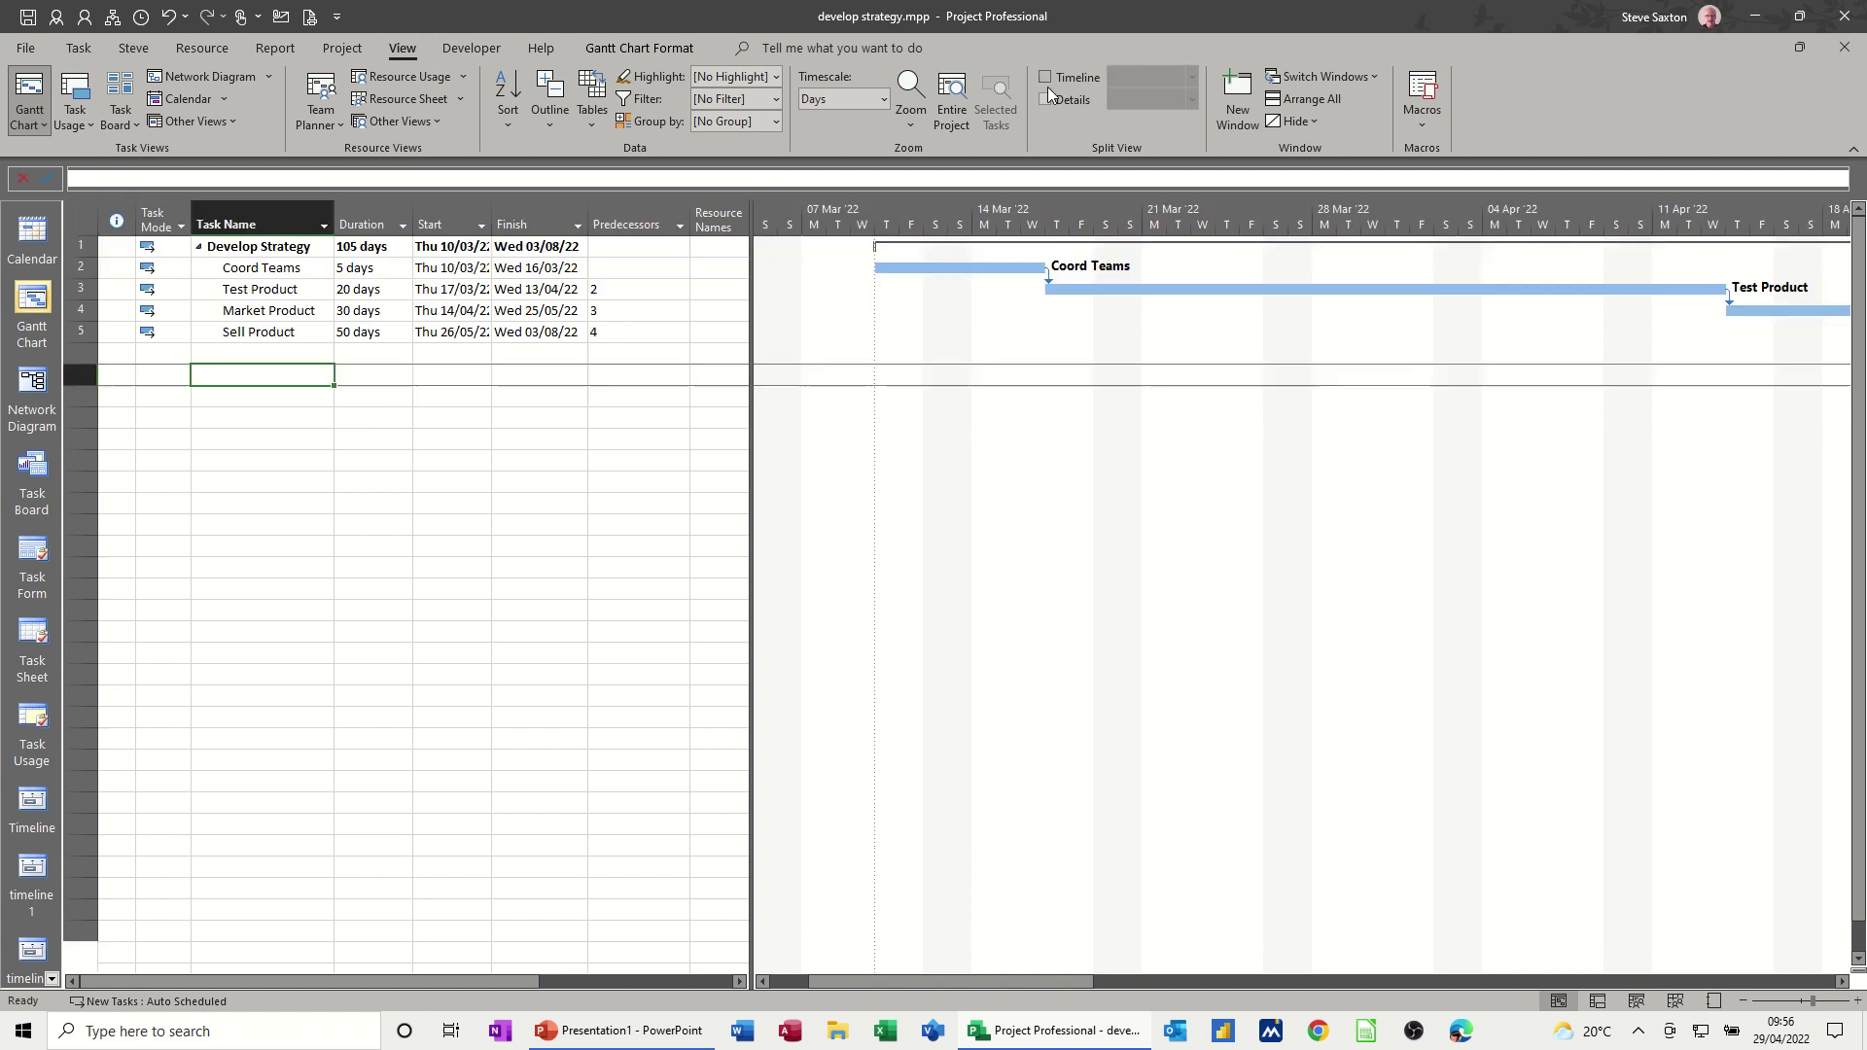
pyautogui.click(24, 811)
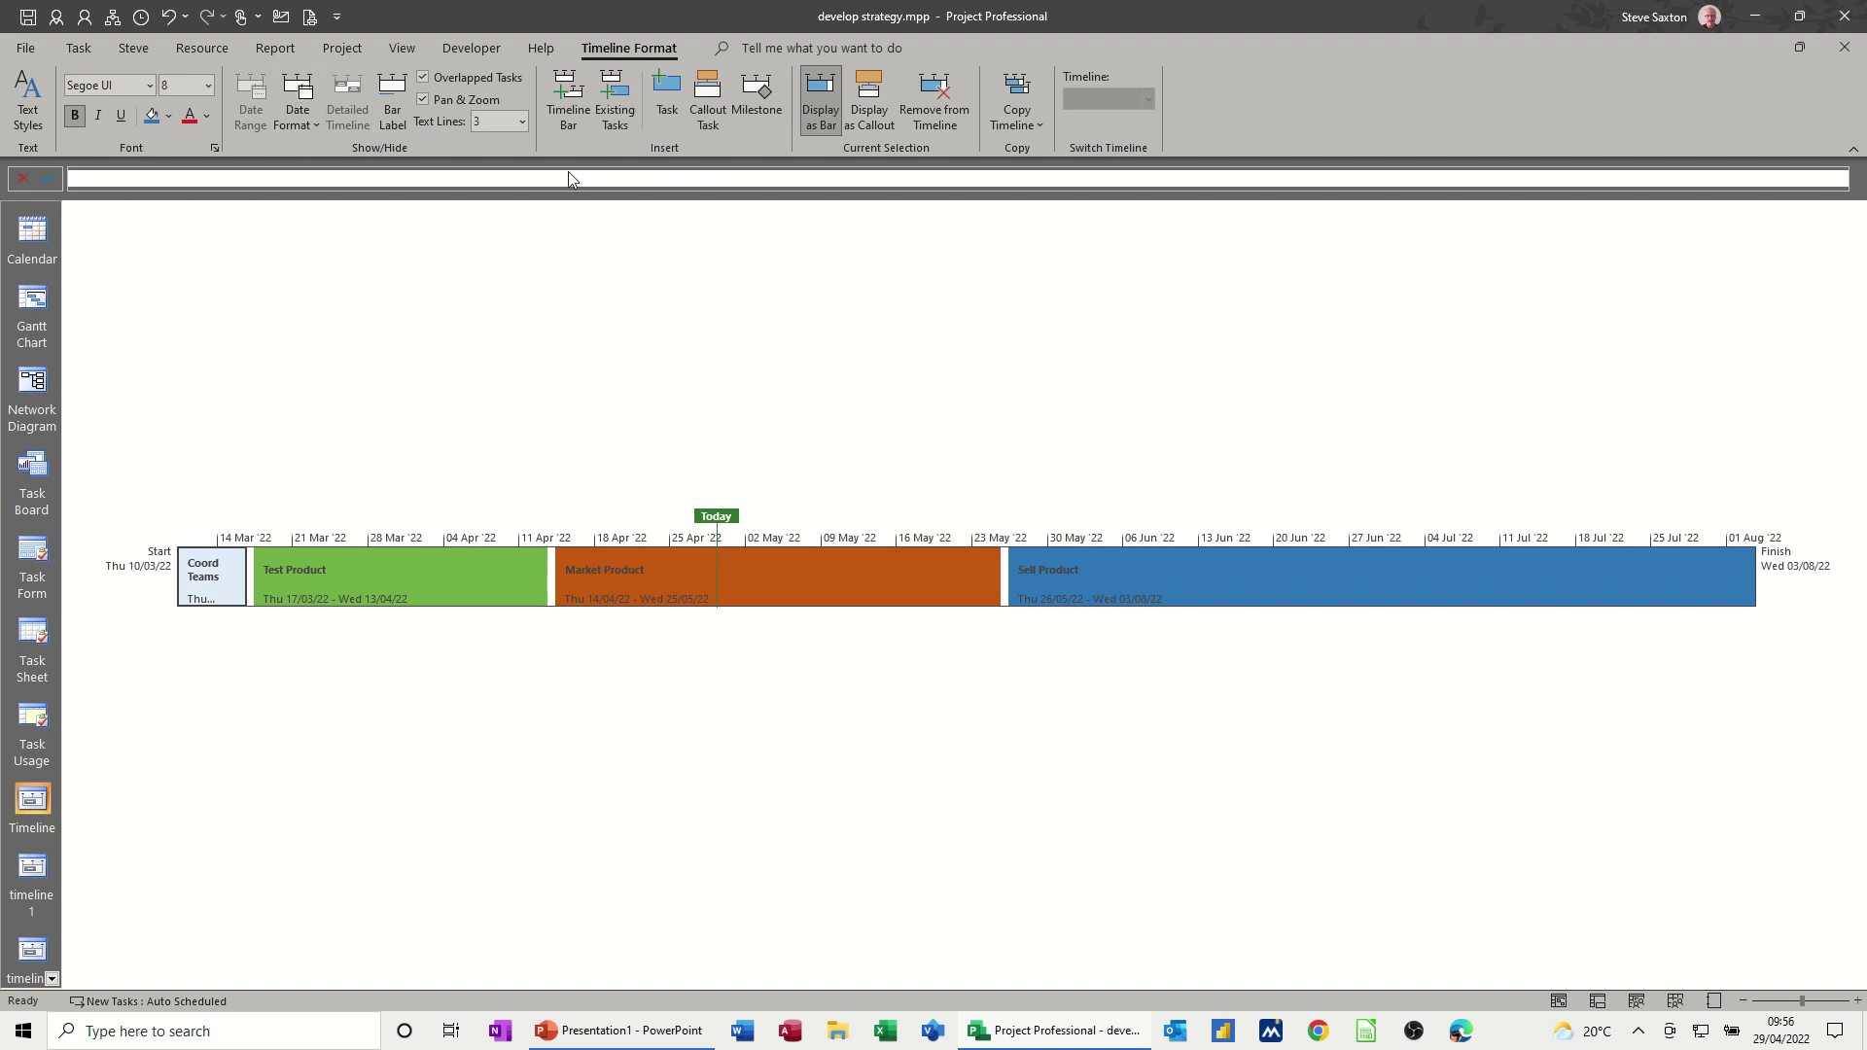
# Set the timeline Text Lines to 1, briefly trying 3, then return to the Gantt Chart view.
pyautogui.click(523, 121)
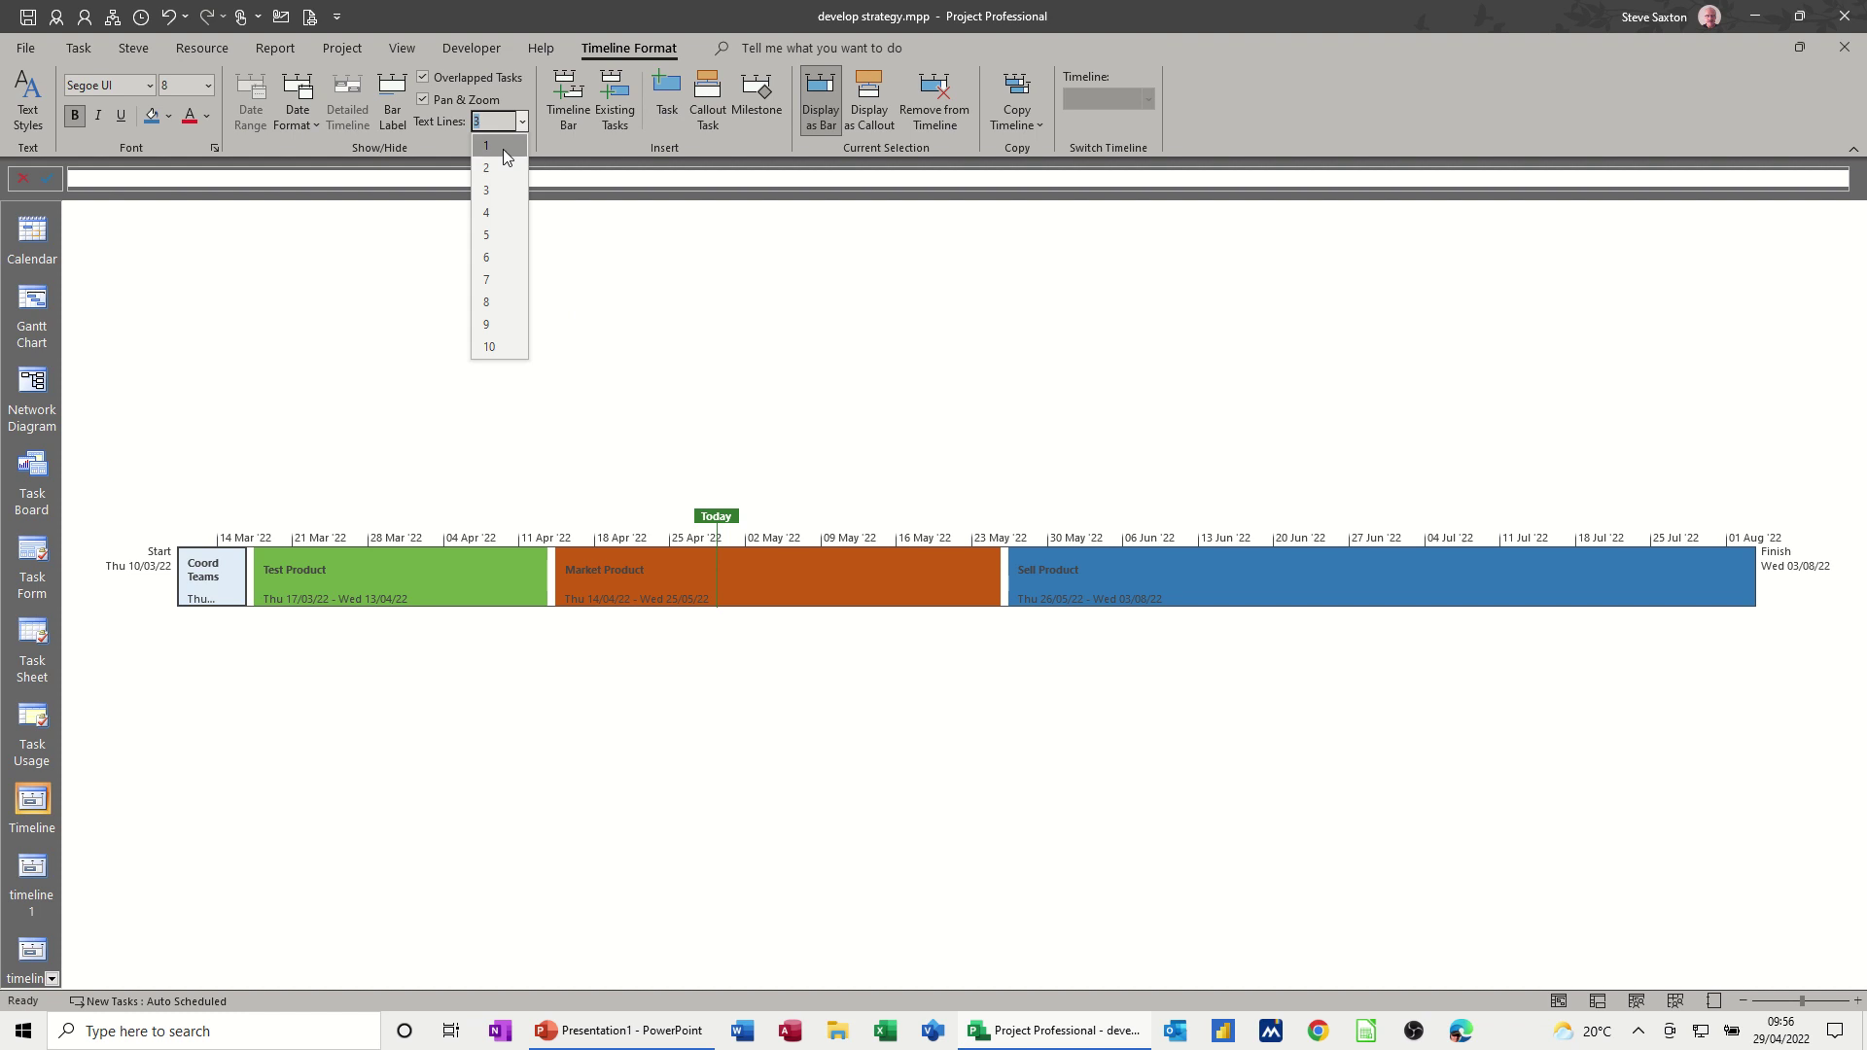
pyautogui.click(504, 148)
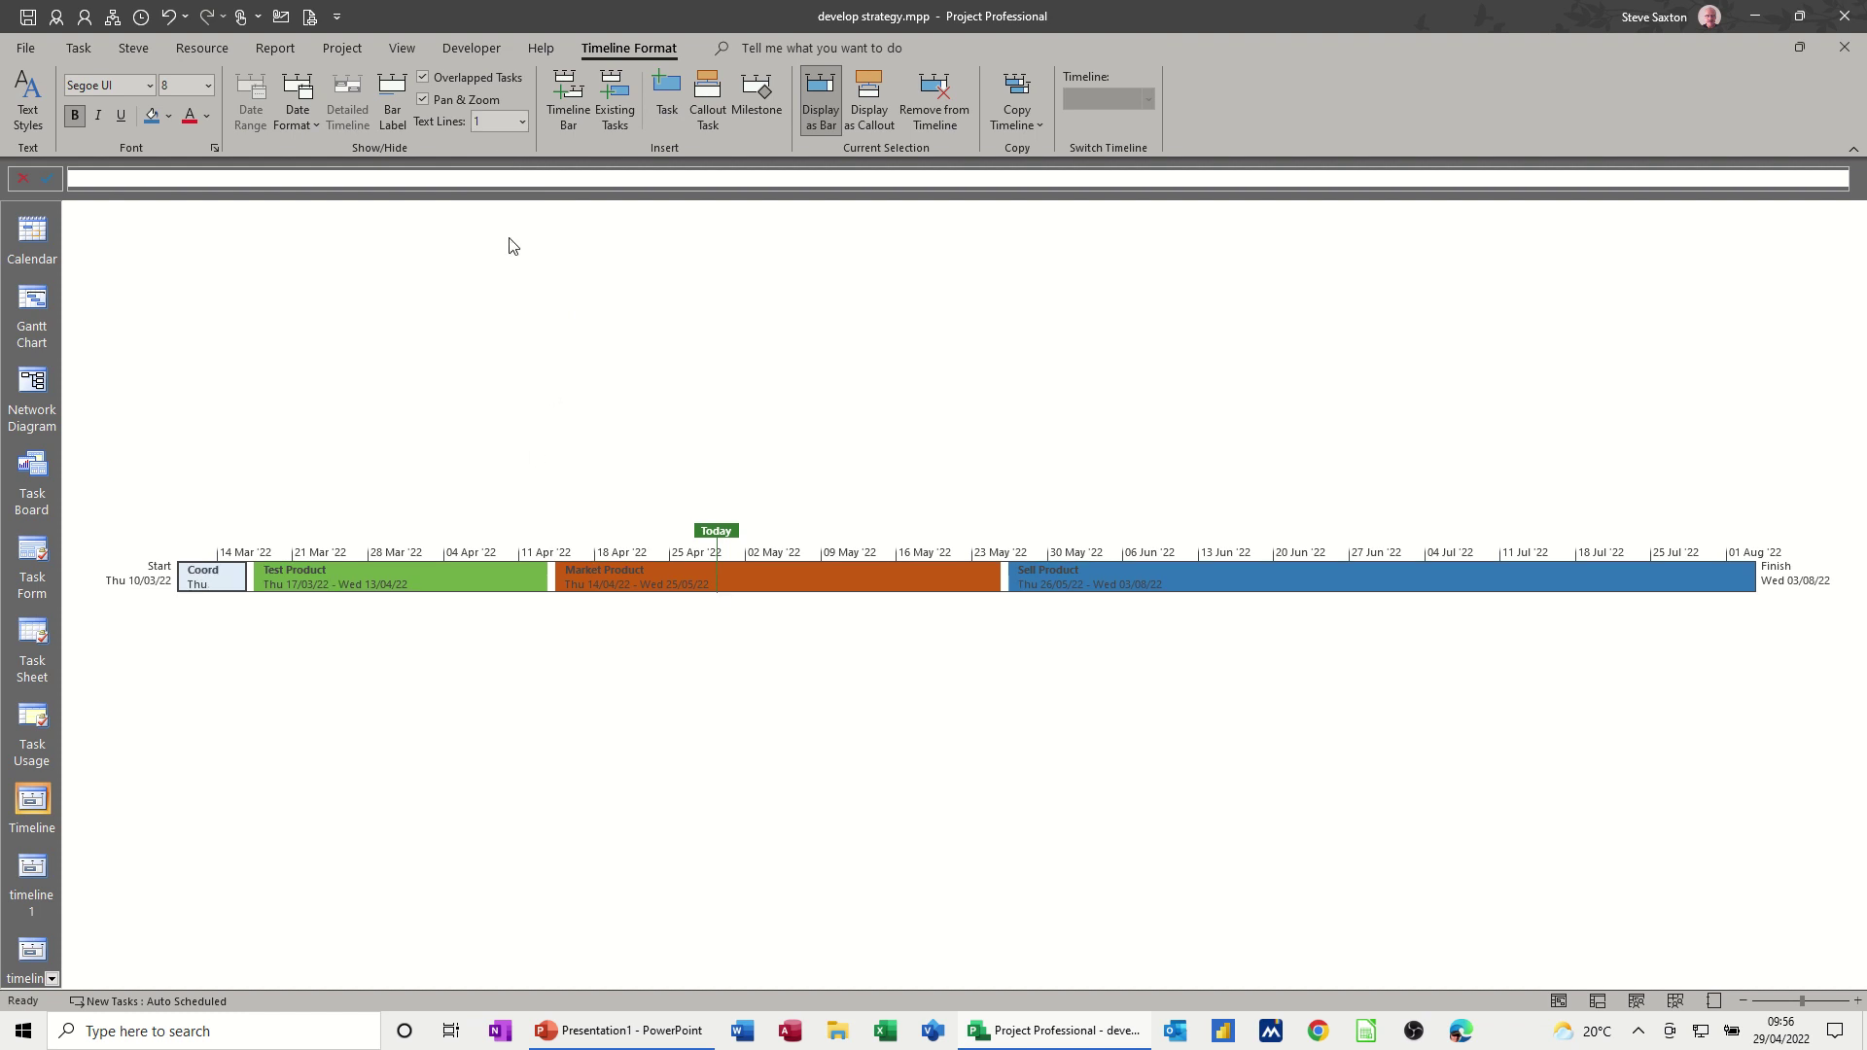
pyautogui.click(522, 122)
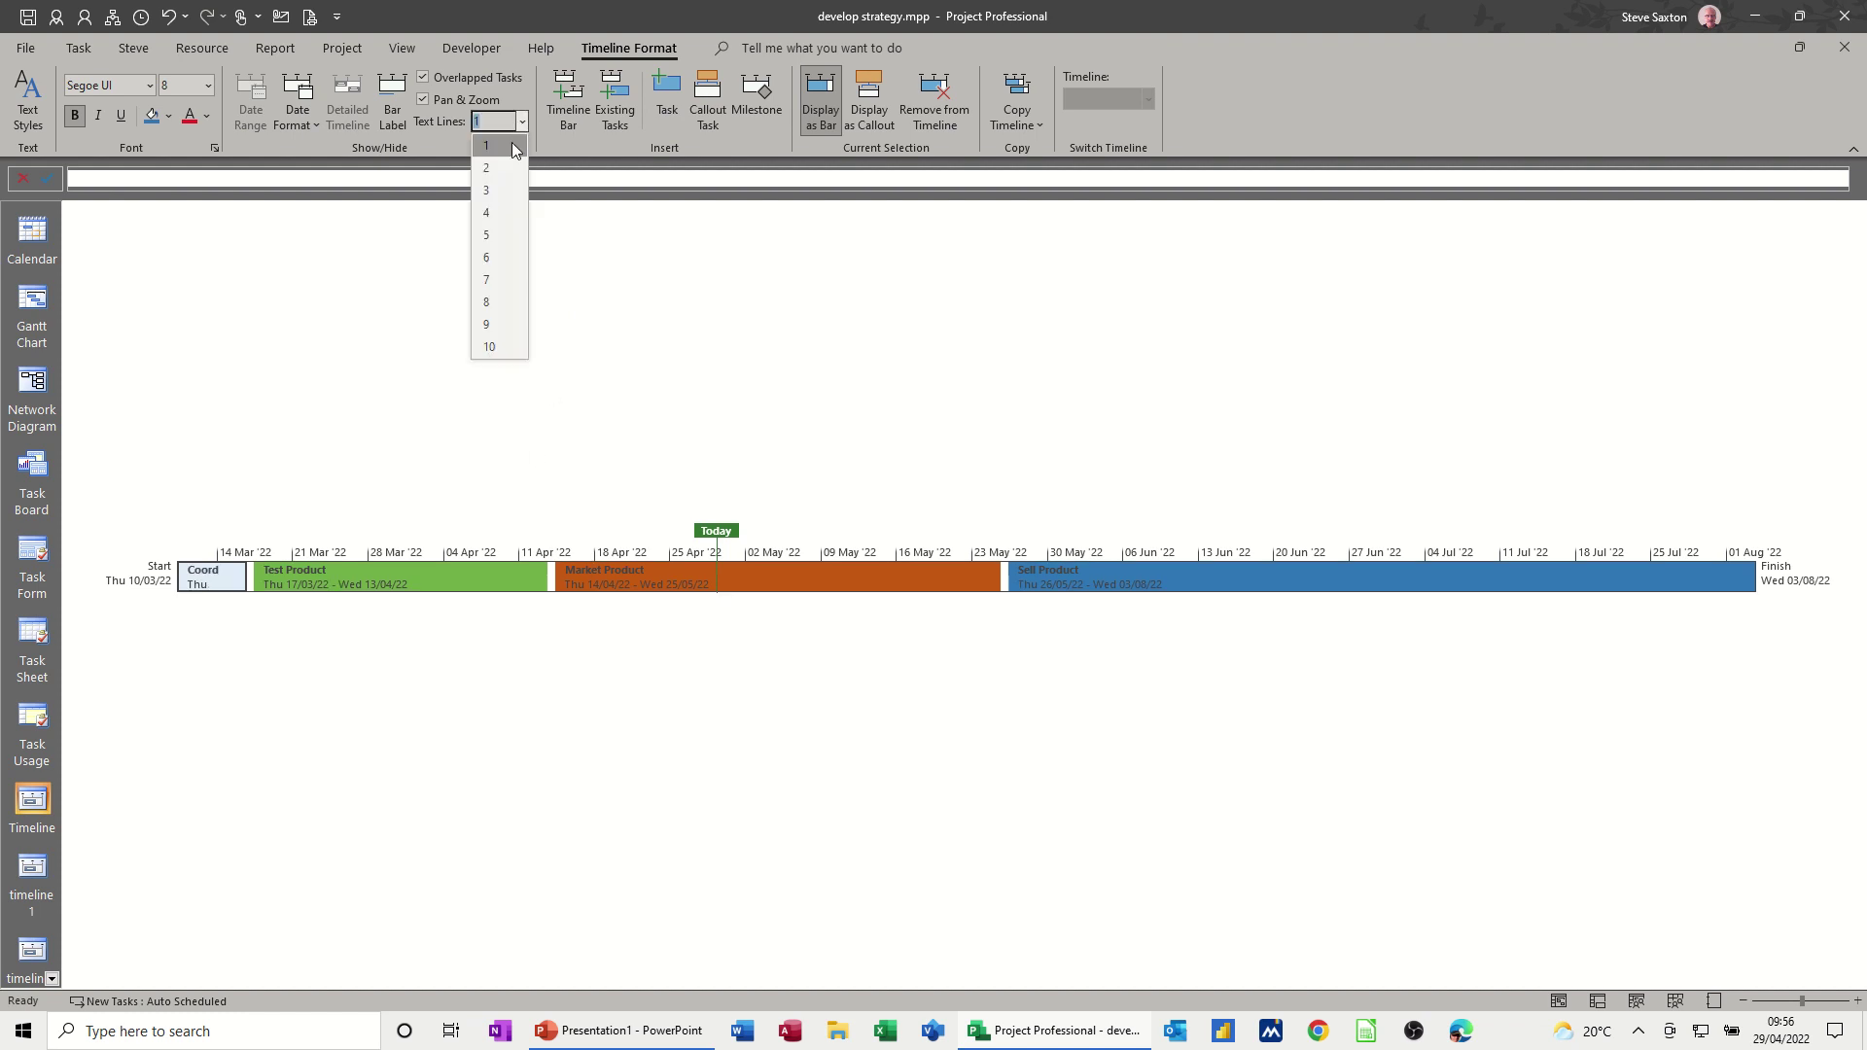
pyautogui.click(496, 190)
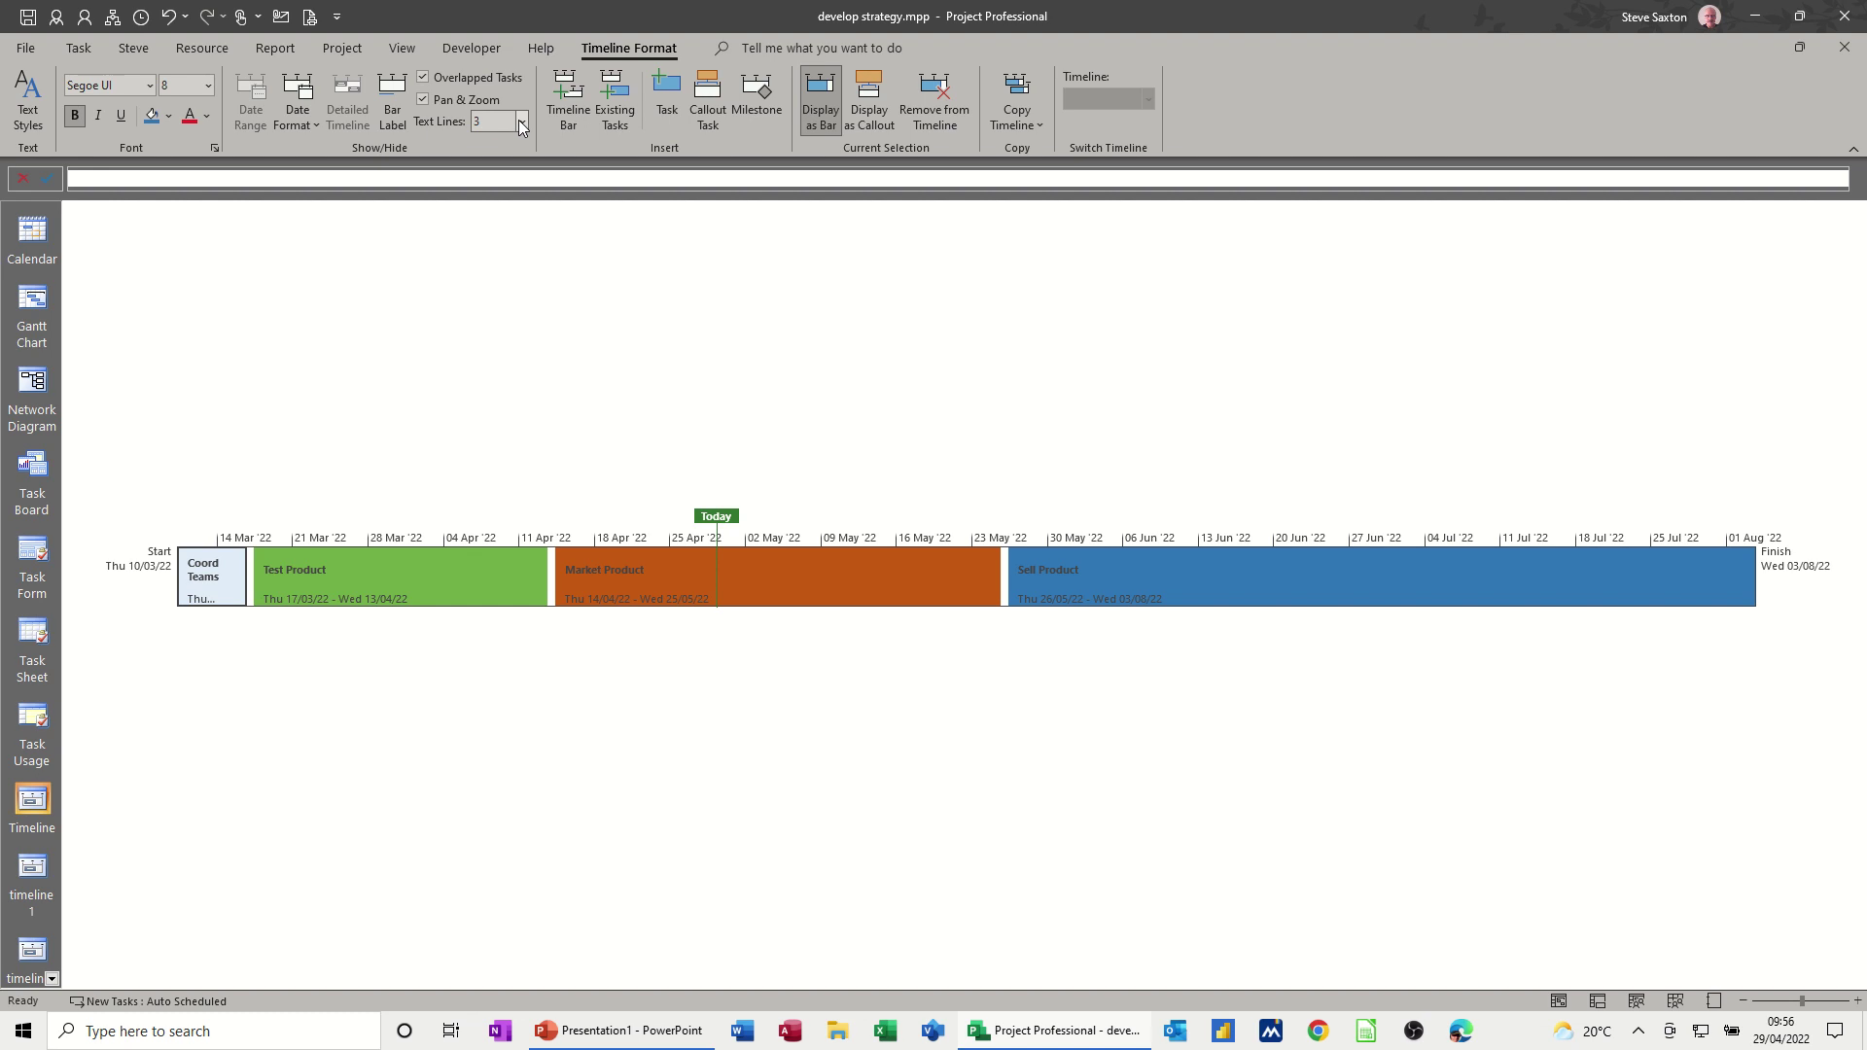
pyautogui.click(521, 120)
pyautogui.click(500, 149)
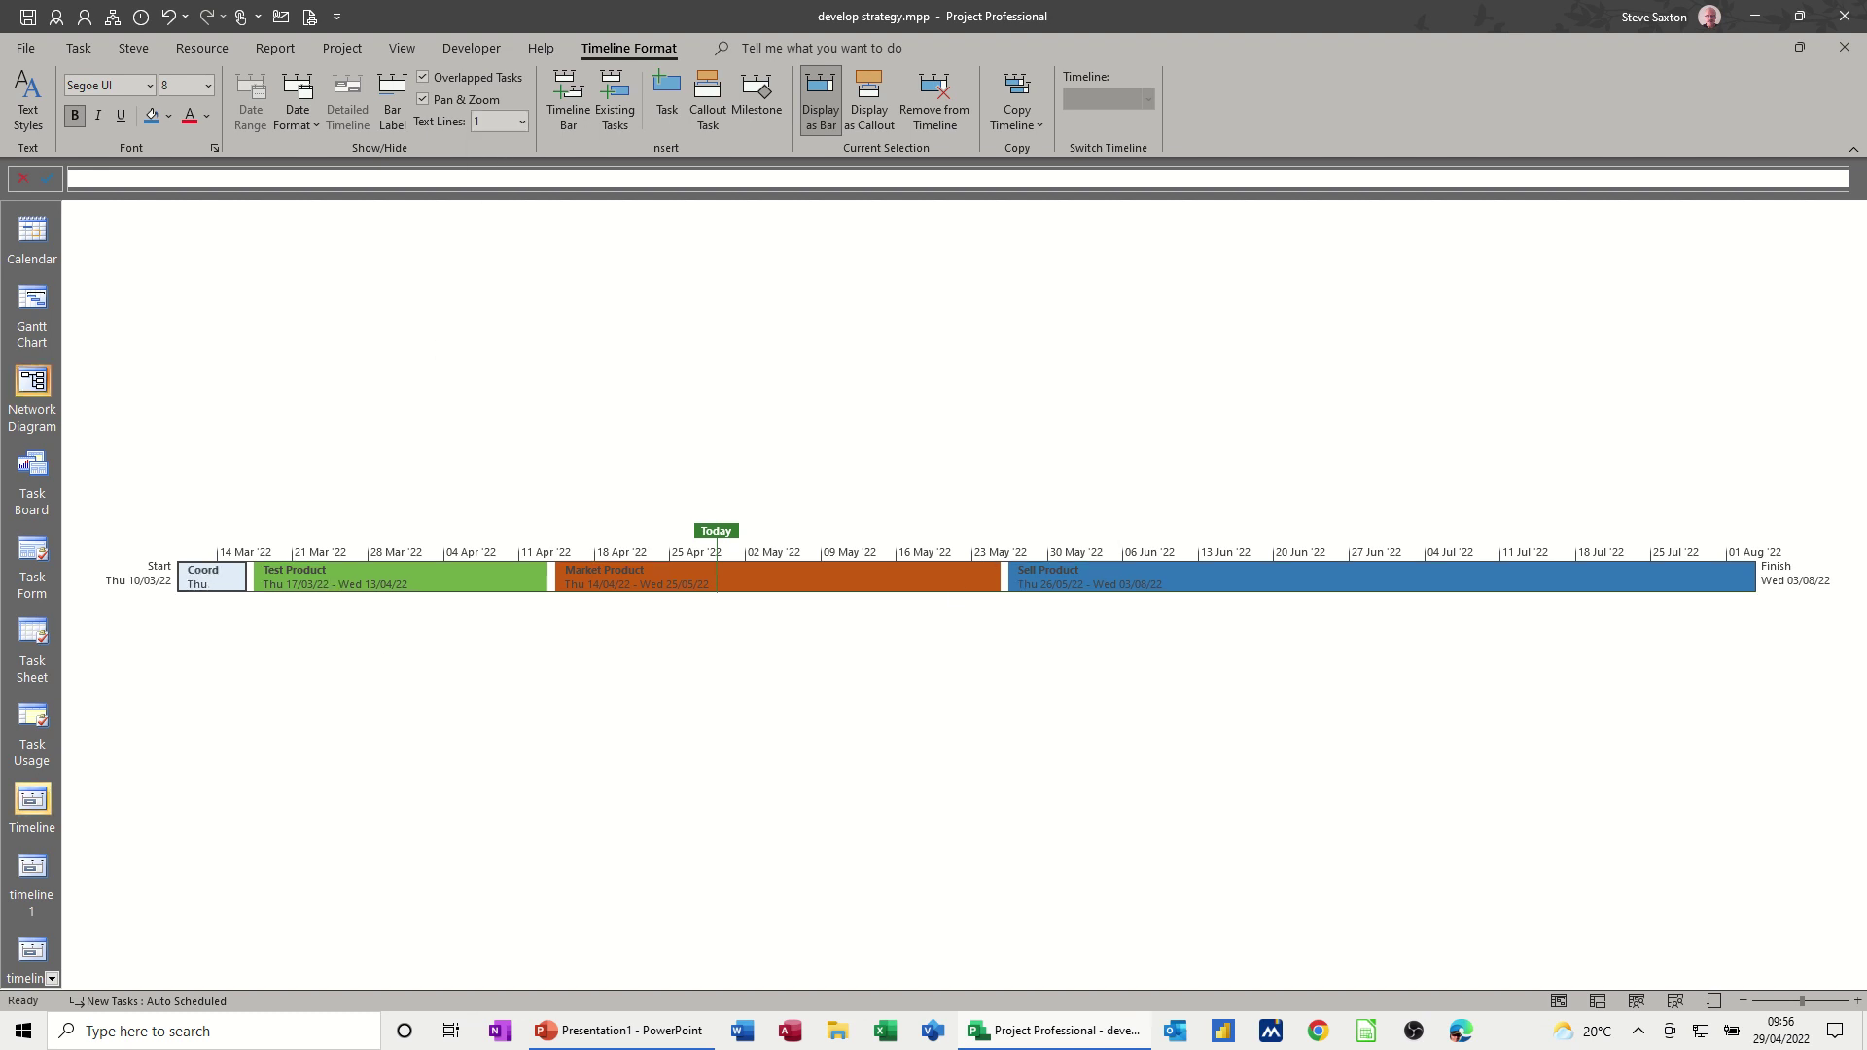
pyautogui.click(32, 311)
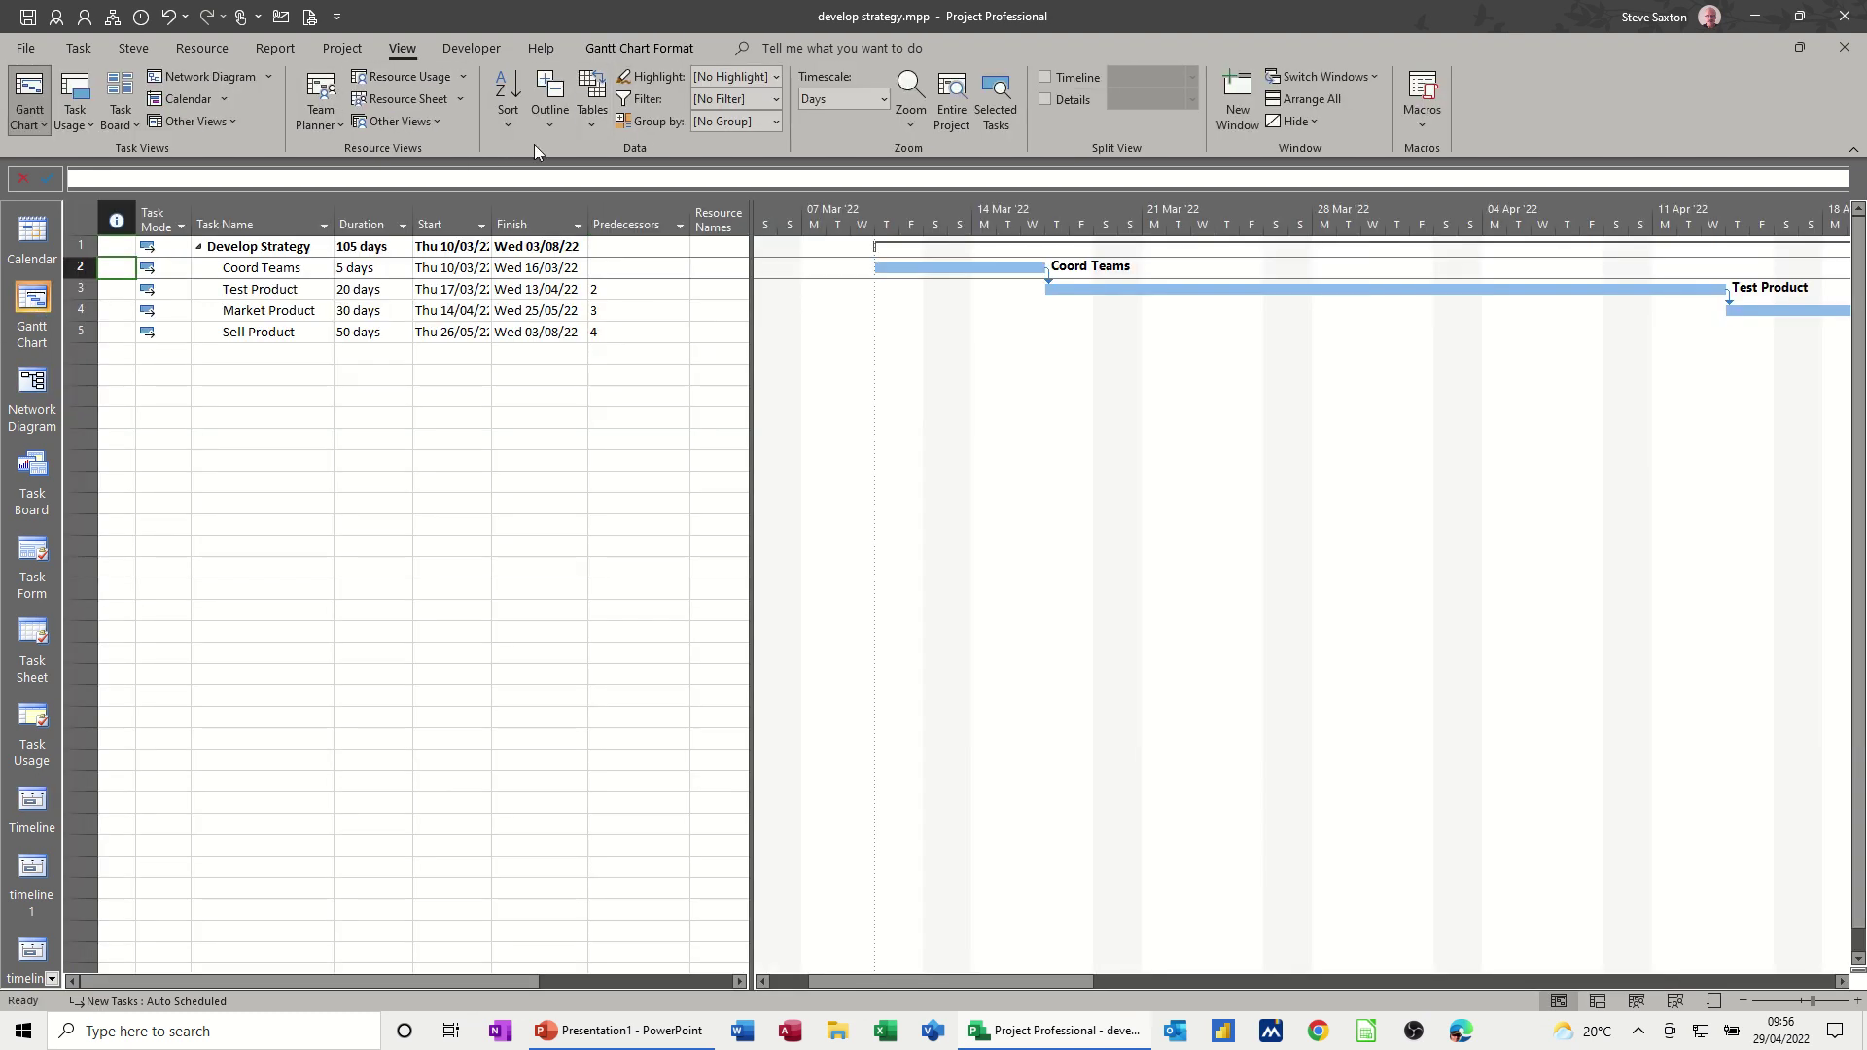
# Show the timeline above the Gantt chart, select Sell Product, then switch to the full Timeline view.
pyautogui.click(1064, 79)
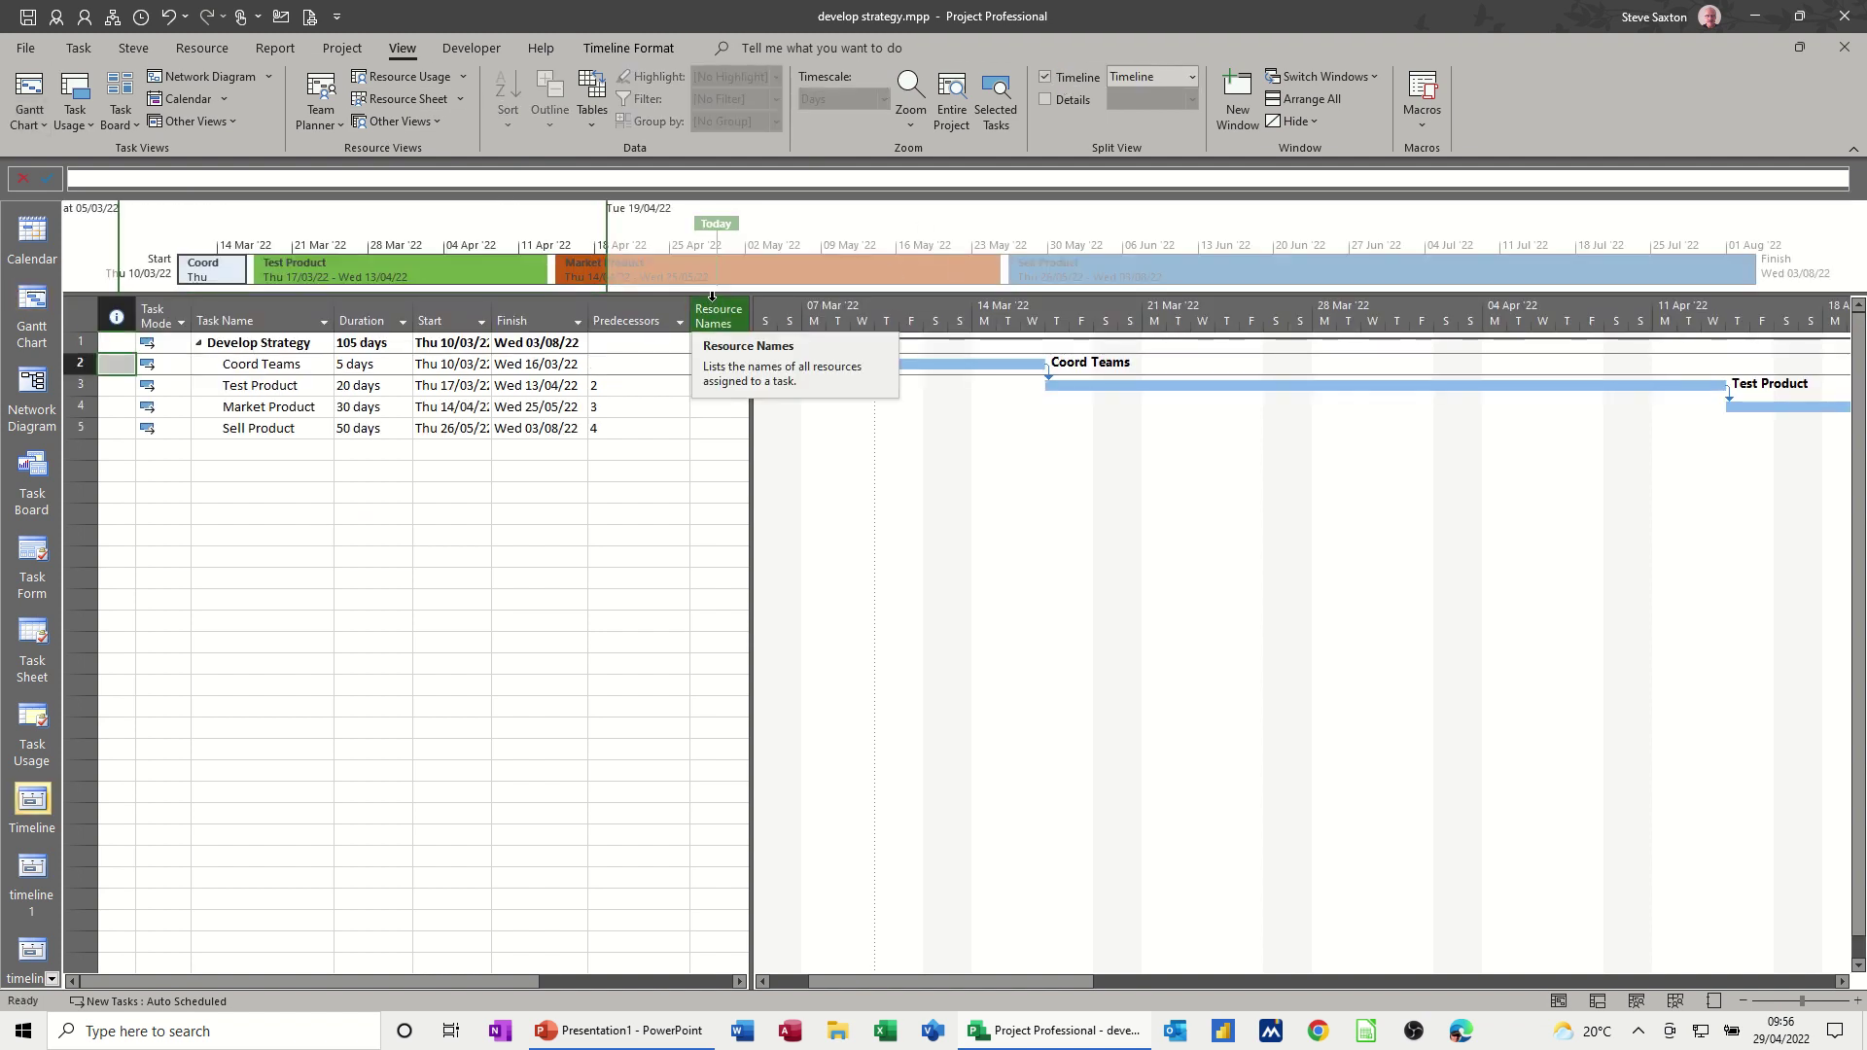
pyautogui.moveTo(711, 296); pyautogui.dragTo(720, 311)
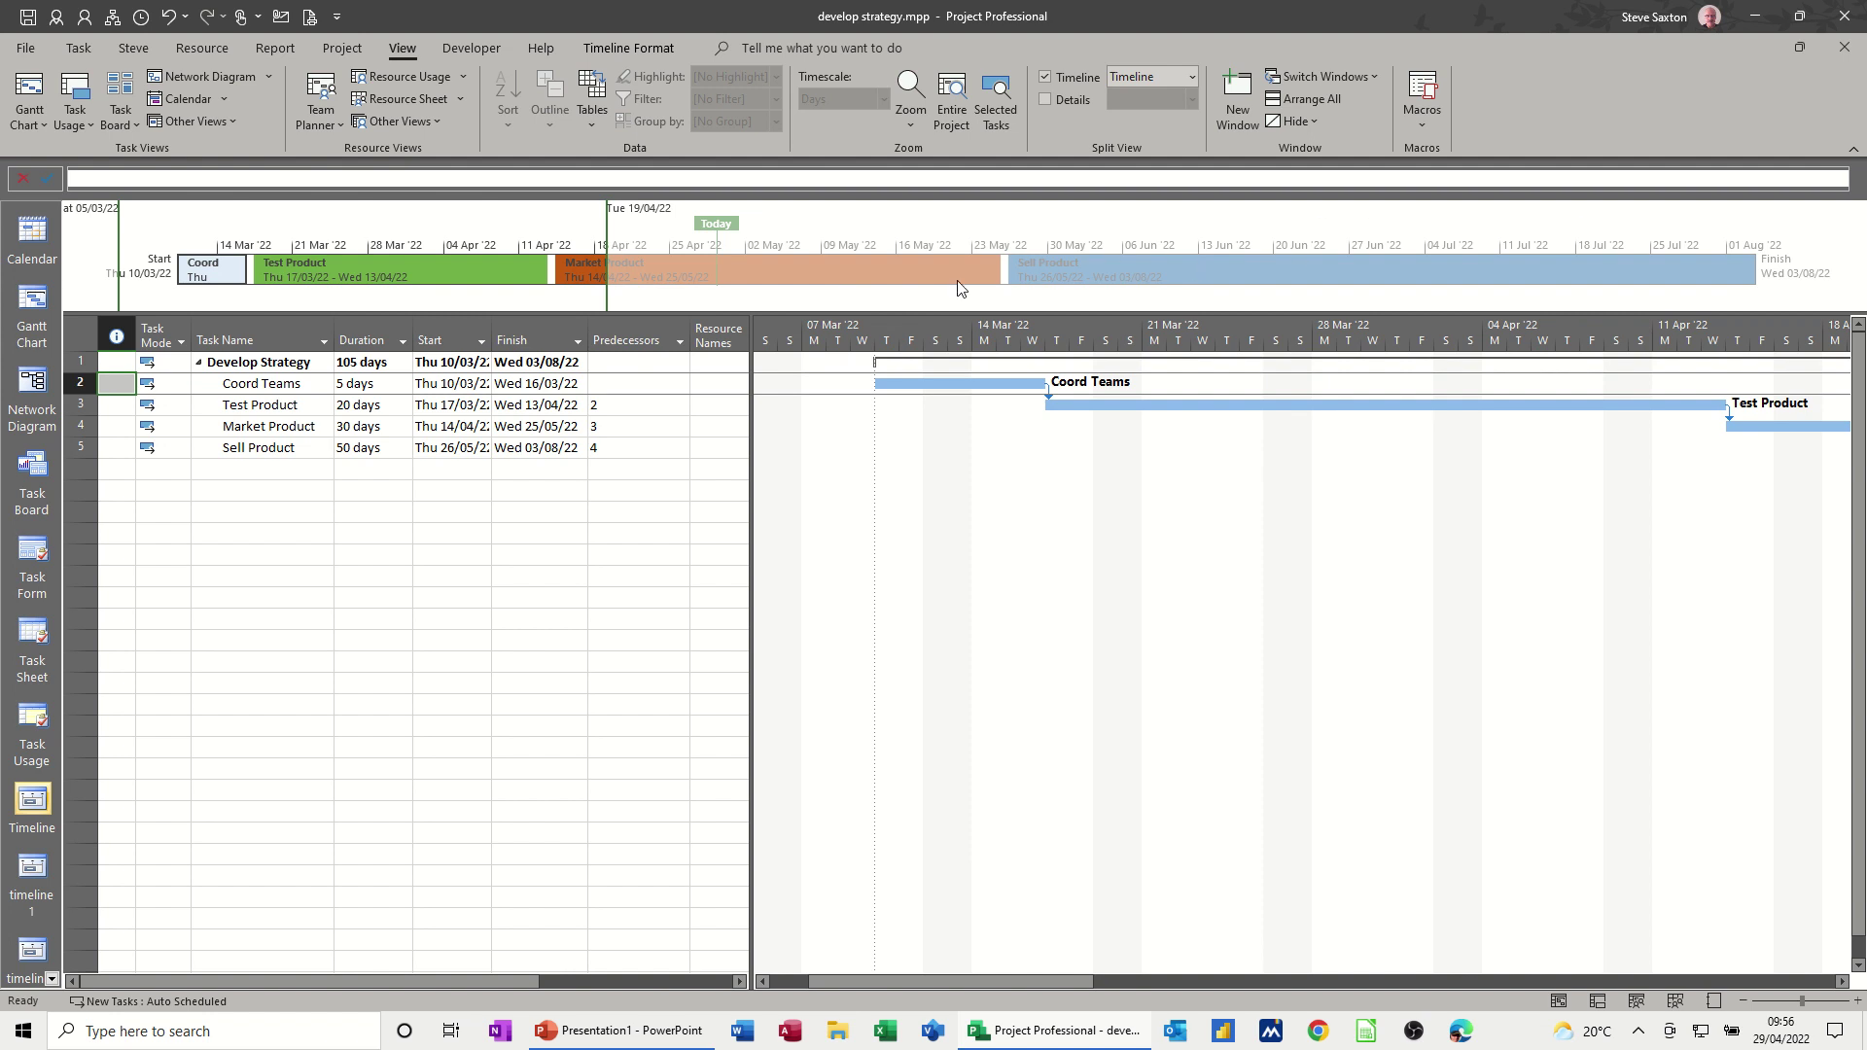
pyautogui.click(263, 448)
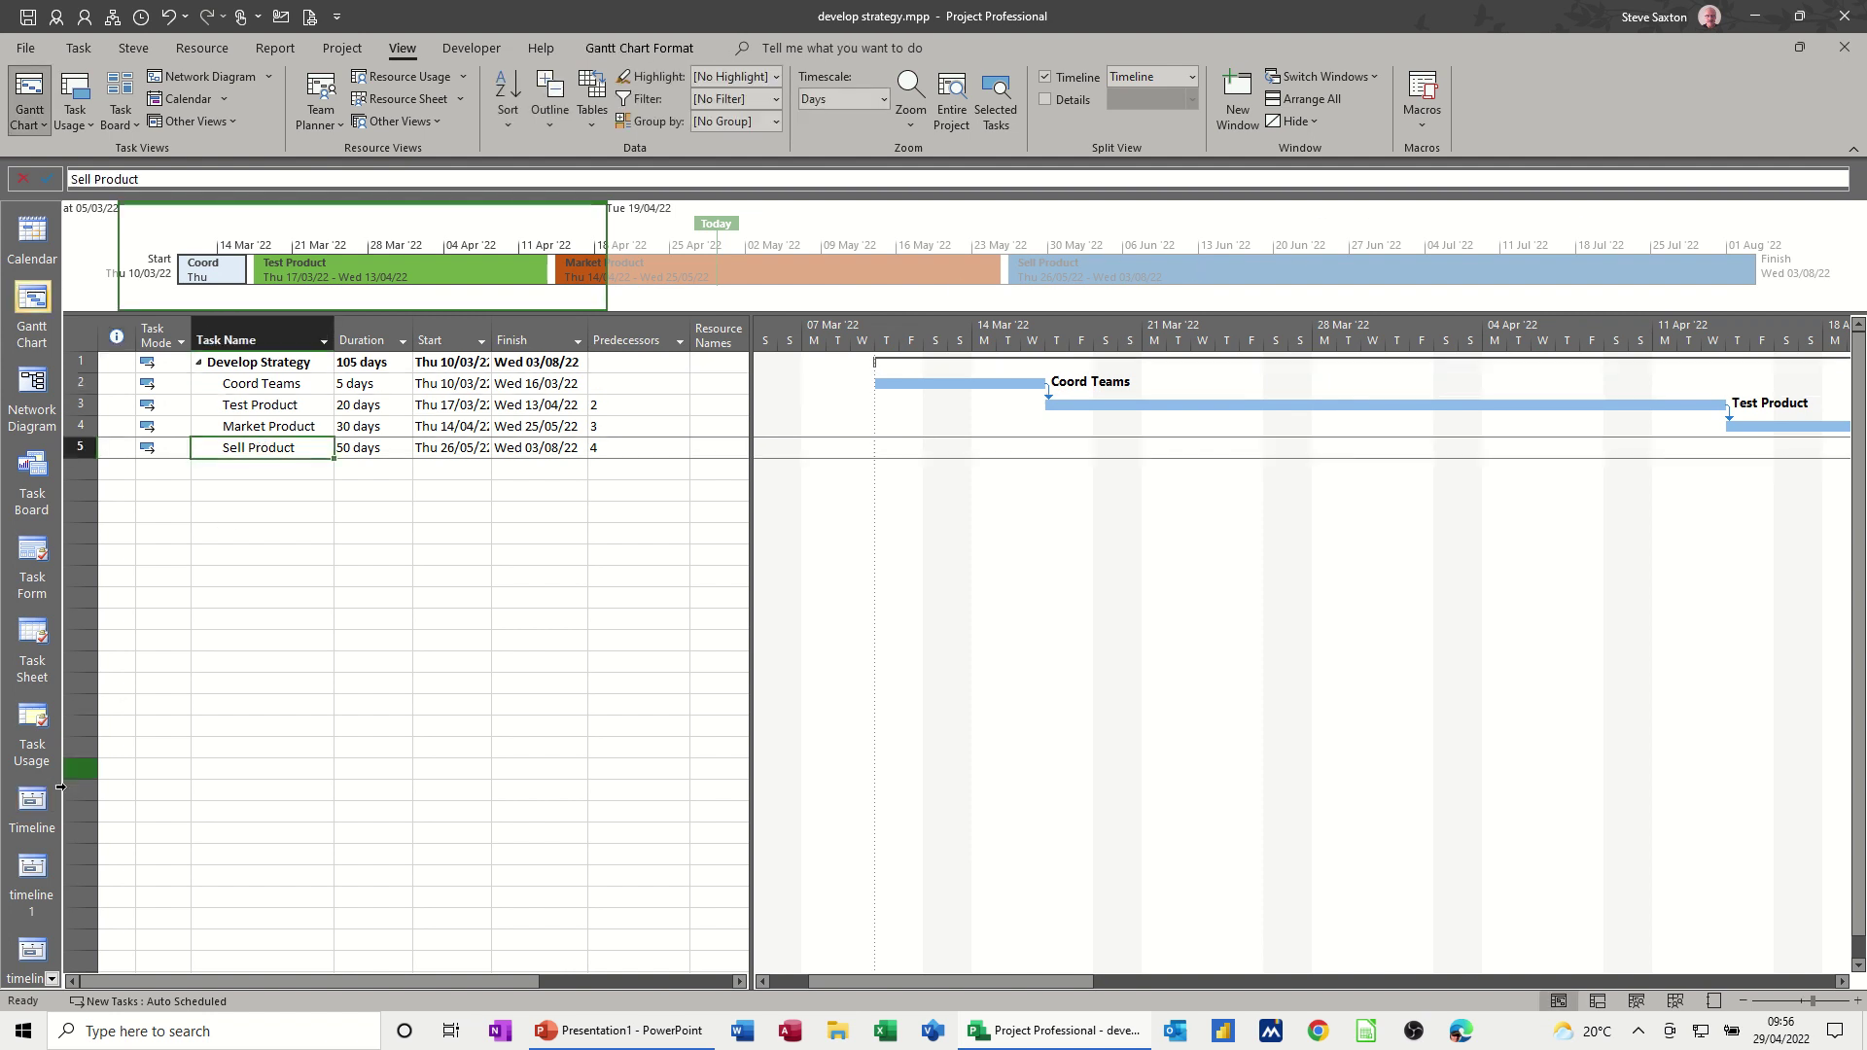
pyautogui.click(30, 807)
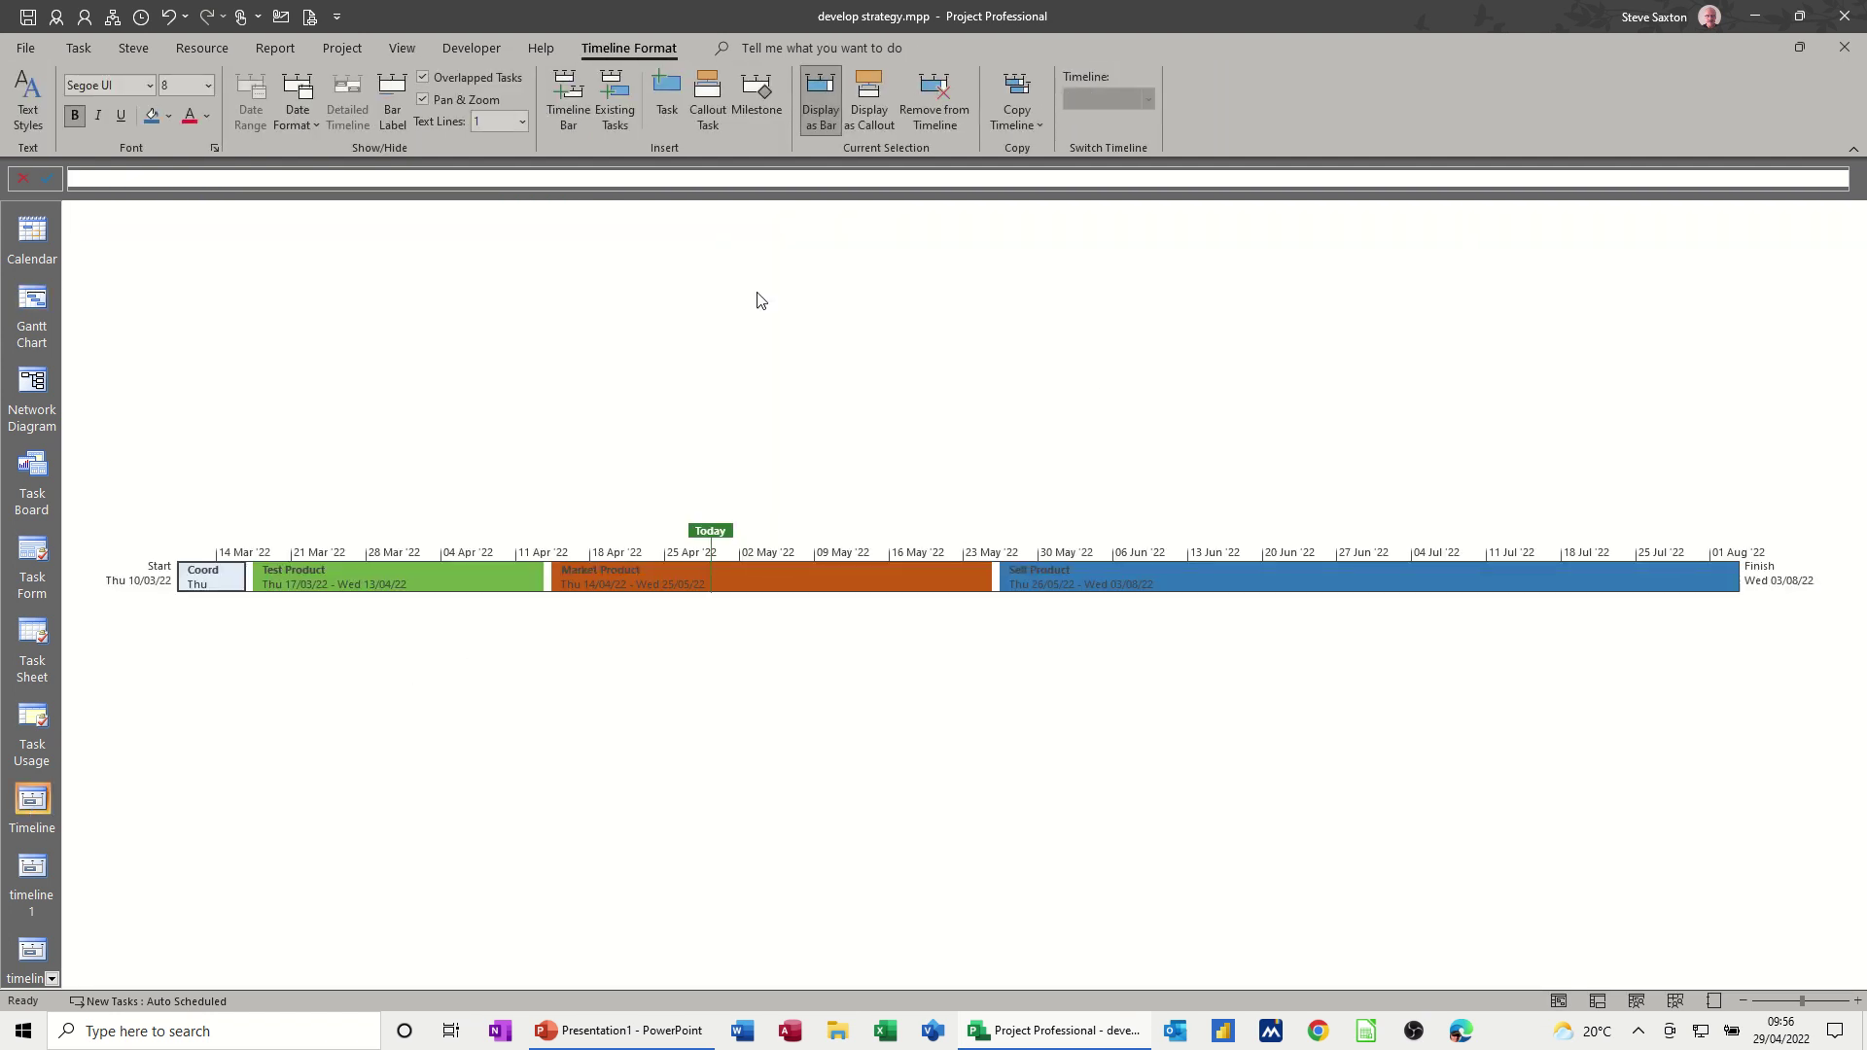